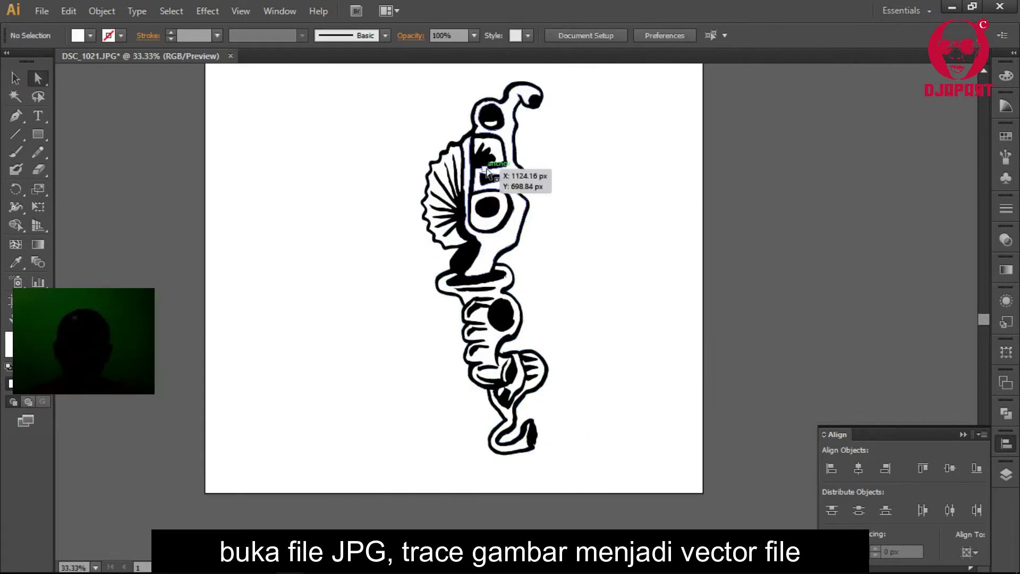
Select every white inner area of the traced ornament by matching fill colour.
{"action": "left_click", "coordinate": [486, 170]}
{"action": "left_click", "coordinate": [171, 11]}
{"action": "left_click", "coordinate": [398, 246]}
{"action": "left_click", "coordinate": [1005, 76]}
Tint the white areas yellow at Y 46%, then fill a lower inner area hot pink.
{"action": "left_click", "coordinate": [907, 123]}
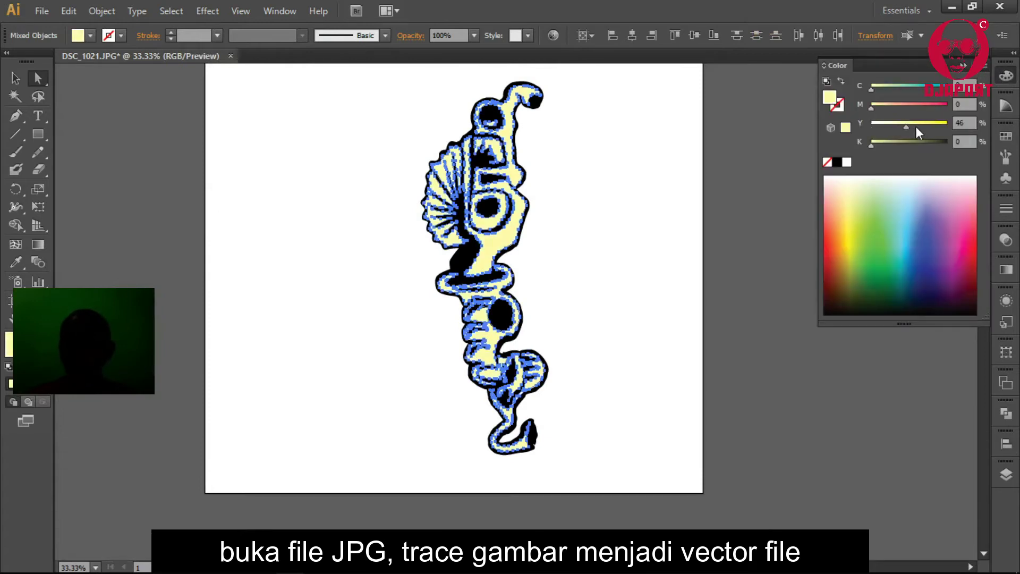
{"action": "left_click", "coordinate": [540, 278]}
{"action": "key", "text": "z"}
{"action": "left_click_drag", "start_coordinate": [585, 366], "coordinate": [609, 372]}
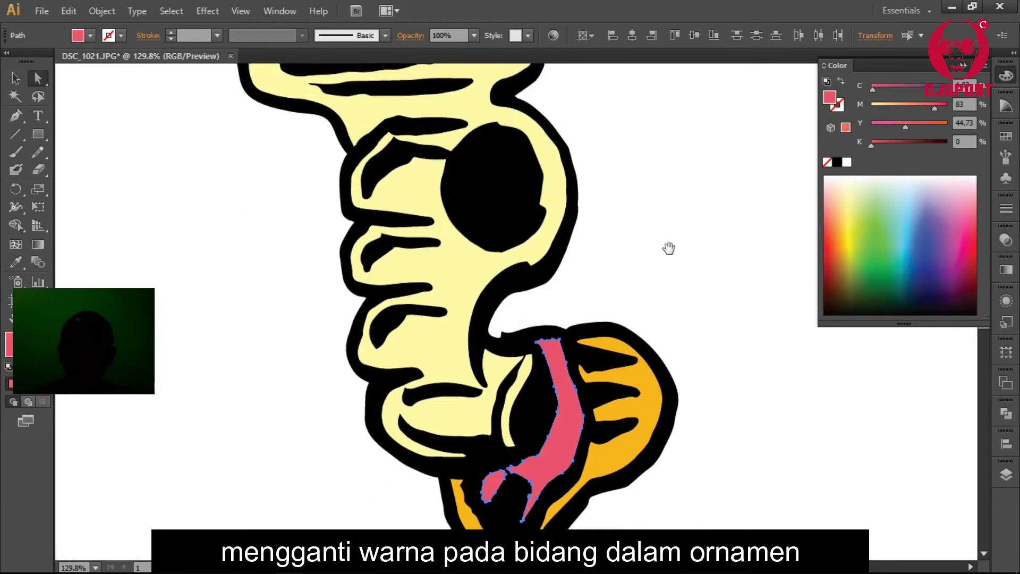
{"action": "left_click", "coordinate": [929, 232]}
{"action": "left_click", "coordinate": [965, 217]}
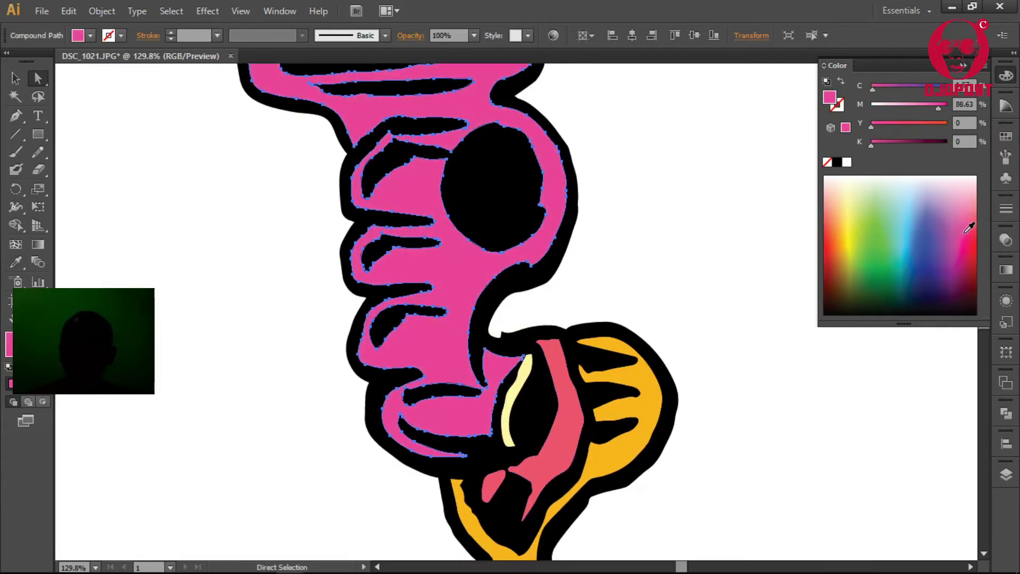
{"action": "left_click", "coordinate": [171, 10]}
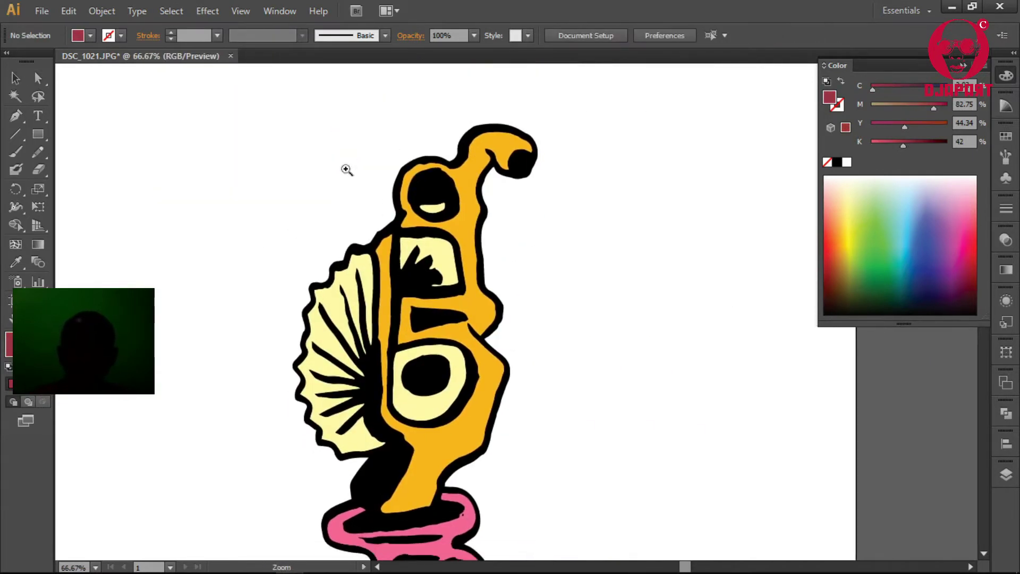
Draw a small dot inside the curled tip's black hole.
{"action": "left_click", "coordinate": [348, 171]}
{"action": "left_click_drag", "start_coordinate": [398, 125], "coordinate": [706, 353]}
{"action": "key", "text": "l"}
{"action": "left_click_drag", "start_coordinate": [534, 294], "coordinate": [581, 340]}
{"action": "key", "text": "v"}
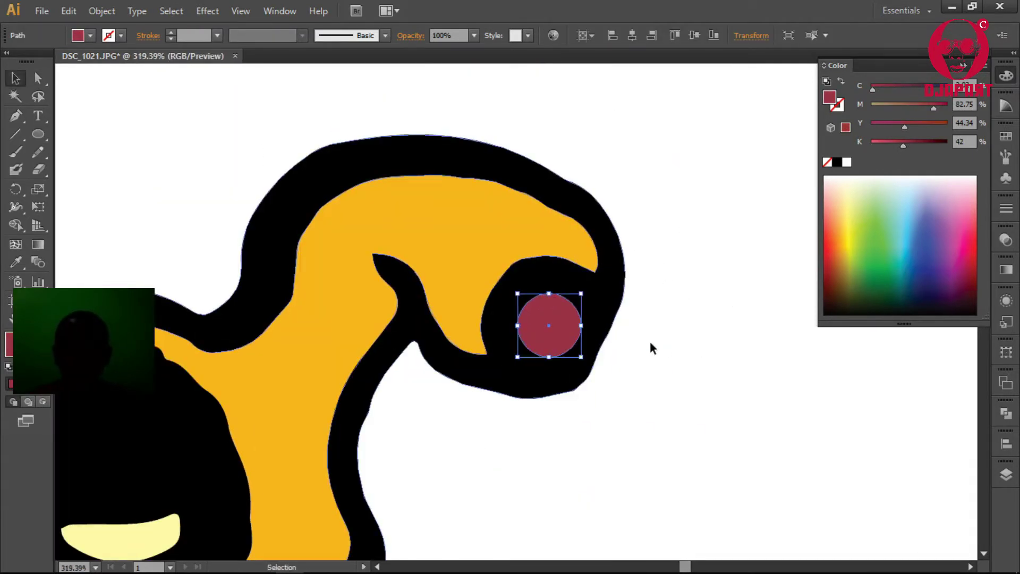
Paste a copy of the dot into the ornament's upper eye.
{"action": "key", "text": "ctrl+minus"}
{"action": "left_click_drag", "start_coordinate": [728, 93], "coordinate": [312, 205]}
{"action": "left_click_drag", "start_coordinate": [278, 470], "coordinate": [494, 272]}
{"action": "scroll", "coordinate": [500, 159], "scroll_direction": "up", "scroll_amount": 5}
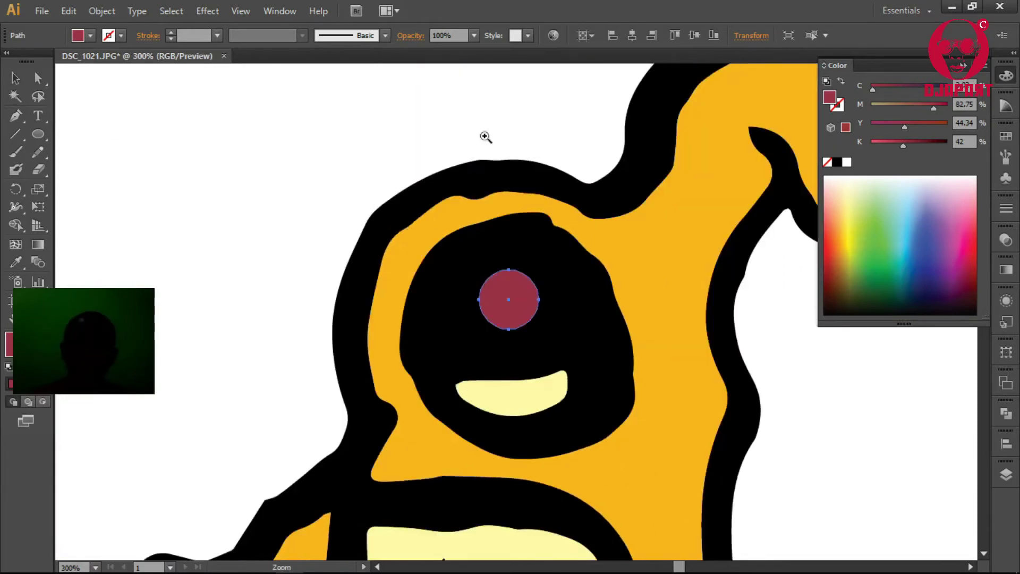
{"action": "scroll", "coordinate": [496, 202], "scroll_direction": "down", "scroll_amount": 2}
Place another dot copy inside the lower eye.
{"action": "key", "text": "a"}
{"action": "scroll", "coordinate": [501, 164], "scroll_direction": "down", "scroll_amount": 1}
{"action": "left_click_drag", "start_coordinate": [510, 165], "coordinate": [451, 446]}
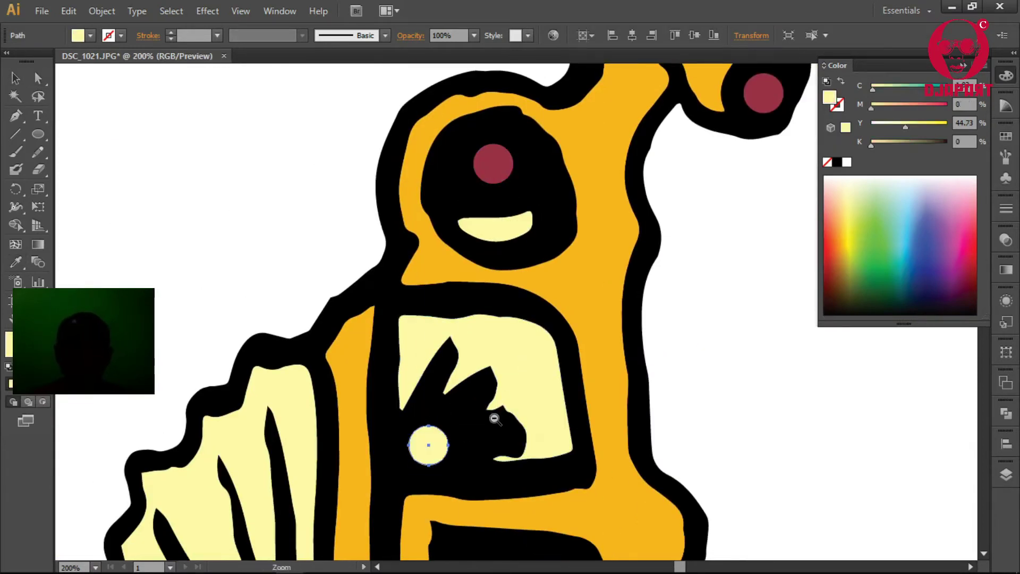
{"action": "key", "text": "ctrl+minus"}
{"action": "left_click_drag", "start_coordinate": [494, 228], "coordinate": [482, 419]}
{"action": "left_click_drag", "start_coordinate": [493, 499], "coordinate": [521, 234]}
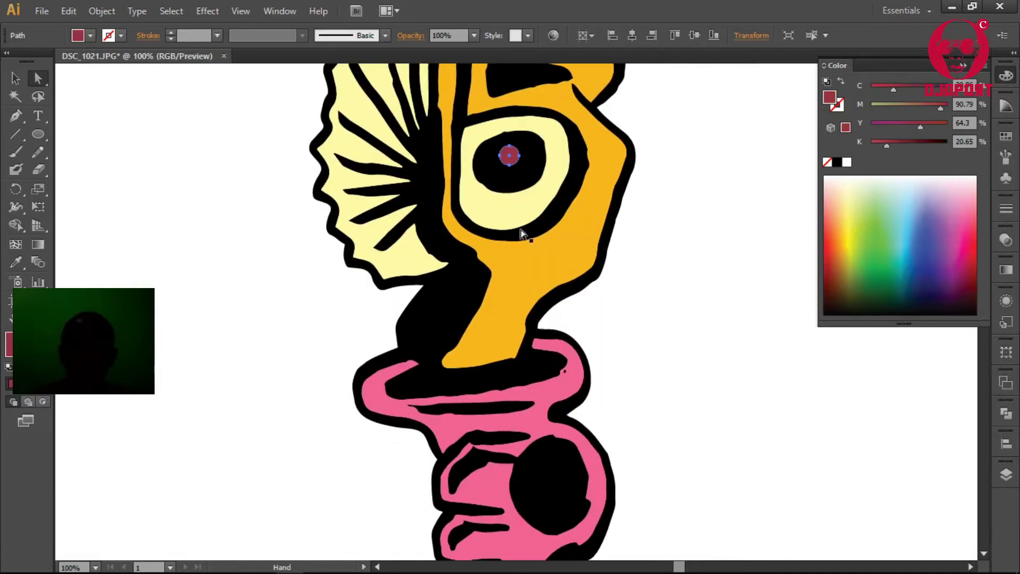
{"action": "left_click_drag", "start_coordinate": [659, 526], "coordinate": [660, 365]}
Recolour the thin neck piece to match the surrounding pink.
{"action": "left_click", "coordinate": [494, 370]}
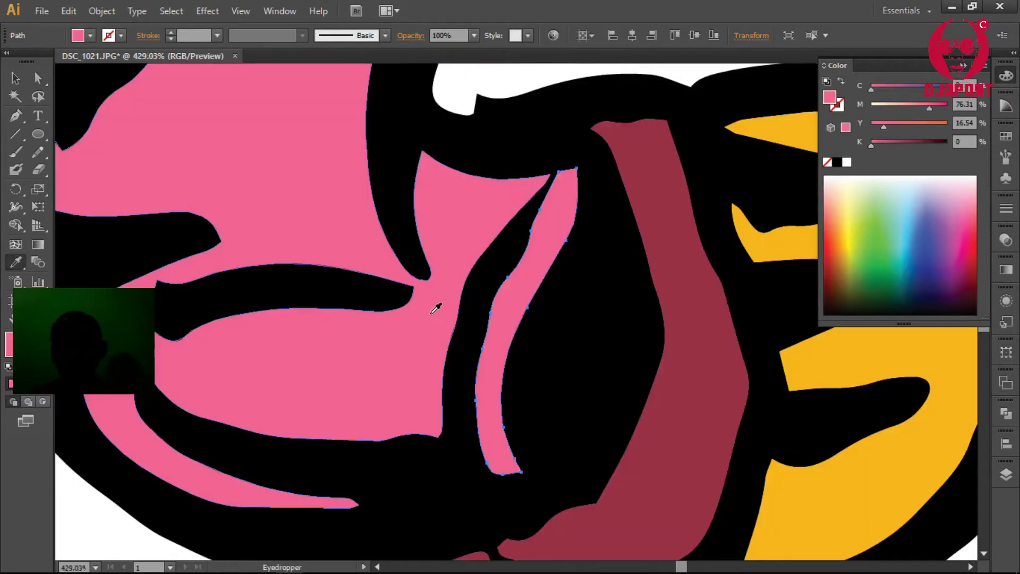
{"action": "scroll", "coordinate": [494, 371], "scroll_direction": "down", "scroll_amount": 5}
{"action": "scroll", "coordinate": [519, 406], "scroll_direction": "up", "scroll_amount": 5}
{"action": "scroll", "coordinate": [537, 205], "scroll_direction": "up", "scroll_amount": 4}
Start a Pen-drawn comb shape with a zigzag of tooth points down the neck.
{"action": "key", "text": "p"}
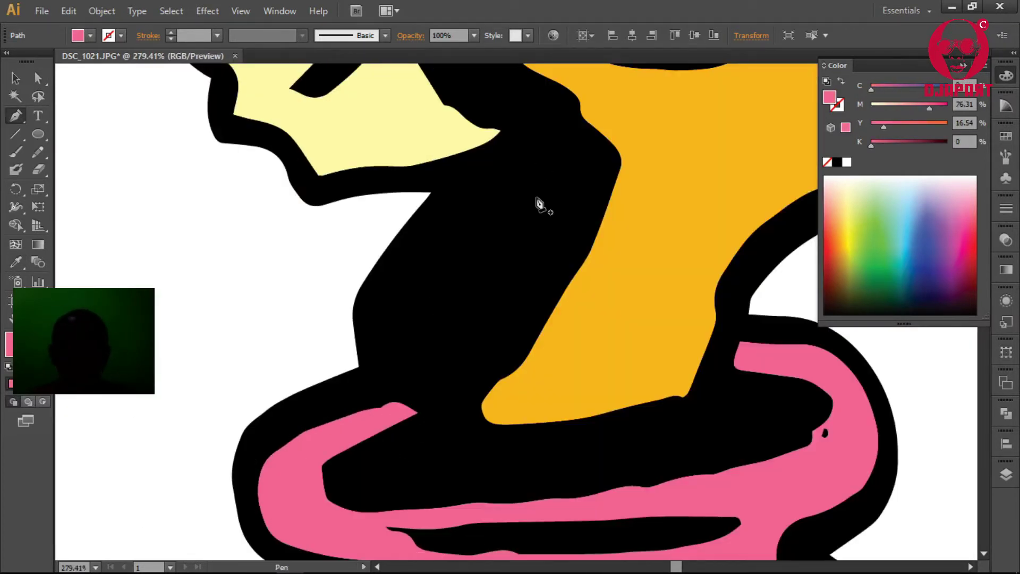
{"action": "left_click_drag", "start_coordinate": [507, 221], "coordinate": [516, 236]}
{"action": "left_click", "coordinate": [487, 284]}
{"action": "left_click", "coordinate": [474, 307]}
{"action": "left_click", "coordinate": [416, 280]}
{"action": "left_click", "coordinate": [397, 307]}
{"action": "left_click", "coordinate": [452, 347]}
Finish the comb's last tooth and right edge, closing the shape at its start.
{"action": "left_click", "coordinate": [443, 366]}
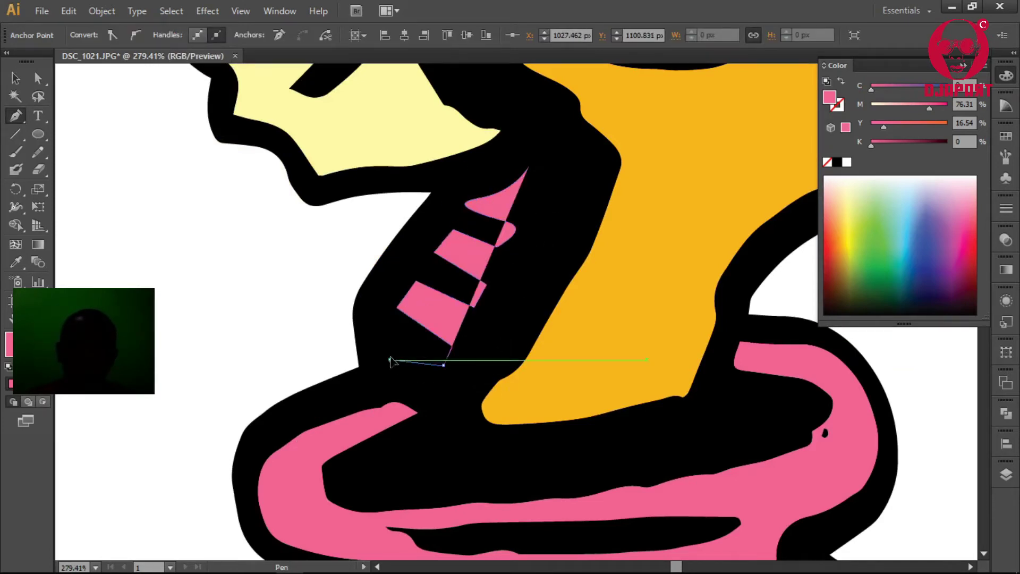
{"action": "left_click", "coordinate": [459, 388]}
{"action": "left_click_drag", "start_coordinate": [563, 197], "coordinate": [570, 166]}
{"action": "left_click", "coordinate": [527, 169]}
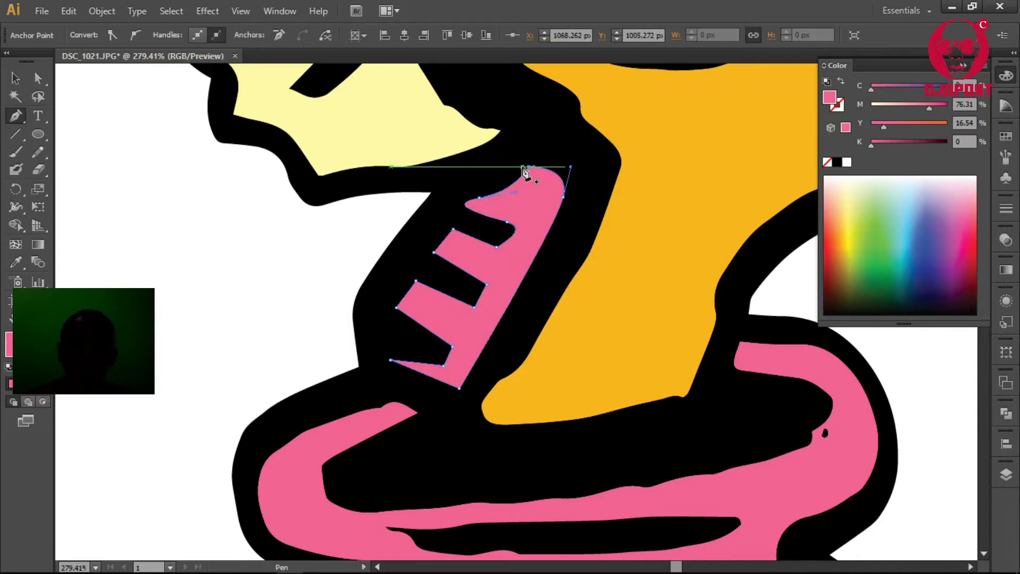
{"action": "key", "text": "ctrl+shift+a"}
{"action": "key", "text": "ctrl+minus"}
{"action": "key", "text": "ctrl+minus"}
{"action": "key", "text": "ctrl+minus"}
{"action": "key", "text": "z"}
{"action": "key", "text": "ctrl+minus"}
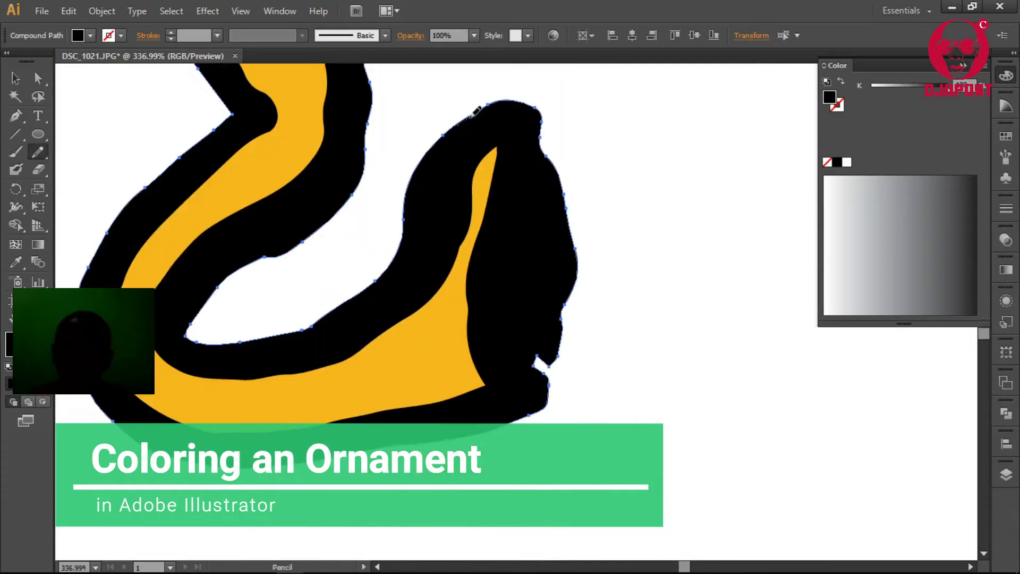
Redraw the curled tip's black outline more smoothly with the Pencil.
{"action": "left_click_drag", "start_coordinate": [559, 197], "coordinate": [574, 199]}
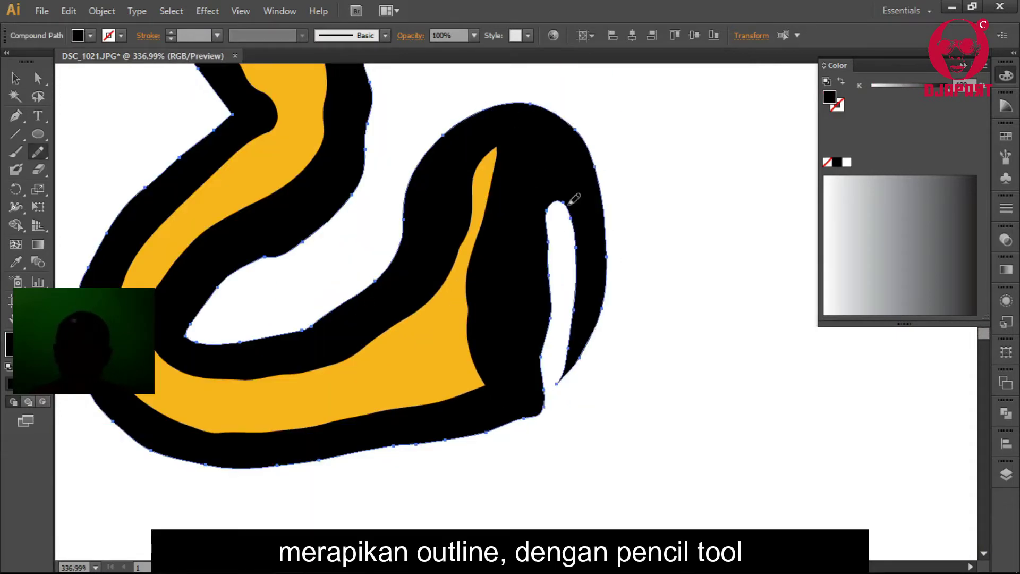
{"action": "scroll", "coordinate": [556, 324], "scroll_direction": "down", "scroll_amount": 6, "text": "alt"}
{"action": "left_click_drag", "start_coordinate": [641, 320], "coordinate": [563, 357]}
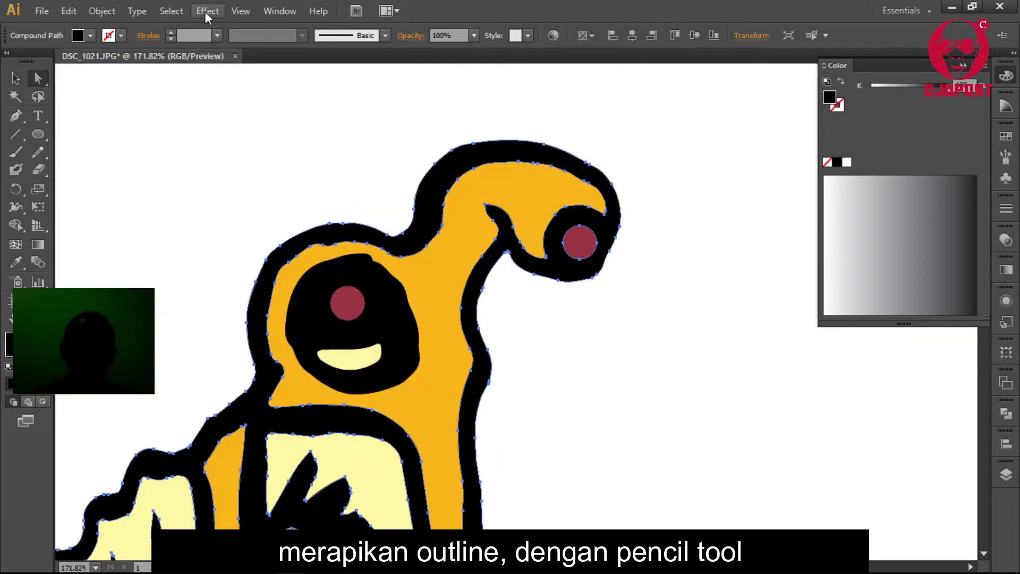
Select all objects with the same opacity and move them onto Layer 2.
{"action": "left_click", "coordinate": [171, 10]}
{"action": "left_click", "coordinate": [418, 243]}
{"action": "left_click", "coordinate": [1005, 413]}
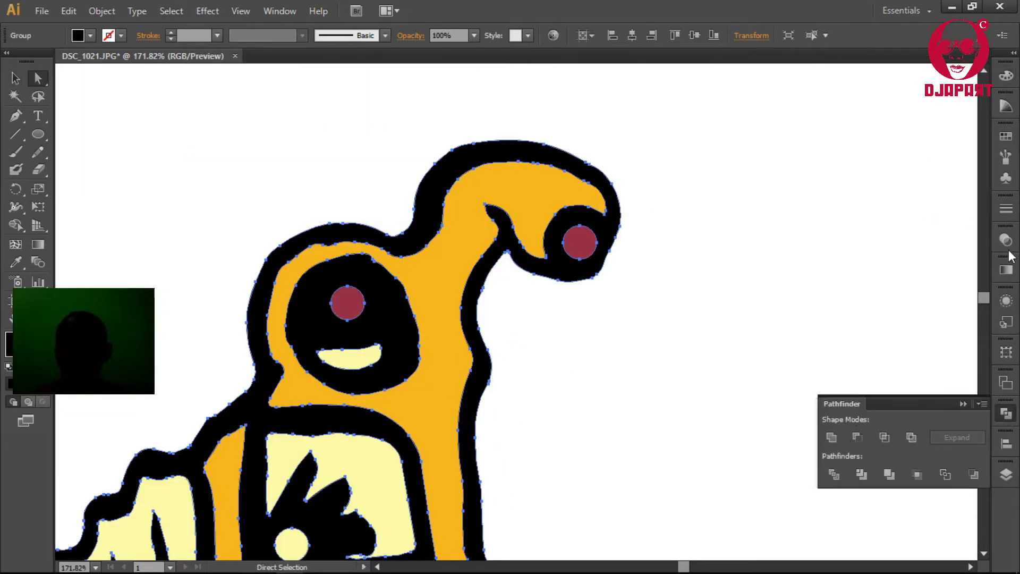
{"action": "left_click", "coordinate": [1006, 474]}
{"action": "right_click", "coordinate": [449, 247]}
{"action": "left_click", "coordinate": [637, 428]}
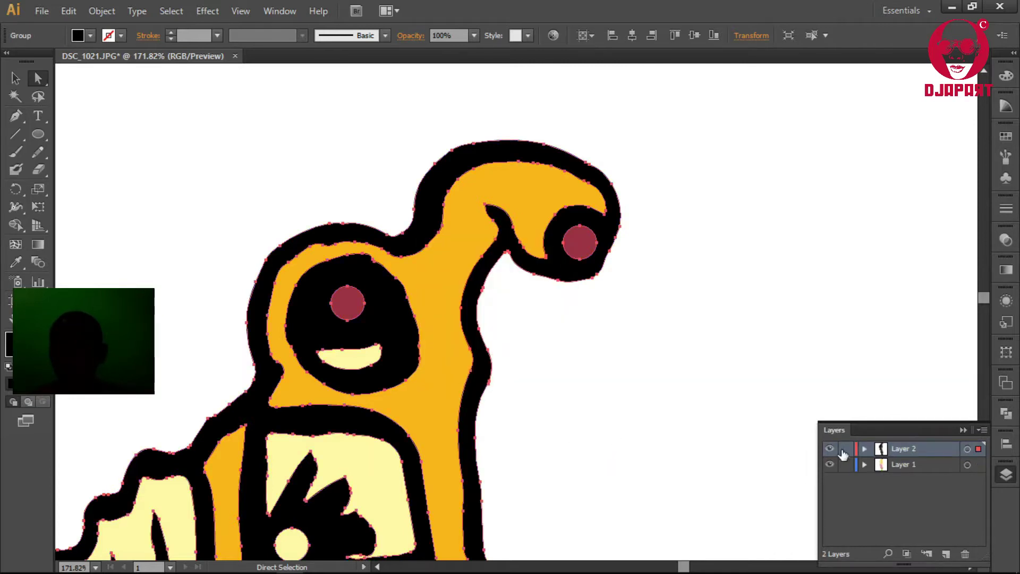
{"action": "key", "text": "ctrl+shift+a"}
{"action": "key", "text": "ctrl+minus"}
{"action": "key", "text": "ctrl+minus"}
{"action": "key", "text": "ctrl+minus"}
Select a pink path in the lower section and a small dark-red dot.
{"action": "scroll", "coordinate": [513, 298], "scroll_direction": "down", "scroll_amount": 5}
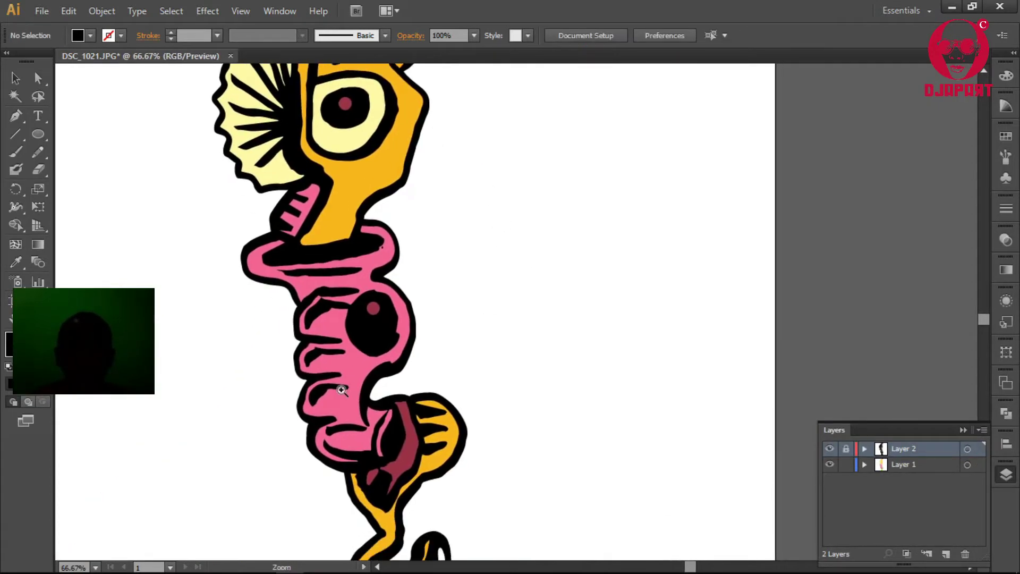
{"action": "left_click_drag", "start_coordinate": [340, 393], "coordinate": [478, 521]}
{"action": "left_click", "coordinate": [405, 403], "text": "ctrl"}
{"action": "key", "text": "ctrl+1"}
{"action": "key", "text": "a"}
{"action": "left_click", "coordinate": [530, 319]}
Select every area sharing the pink fill and place a copy beside the artboard.
{"action": "left_click", "coordinate": [171, 11]}
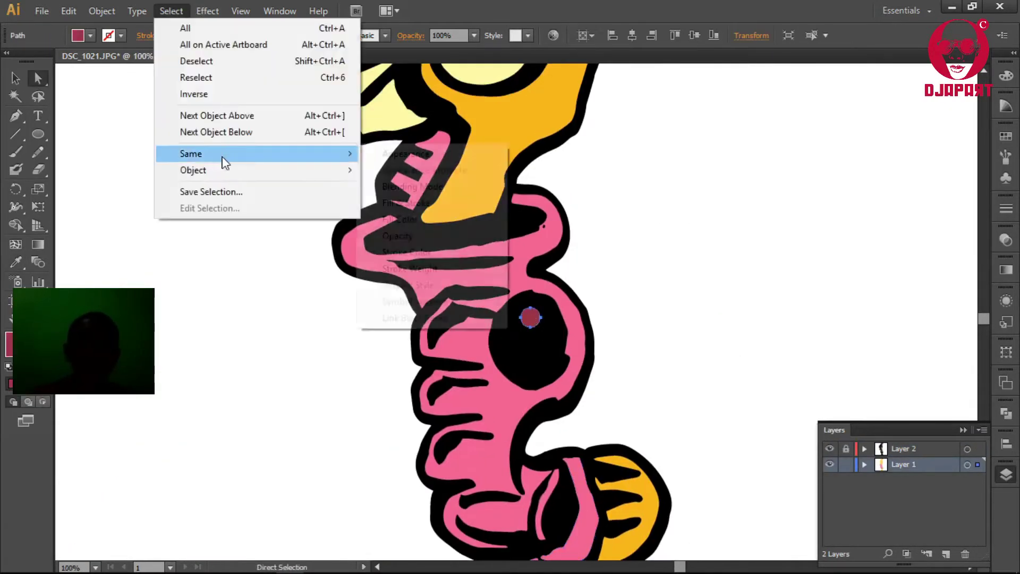
{"action": "left_click", "coordinate": [414, 220]}
{"action": "scroll", "coordinate": [413, 220], "scroll_direction": "up", "scroll_amount": 5}
{"action": "key", "text": "ctrl+shift+a"}
{"action": "key", "text": "ctrl+minus"}
{"action": "mouse_move", "coordinate": [619, 287]}
{"action": "left_mouse_down"}
{"action": "mouse_move", "coordinate": [647, 218]}
{"action": "mouse_move", "coordinate": [393, 388]}
{"action": "mouse_move", "coordinate": [807, 297]}
{"action": "left_mouse_up"}
{"action": "left_click", "coordinate": [392, 388]}
{"action": "left_click", "coordinate": [171, 10]}
{"action": "left_click", "coordinate": [413, 218]}
{"action": "left_click", "coordinate": [1006, 75]}
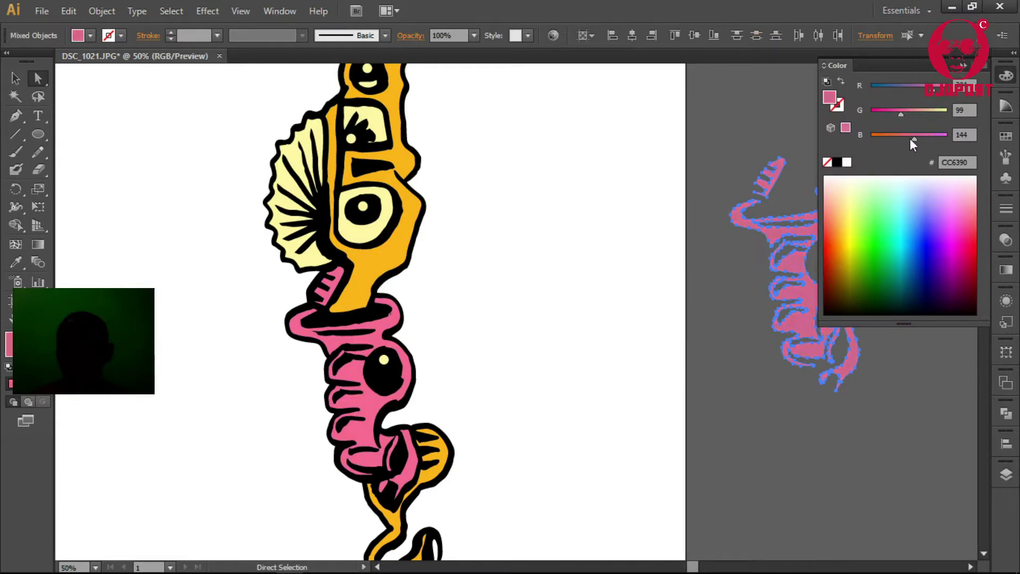
Darken the pink copy's colour to B86379.
{"action": "left_click_drag", "start_coordinate": [913, 140], "coordinate": [907, 139]}
{"action": "left_click", "coordinate": [926, 86]}
{"action": "left_click", "coordinate": [792, 276]}
{"action": "key", "text": "ctrl+shift+a"}
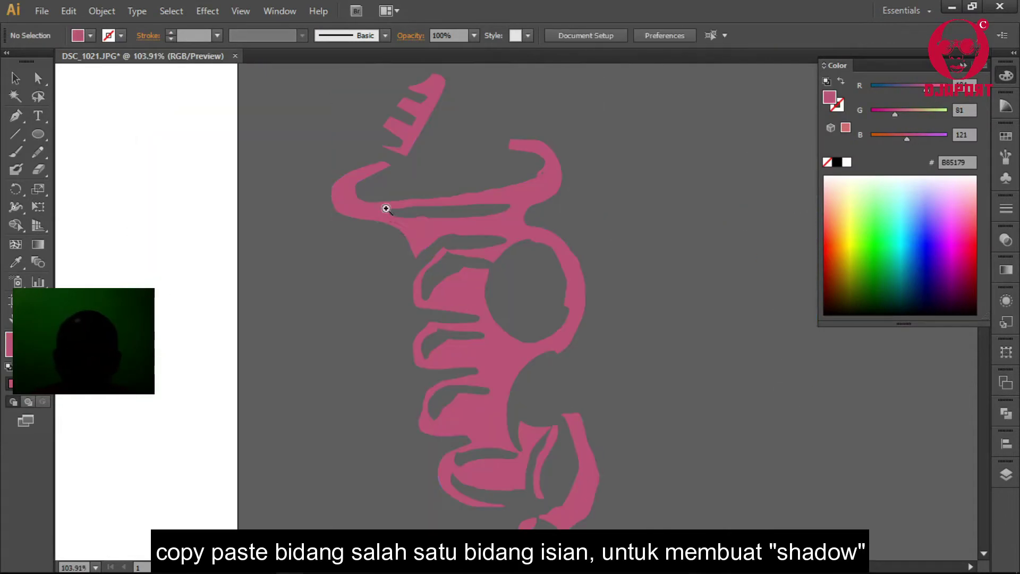
{"action": "left_click", "coordinate": [603, 410]}
{"action": "scroll", "coordinate": [517, 237], "scroll_direction": "down", "scroll_amount": 3}
Switch to black stroke, no fill, and draw the first shadow boundary lines on the pink copy.
{"action": "key", "text": "d"}
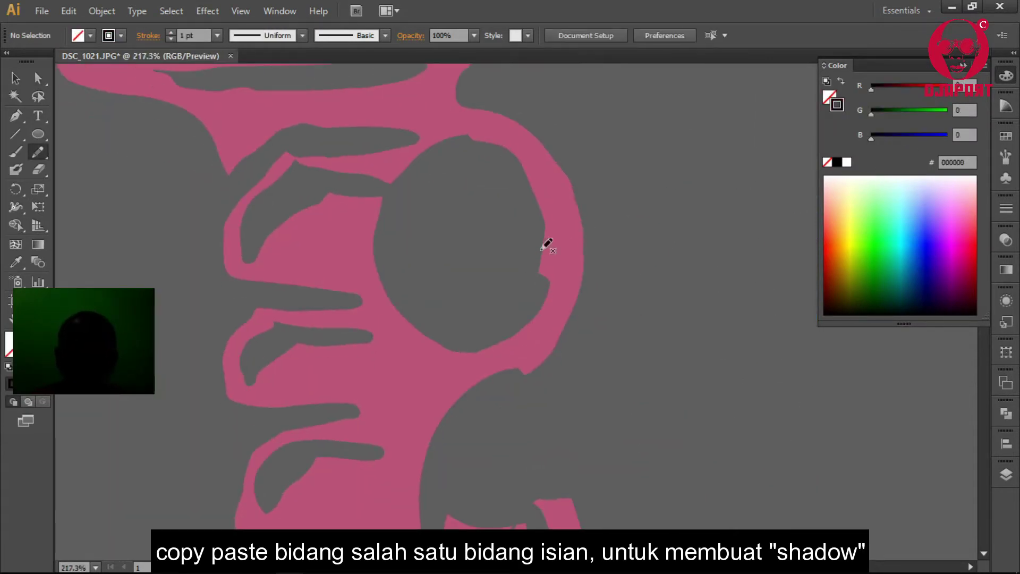
{"action": "scroll", "coordinate": [590, 208], "scroll_direction": "down", "scroll_amount": 3}
{"action": "left_click_drag", "start_coordinate": [588, 171], "coordinate": [433, 264]}
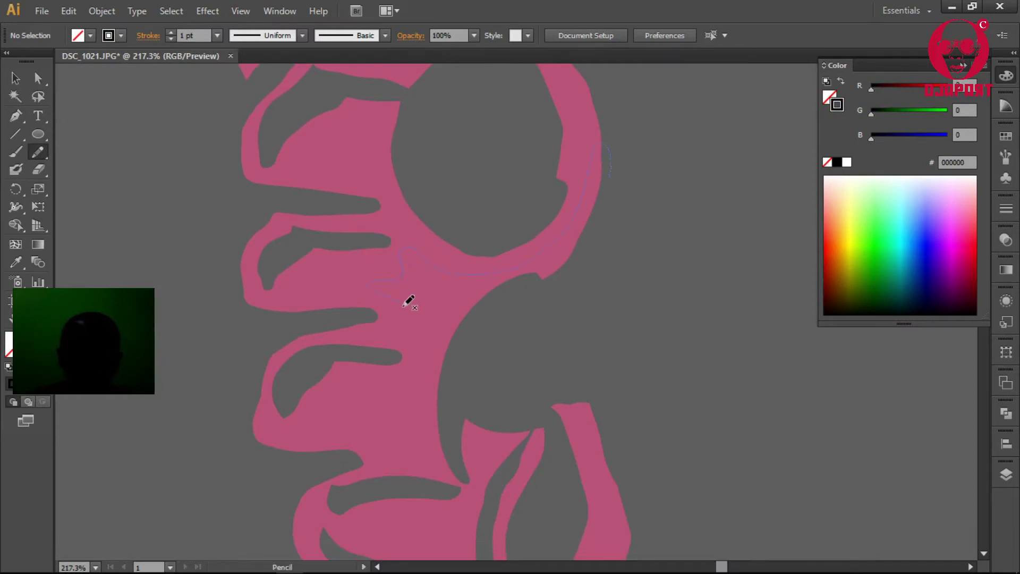
{"action": "left_click_drag", "start_coordinate": [475, 475], "coordinate": [471, 479]}
{"action": "scroll", "coordinate": [475, 479], "scroll_direction": "down", "scroll_amount": 8}
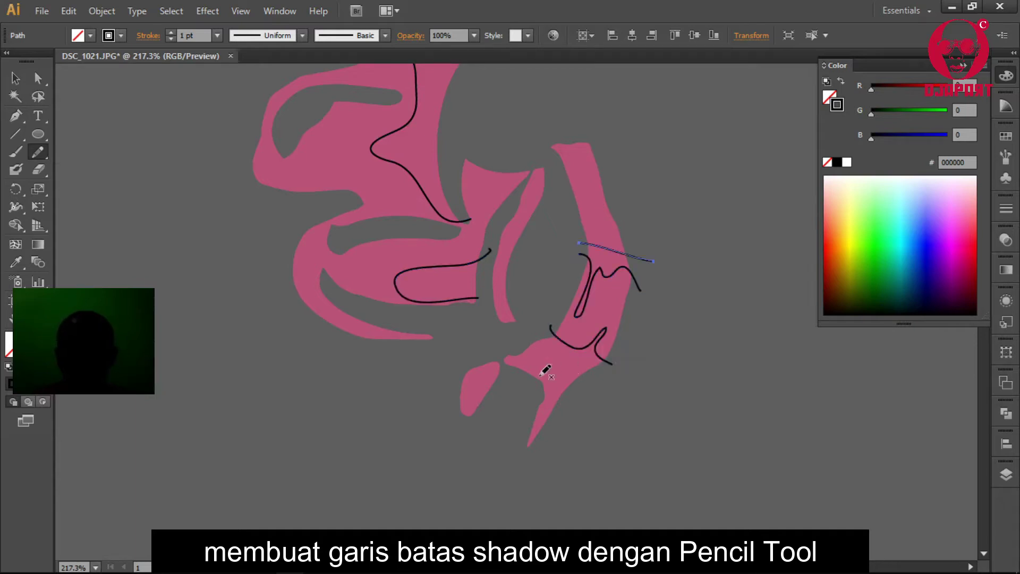
{"action": "scroll", "coordinate": [478, 371], "scroll_direction": "left", "scroll_amount": 3}
{"action": "scroll", "coordinate": [444, 401], "scroll_direction": "up", "scroll_amount": 4}
{"action": "scroll", "coordinate": [425, 345], "scroll_direction": "up", "scroll_amount": 4}
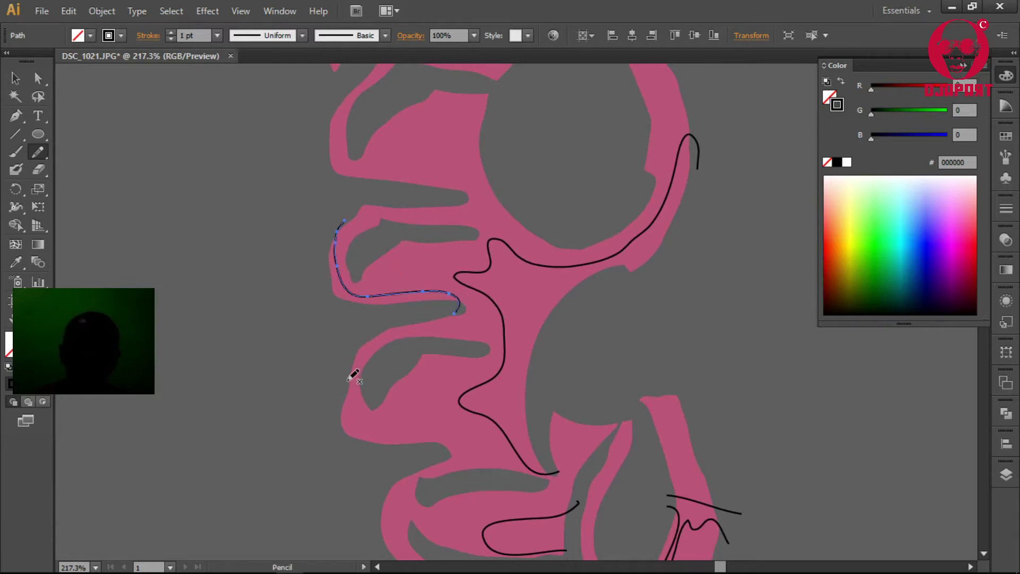
{"action": "left_click_drag", "start_coordinate": [461, 453], "coordinate": [437, 461]}
{"action": "scroll", "coordinate": [424, 394], "scroll_direction": "down", "scroll_amount": 3}
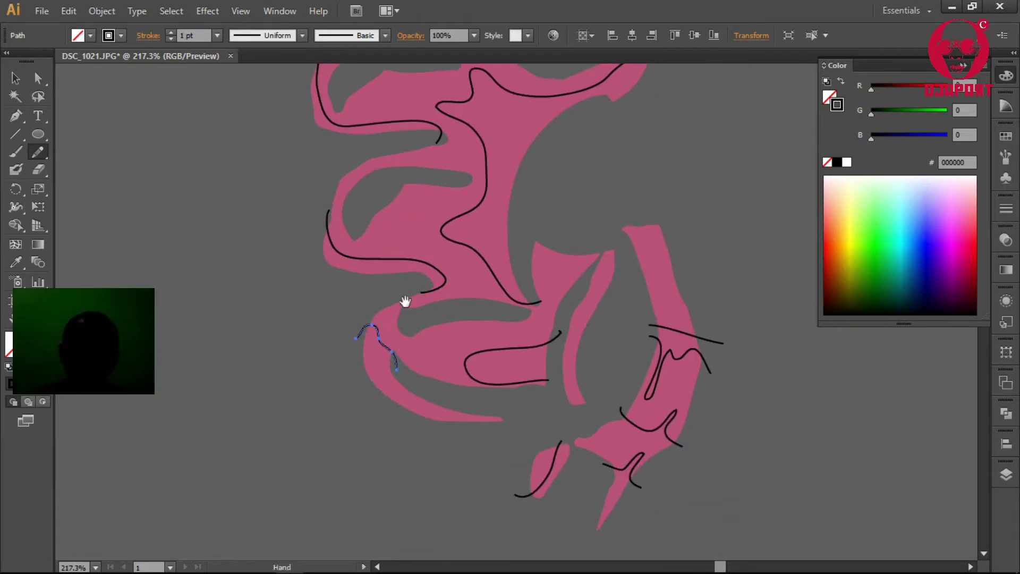
{"action": "scroll", "coordinate": [405, 301], "scroll_direction": "up", "scroll_amount": 3}
Draw further shadow lines along the lower fold, upper curve and figure length.
{"action": "left_click_drag", "start_coordinate": [411, 277], "coordinate": [435, 323]}
{"action": "scroll", "coordinate": [358, 405], "scroll_direction": "up", "scroll_amount": 3}
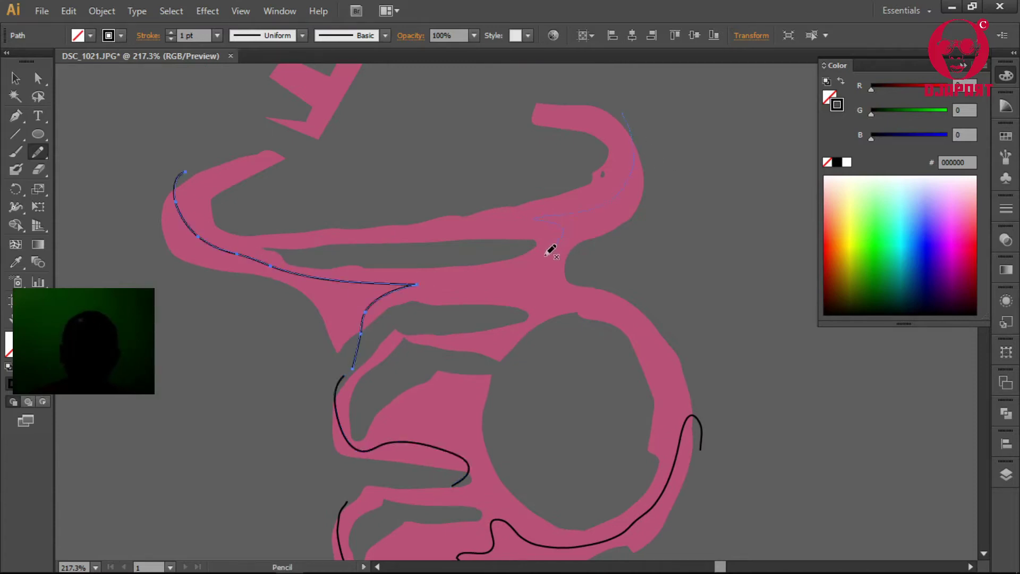
{"action": "left_click_drag", "start_coordinate": [596, 275], "coordinate": [605, 280]}
{"action": "scroll", "coordinate": [312, 271], "scroll_direction": "up", "scroll_amount": 3}
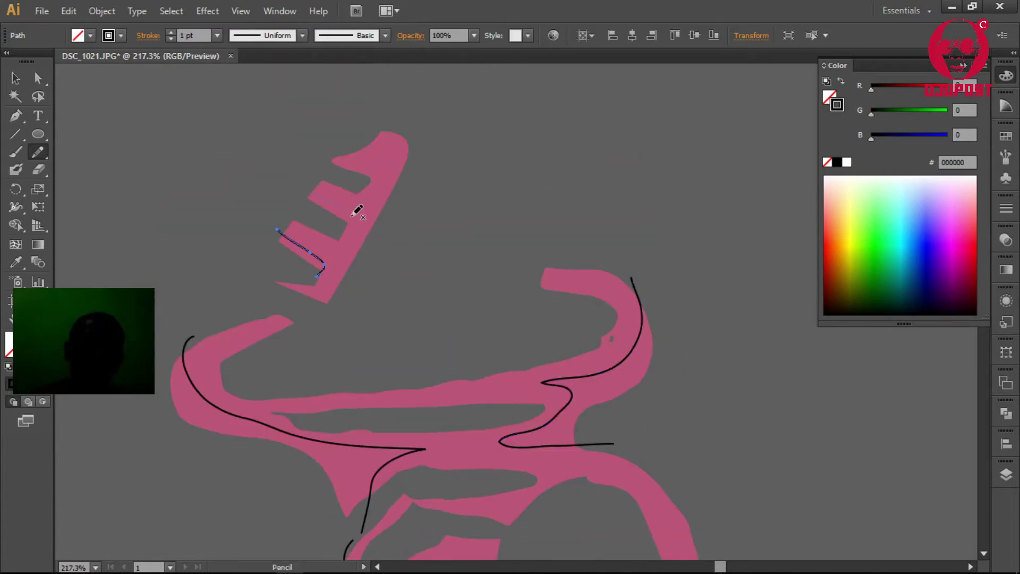
{"action": "key", "text": "ctrl+minus"}
{"action": "key", "text": "ctrl+minus"}
{"action": "key", "text": "ctrl+minus"}
{"action": "key", "text": "ctrl+minus"}
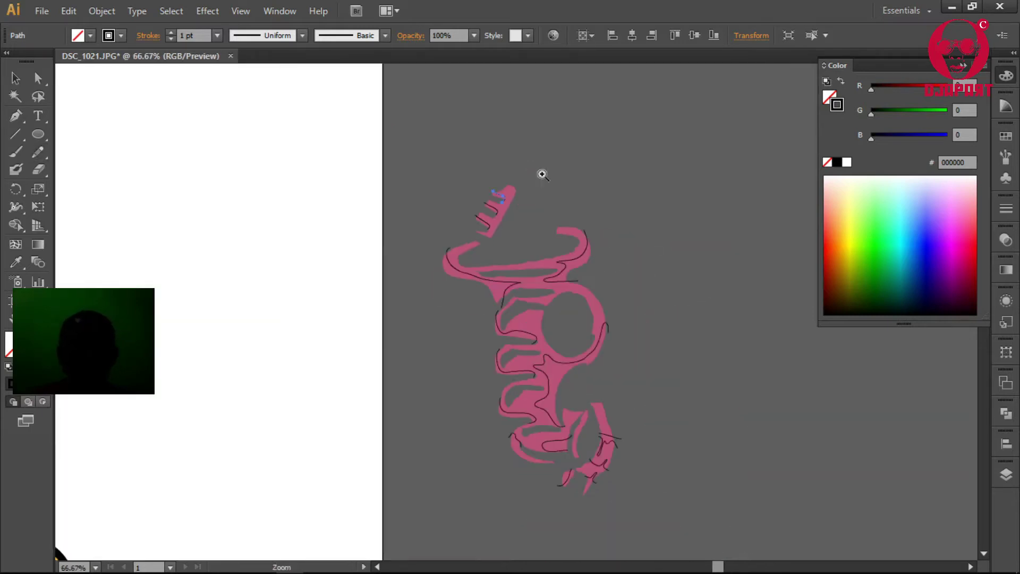
{"action": "left_click_drag", "start_coordinate": [690, 363], "coordinate": [537, 146]}
Select the pink copy together with its shadow lines and zoom in.
{"action": "key", "text": "v"}
{"action": "left_click", "coordinate": [619, 404]}
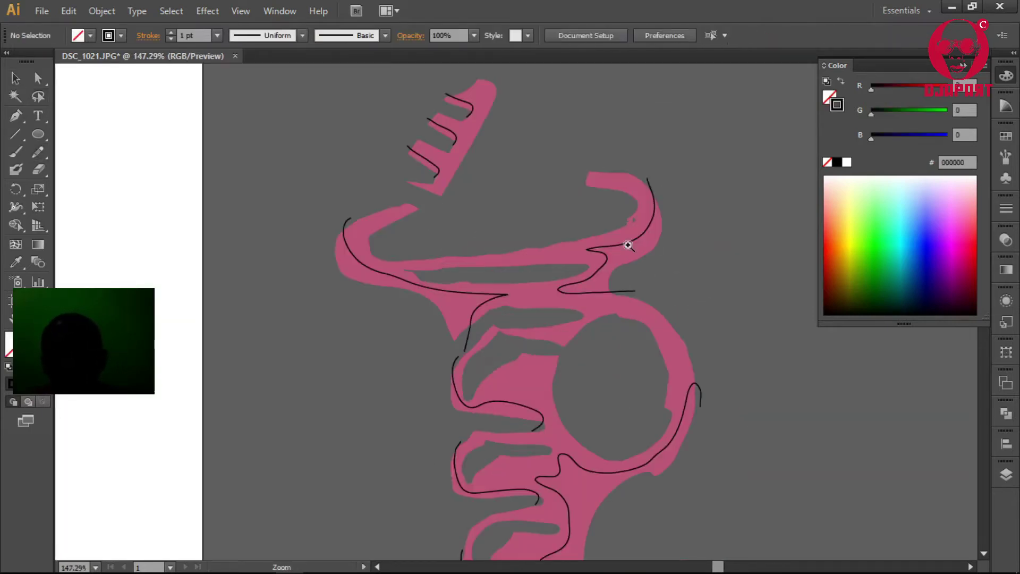
{"action": "left_click", "coordinate": [533, 320]}
{"action": "key", "text": "ctrl+plus"}
{"action": "key", "text": "ctrl+plus"}
Fill the three comb slots and the other shadow regions black with Live Paint Bucket.
{"action": "key", "text": "k"}
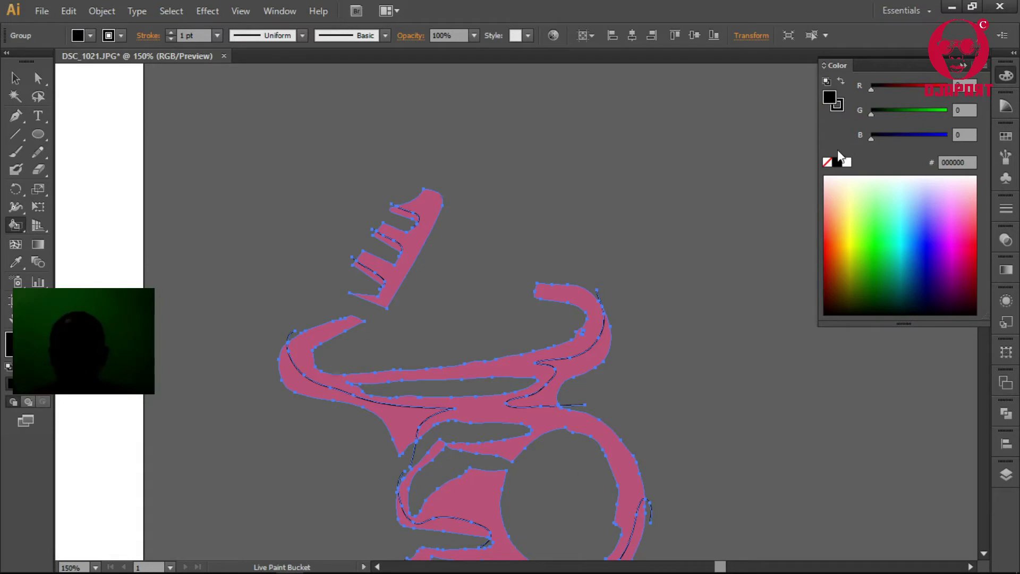
{"action": "left_click", "coordinate": [405, 214]}
{"action": "left_click", "coordinate": [387, 240]}
{"action": "left_click", "coordinate": [369, 272]}
{"action": "left_click", "coordinate": [403, 419]}
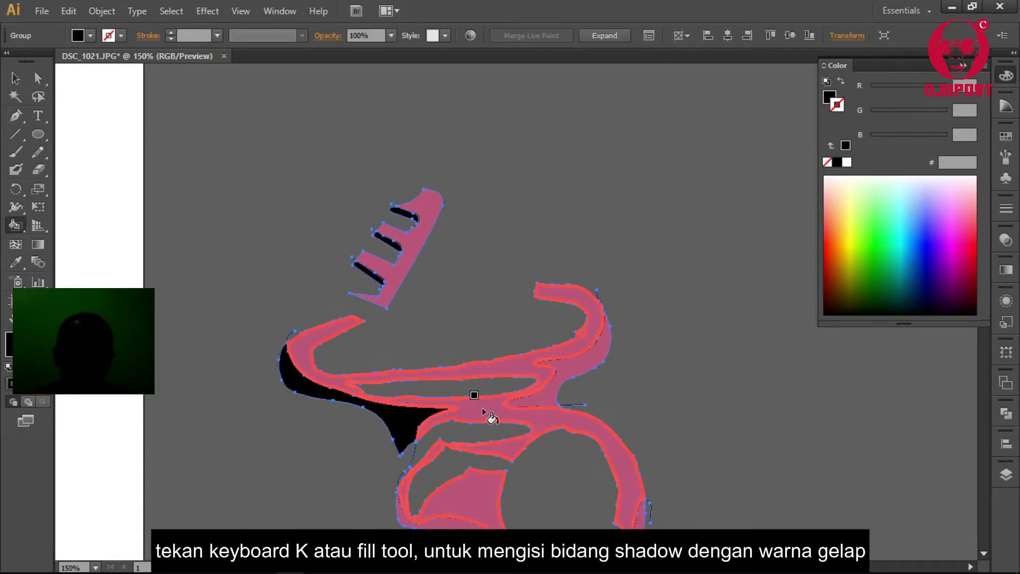
{"action": "left_click_drag", "start_coordinate": [482, 407], "coordinate": [532, 273]}
{"action": "left_click", "coordinate": [478, 310]}
{"action": "left_click", "coordinate": [467, 387]}
{"action": "left_click", "coordinate": [598, 392]}
{"action": "left_click_drag", "start_coordinate": [479, 476], "coordinate": [513, 290]}
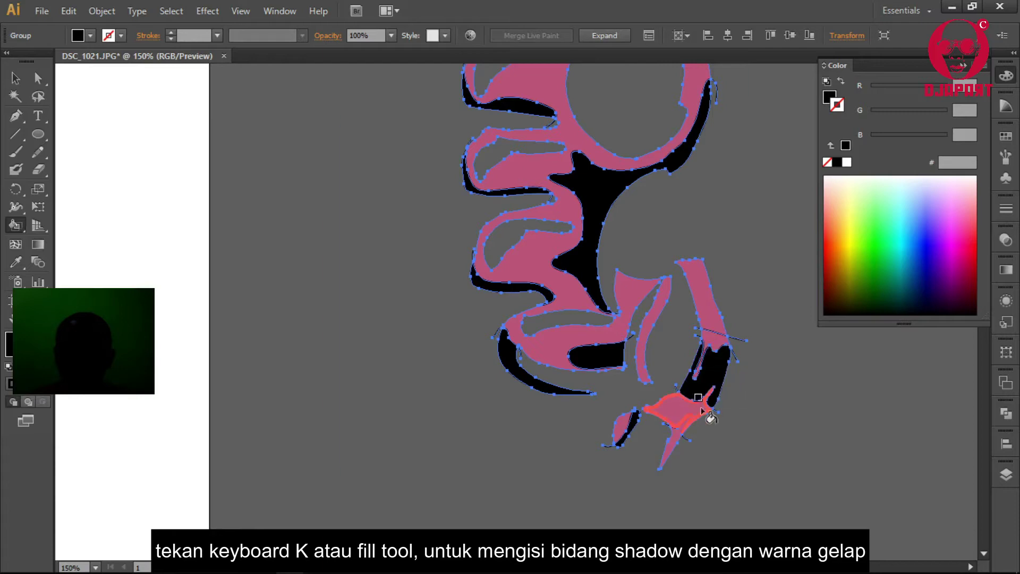
Delete all shapes sharing the pink fill, then select the remaining black shadow pieces.
{"action": "scroll", "coordinate": [685, 425], "scroll_direction": "up", "scroll_amount": 5}
{"action": "key", "text": "ctrl+minus"}
{"action": "key", "text": "ctrl+minus"}
{"action": "key", "text": "a"}
{"action": "left_click", "coordinate": [568, 182]}
{"action": "left_click", "coordinate": [171, 10]}
{"action": "left_click", "coordinate": [425, 239]}
{"action": "left_click", "coordinate": [573, 197]}
{"action": "left_click", "coordinate": [171, 11]}
{"action": "left_click", "coordinate": [399, 219]}
{"action": "key", "text": "Delete"}
{"action": "key", "text": "v"}
{"action": "key", "text": "ctrl+a"}
Set the shadow group's opacity to 35% in the Transparency panel.
{"action": "left_click", "coordinate": [1006, 414]}
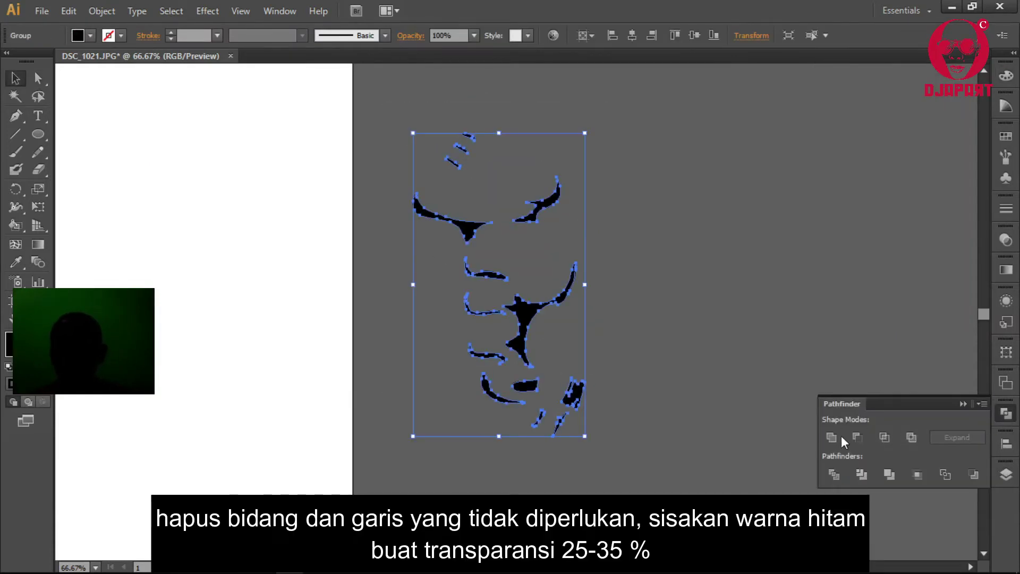
{"action": "left_click", "coordinate": [1005, 75]}
{"action": "left_click", "coordinate": [1005, 240]}
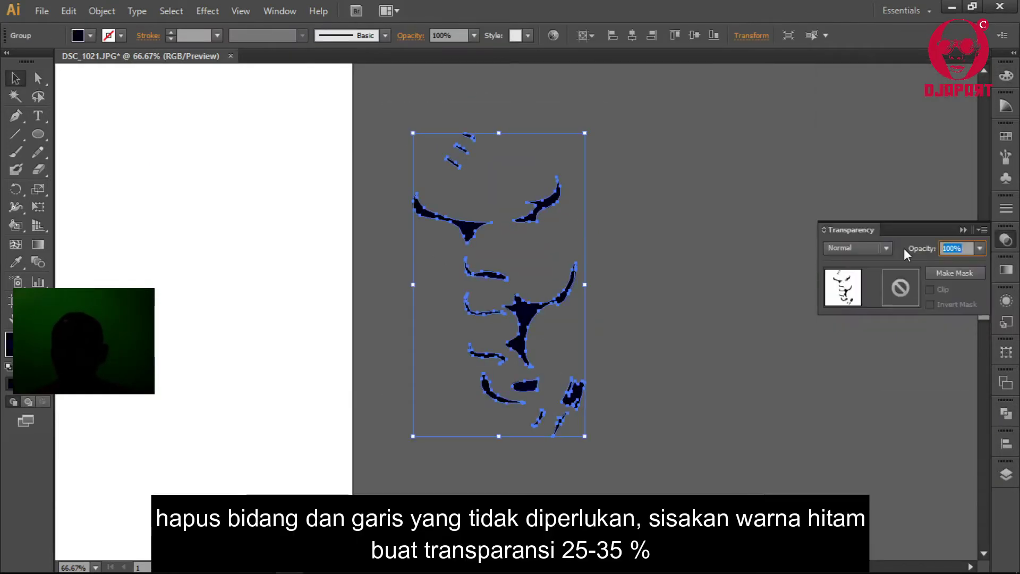
{"action": "type", "text": "35"}
{"action": "key", "text": "Return"}
Lay the faded shadows over the ornament's pink part and check their alignment.
{"action": "mouse_move", "coordinate": [770, 345]}
{"action": "left_mouse_down"}
{"action": "mouse_move", "coordinate": [163, 488]}
{"action": "mouse_move", "coordinate": [316, 462]}
{"action": "left_mouse_up"}
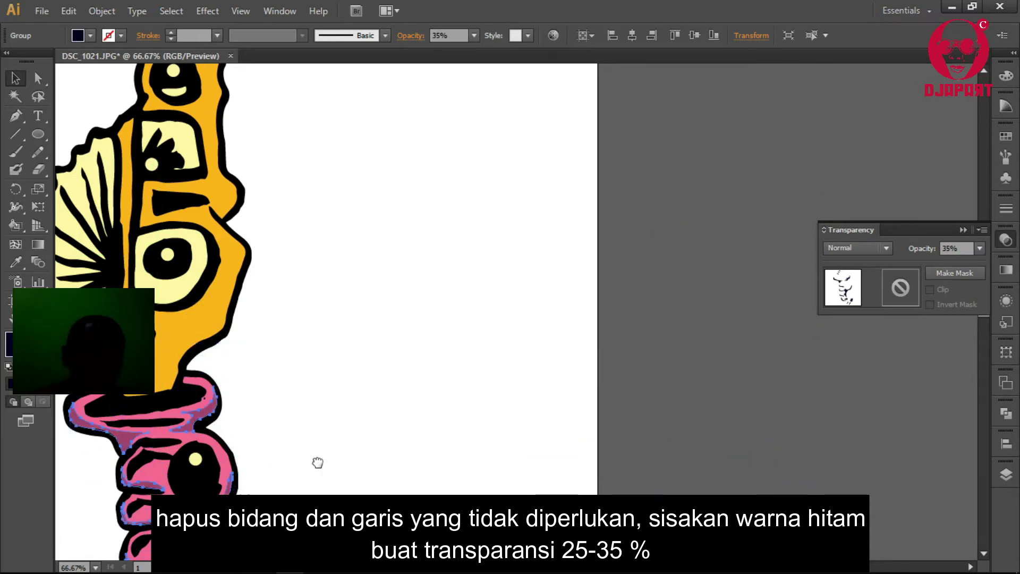
{"action": "left_click_drag", "start_coordinate": [393, 399], "coordinate": [501, 242]}
{"action": "left_click_drag", "start_coordinate": [334, 436], "coordinate": [350, 457]}
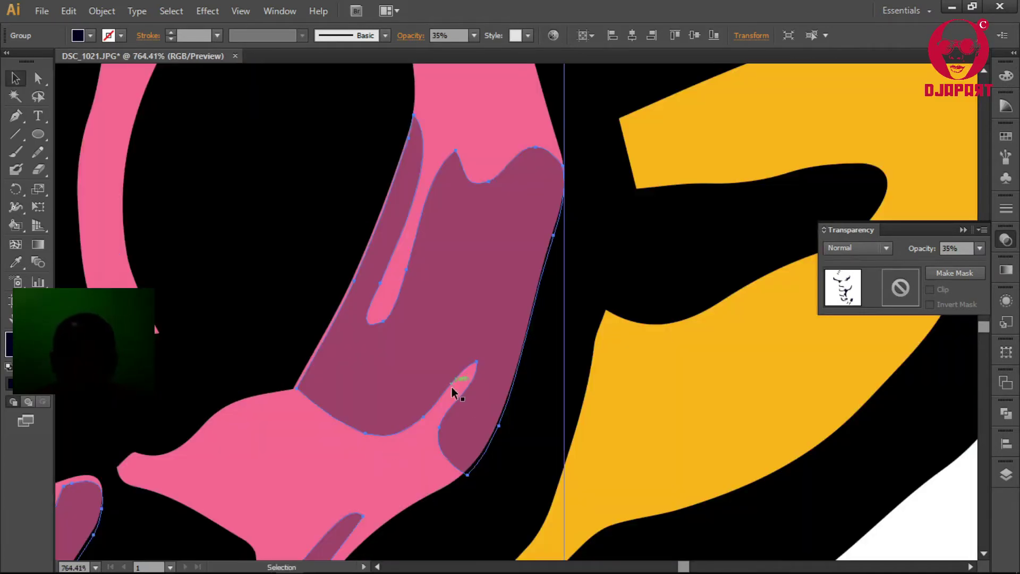
{"action": "left_click", "coordinate": [463, 365], "text": "alt"}
{"action": "left_click", "coordinate": [262, 393]}
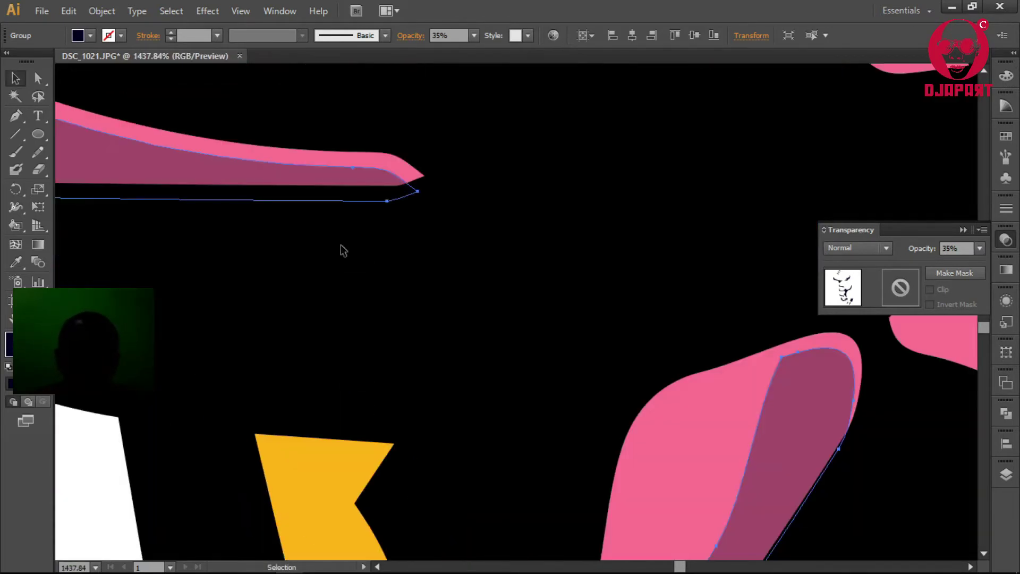
{"action": "key", "text": "ctrl+0"}
{"action": "mouse_move", "coordinate": [435, 355]}
{"action": "left_mouse_down"}
{"action": "mouse_move", "coordinate": [403, 420]}
{"action": "mouse_move", "coordinate": [385, 321]}
{"action": "left_mouse_up"}
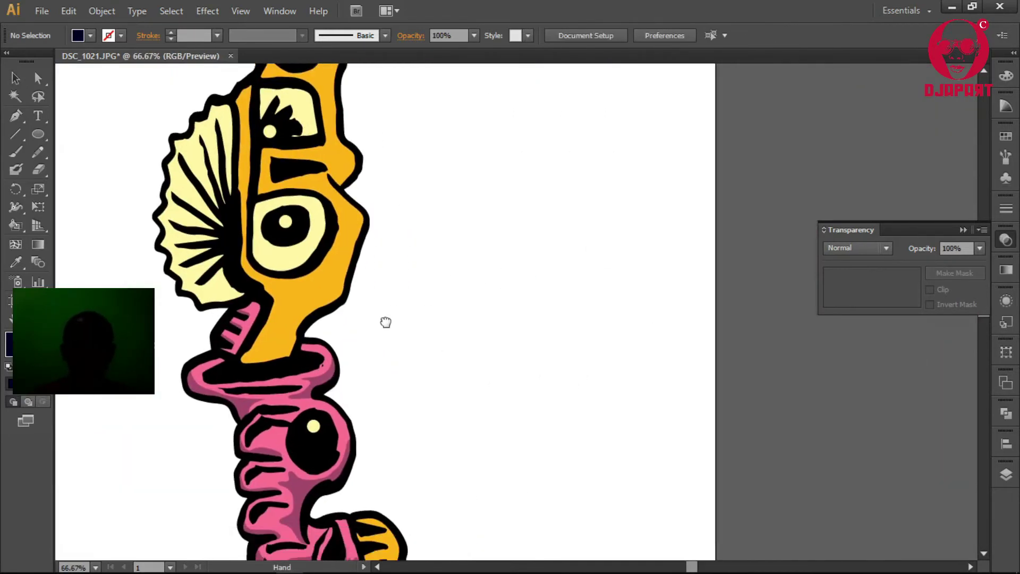
Select all orange-filled shapes and place a yellow copy beside the artboard.
{"action": "left_click", "coordinate": [296, 183]}
{"action": "left_click", "coordinate": [171, 10]}
{"action": "left_click", "coordinate": [414, 221]}
{"action": "key", "text": "ctrl+minus"}
{"action": "left_click_drag", "start_coordinate": [287, 330], "coordinate": [635, 325]}
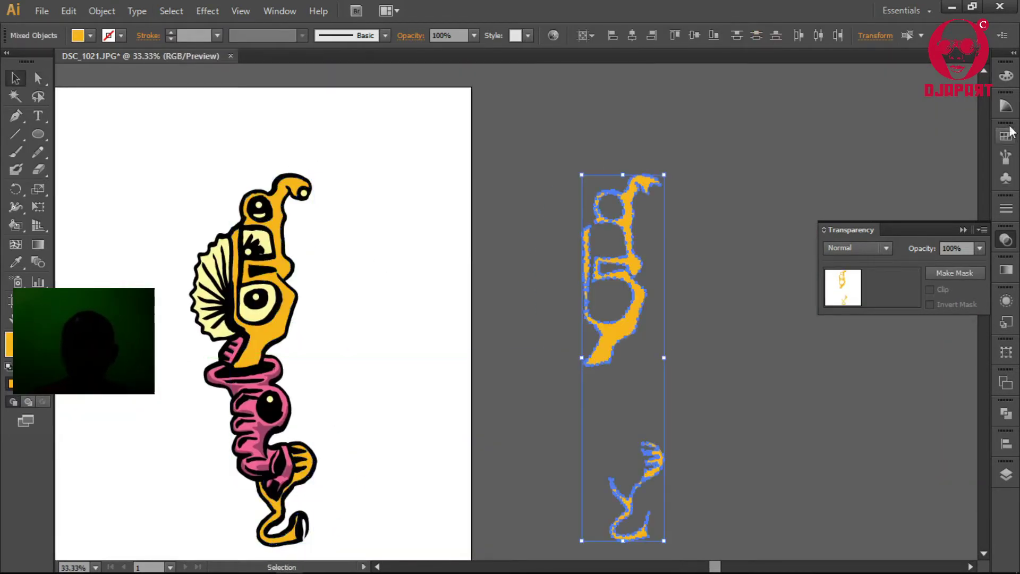
{"action": "scroll", "coordinate": [600, 319], "scroll_direction": "up", "scroll_amount": 5}
{"action": "left_click", "coordinate": [697, 265]}
Pencil unfilled shadow lines along the top hook, upper edge, right edge, lower loop and stem.
{"action": "key", "text": "shift+x"}
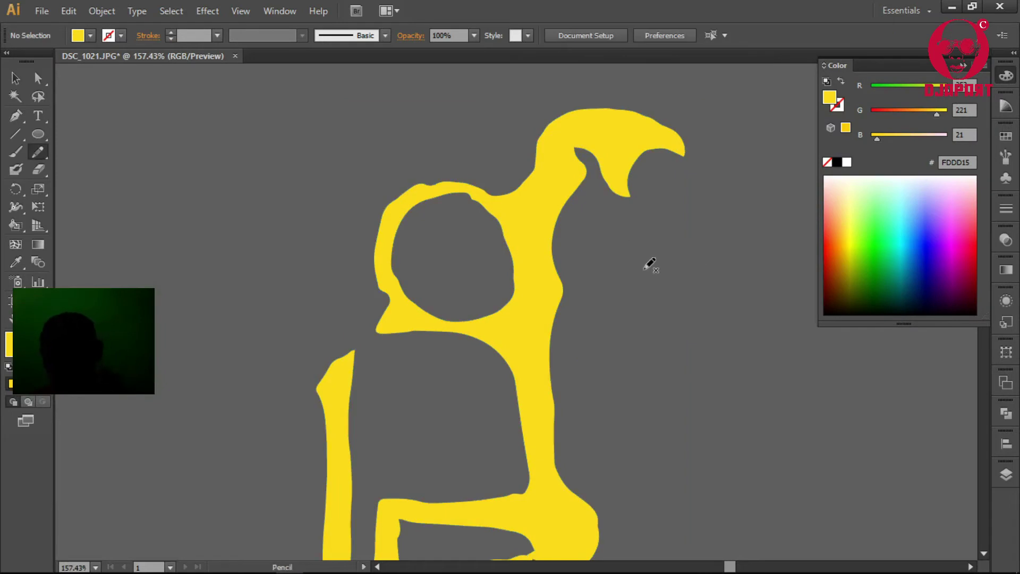
{"action": "key", "text": "n"}
{"action": "left_click_drag", "start_coordinate": [572, 147], "coordinate": [581, 154]}
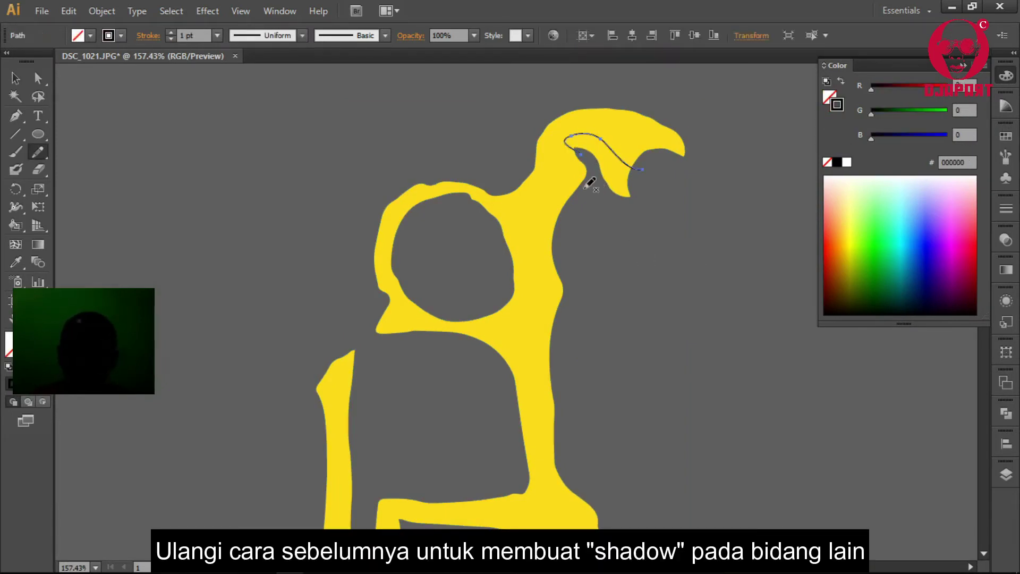
{"action": "left_click_drag", "start_coordinate": [542, 278], "coordinate": [574, 281]}
{"action": "scroll", "coordinate": [629, 248], "scroll_direction": "down", "scroll_amount": 3}
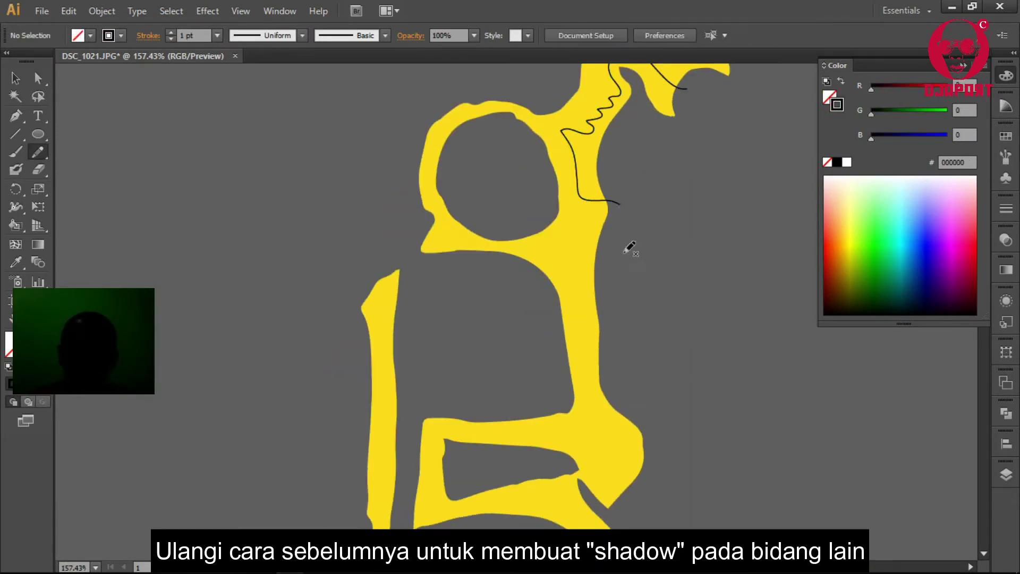
{"action": "left_click_drag", "start_coordinate": [602, 201], "coordinate": [619, 399]}
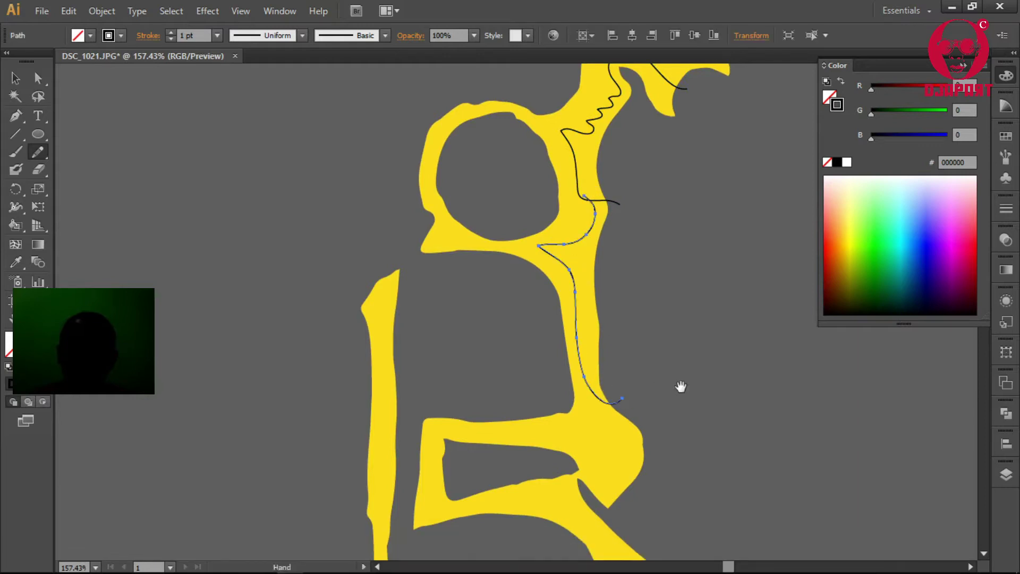
{"action": "scroll", "coordinate": [678, 388], "scroll_direction": "down", "scroll_amount": 3}
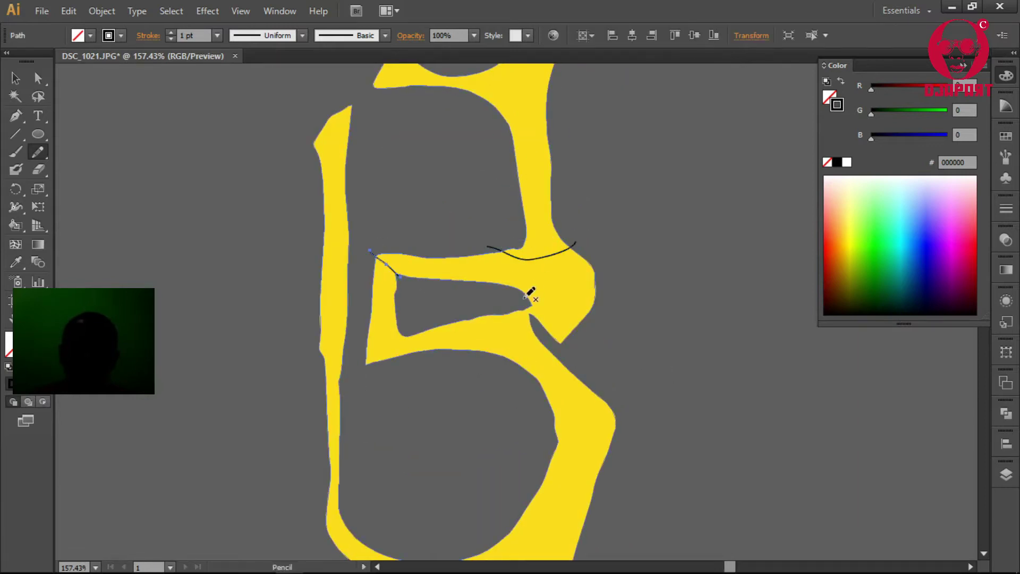
{"action": "left_click_drag", "start_coordinate": [629, 328], "coordinate": [676, 198]}
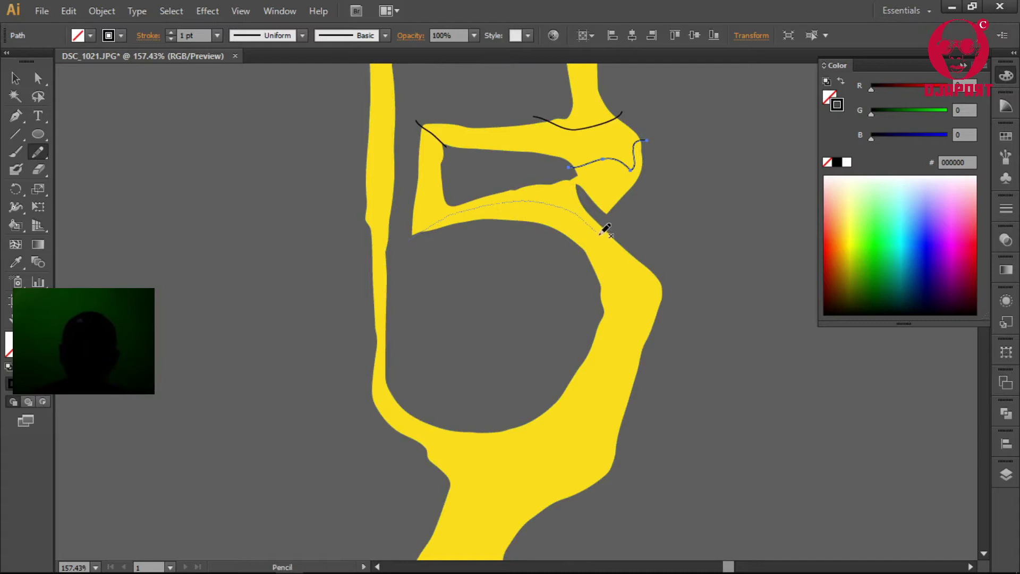
{"action": "left_click_drag", "start_coordinate": [503, 417], "coordinate": [464, 251]}
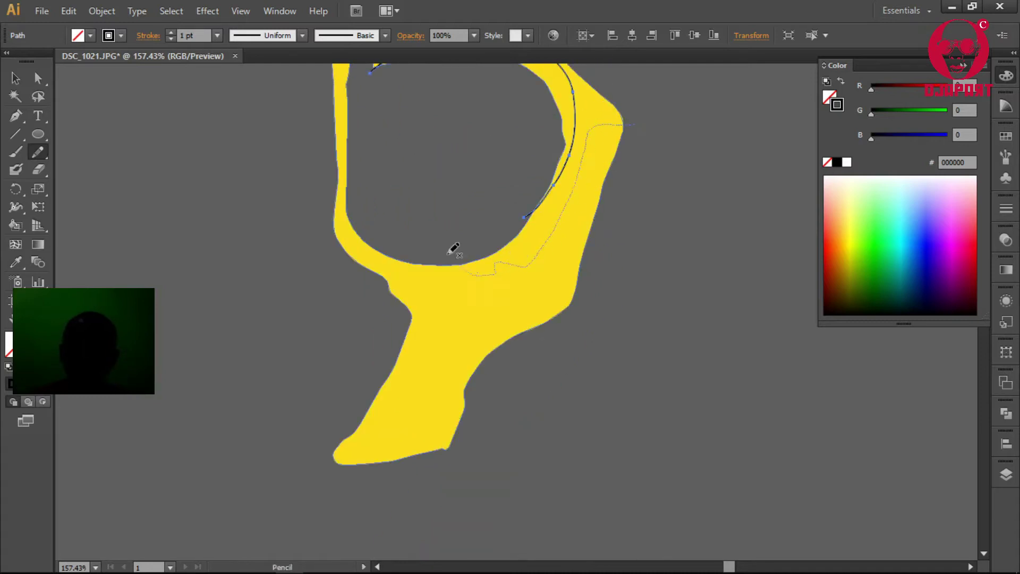
{"action": "left_click_drag", "start_coordinate": [479, 326], "coordinate": [542, 340]}
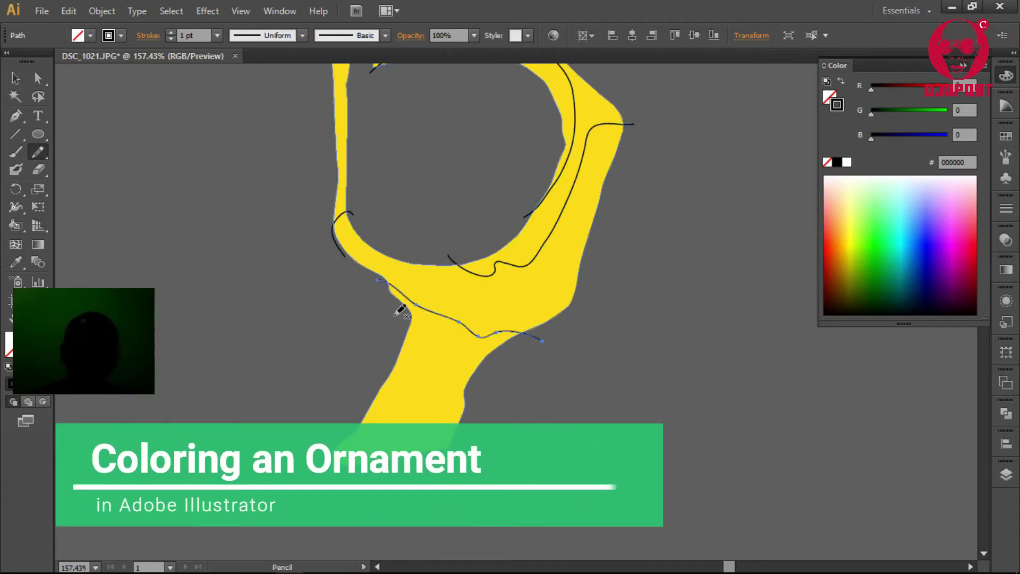
{"action": "left_click_drag", "start_coordinate": [419, 296], "coordinate": [372, 441]}
{"action": "scroll", "coordinate": [319, 366], "scroll_direction": "up", "scroll_amount": 5}
{"action": "scroll", "coordinate": [363, 278], "scroll_direction": "up", "scroll_amount": 2}
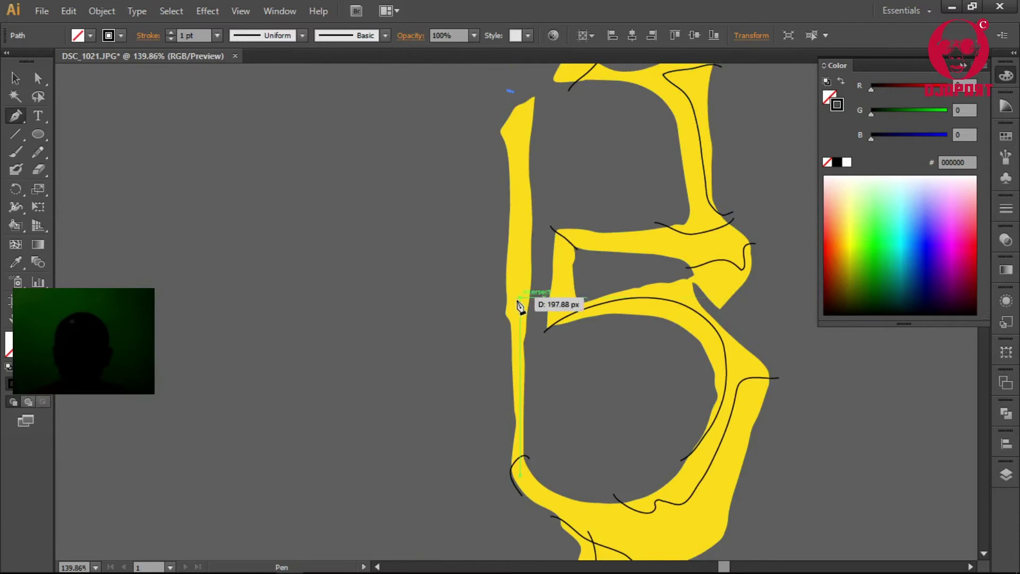
Draw a straight shadow line along the yellow copy's left bar.
{"action": "left_click", "coordinate": [521, 105]}
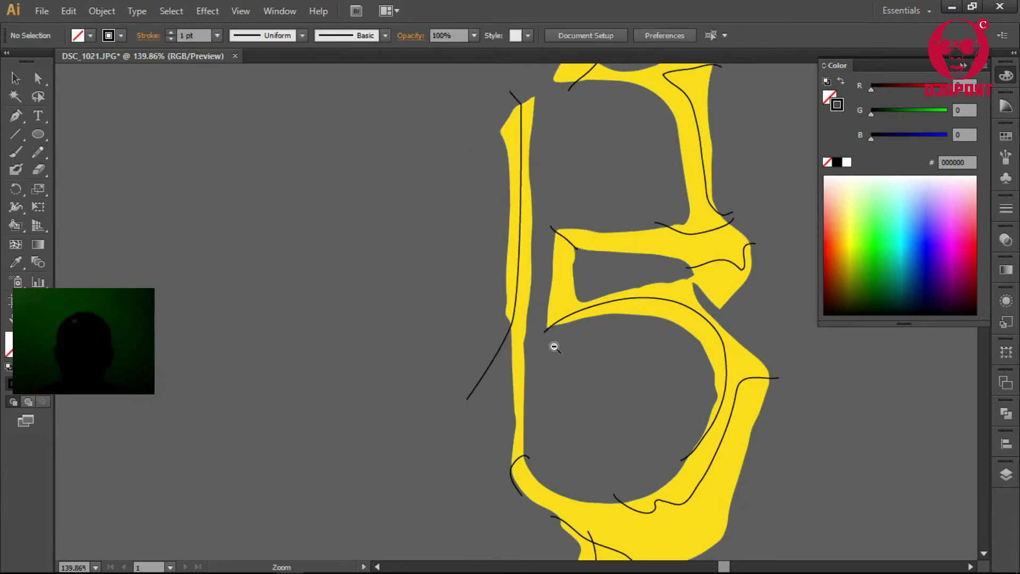
{"action": "key", "text": "ctrl+minus"}
{"action": "key", "text": "ctrl+minus"}
{"action": "key", "text": "ctrl+minus"}
{"action": "key", "text": "ctrl+a"}
{"action": "key", "text": "z"}
{"action": "left_click_drag", "start_coordinate": [475, 268], "coordinate": [589, 193]}
Draw shadow curves across the yellow squiggle's upper part, neck and lower curve.
{"action": "left_click_drag", "start_coordinate": [407, 408], "coordinate": [415, 404]}
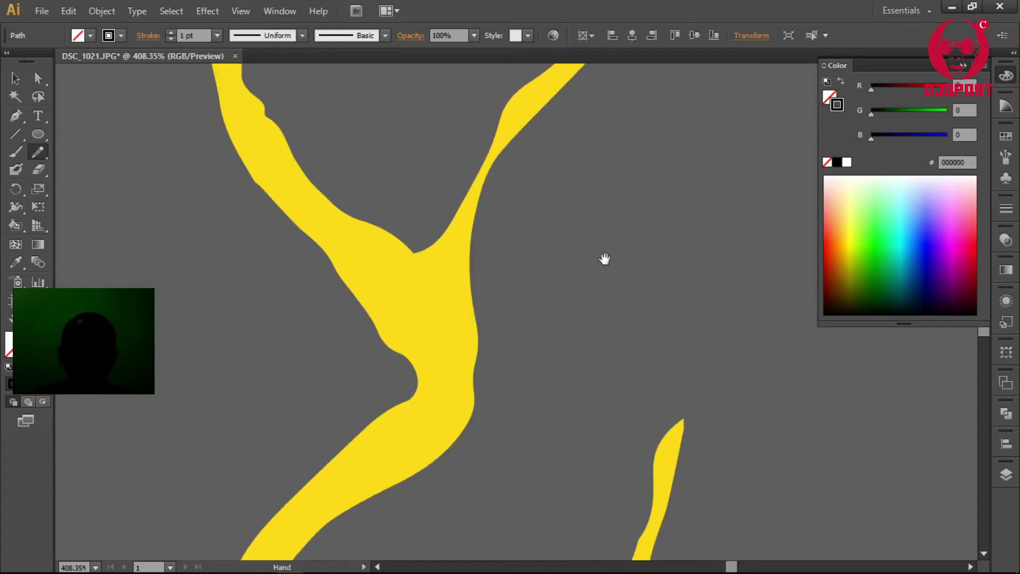
{"action": "scroll", "coordinate": [602, 257], "scroll_direction": "down", "scroll_amount": 10}
{"action": "scroll", "coordinate": [433, 255], "scroll_direction": "down", "scroll_amount": 5}
{"action": "left_click_drag", "start_coordinate": [444, 114], "coordinate": [490, 206]}
{"action": "scroll", "coordinate": [449, 274], "scroll_direction": "right", "scroll_amount": 3}
{"action": "mouse_move", "coordinate": [611, 262]}
{"action": "left_mouse_down"}
{"action": "mouse_move", "coordinate": [439, 376]}
{"action": "mouse_move", "coordinate": [489, 425]}
{"action": "left_mouse_up"}
{"action": "scroll", "coordinate": [444, 289], "scroll_direction": "down", "scroll_amount": 2}
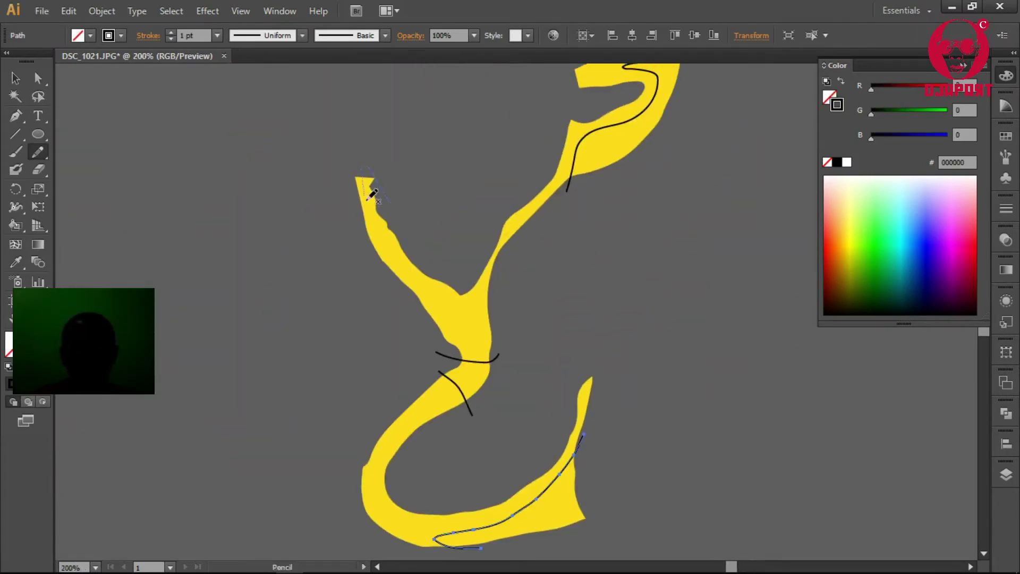
{"action": "scroll", "coordinate": [372, 276], "scroll_direction": "up", "scroll_amount": 5}
{"action": "scroll", "coordinate": [327, 196], "scroll_direction": "right", "scroll_amount": 5}
{"action": "scroll", "coordinate": [430, 228], "scroll_direction": "down", "scroll_amount": 3}
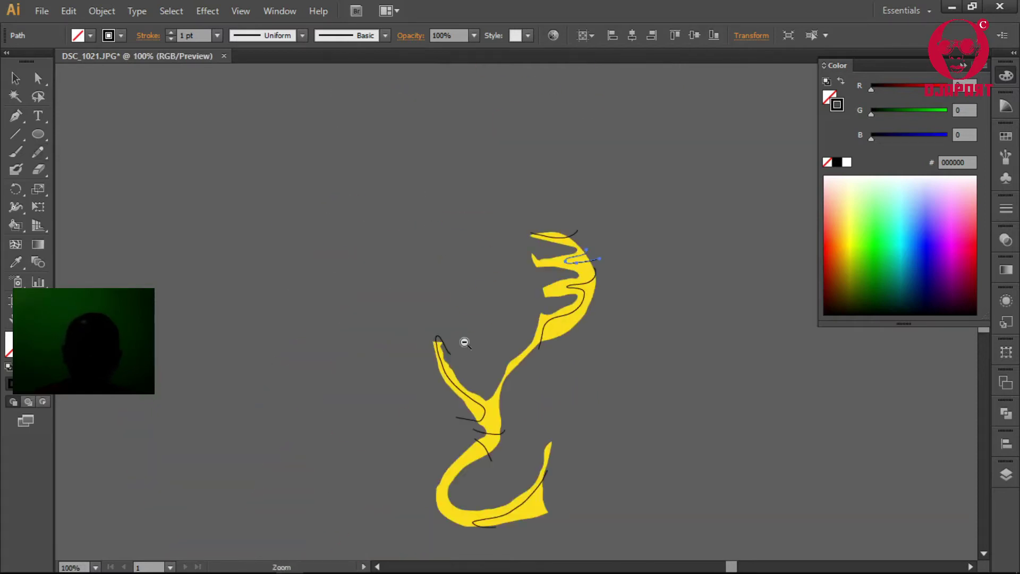
{"action": "scroll", "coordinate": [465, 340], "scroll_direction": "down", "scroll_amount": 3}
Live Paint the yellow copy's shadow regions light orange #FFA261, including the squiggle.
{"action": "key", "text": "ctrl+a"}
{"action": "left_click", "coordinate": [528, 302]}
{"action": "key", "text": "k"}
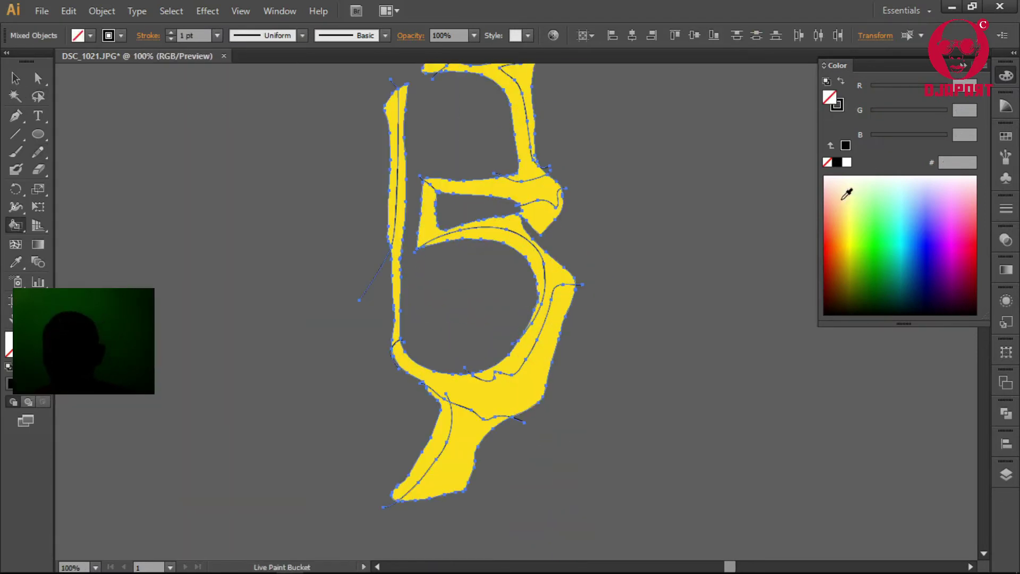
{"action": "left_click", "coordinate": [551, 317]}
{"action": "left_click", "coordinate": [468, 235]}
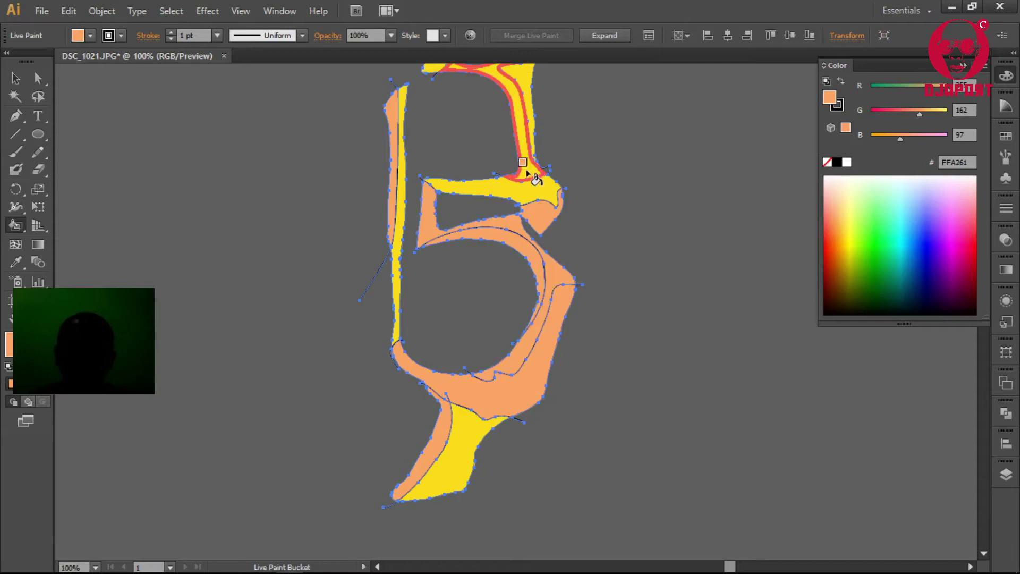
{"action": "scroll", "coordinate": [409, 174], "scroll_direction": "up", "scroll_amount": 3}
{"action": "left_click_drag", "start_coordinate": [410, 177], "coordinate": [510, 208]}
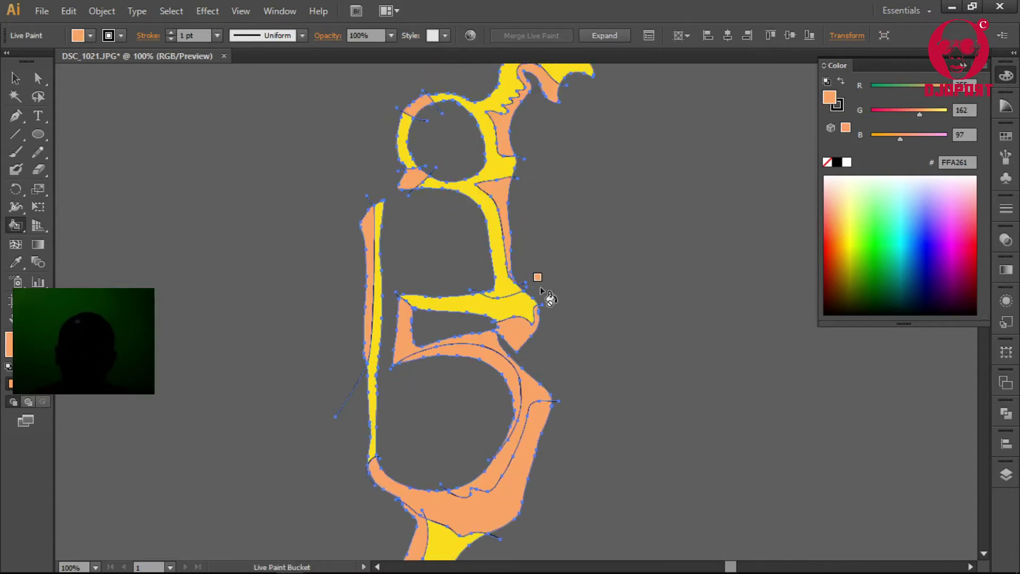
{"action": "scroll", "coordinate": [534, 208], "scroll_direction": "down", "scroll_amount": 3}
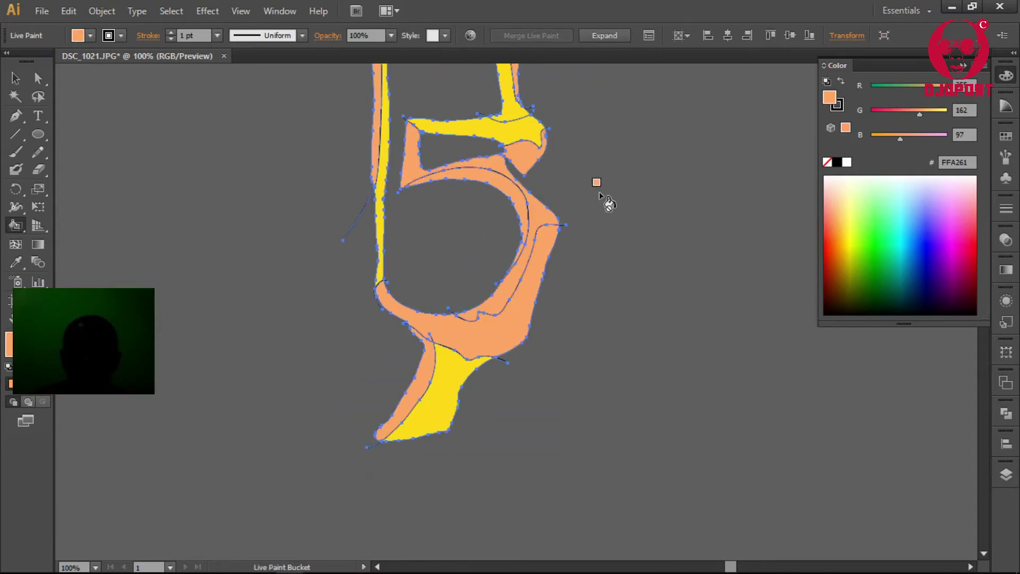
{"action": "scroll", "coordinate": [600, 196], "scroll_direction": "down", "scroll_amount": 2}
{"action": "scroll", "coordinate": [529, 341], "scroll_direction": "down", "scroll_amount": 5}
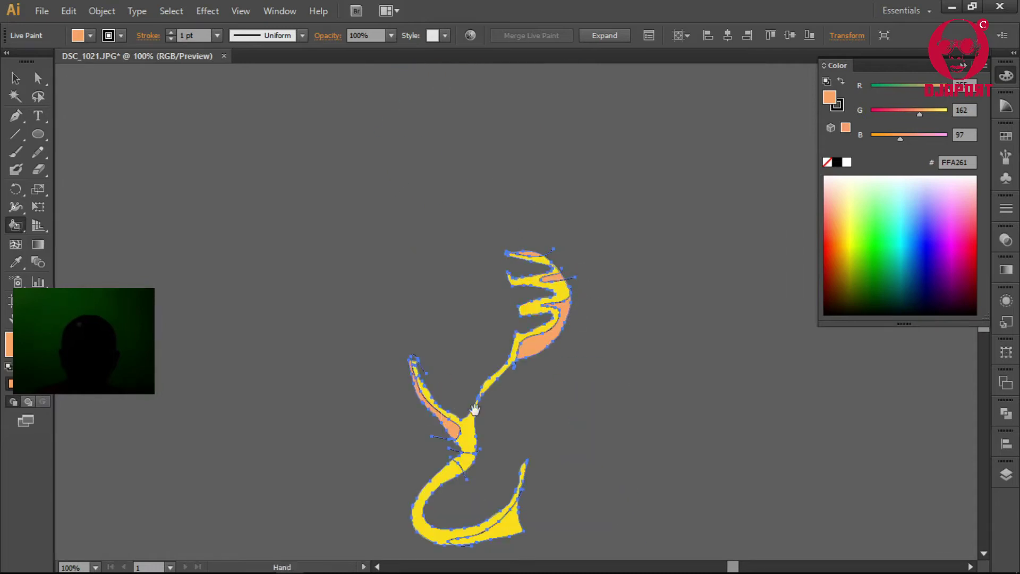
{"action": "left_click_drag", "start_coordinate": [474, 409], "coordinate": [506, 225]}
Select a yellow piece of the artwork and bring up the Select > Same options.
{"action": "left_click", "coordinate": [540, 314]}
{"action": "key", "text": "a"}
{"action": "left_click", "coordinate": [171, 11]}
{"action": "key", "text": "Escape"}
{"action": "left_click", "coordinate": [171, 11]}
Delete all yellow-filled shapes, leaving the orange shadow pieces, and zoom in on them.
{"action": "left_click", "coordinate": [400, 219]}
{"action": "key", "text": "Delete"}
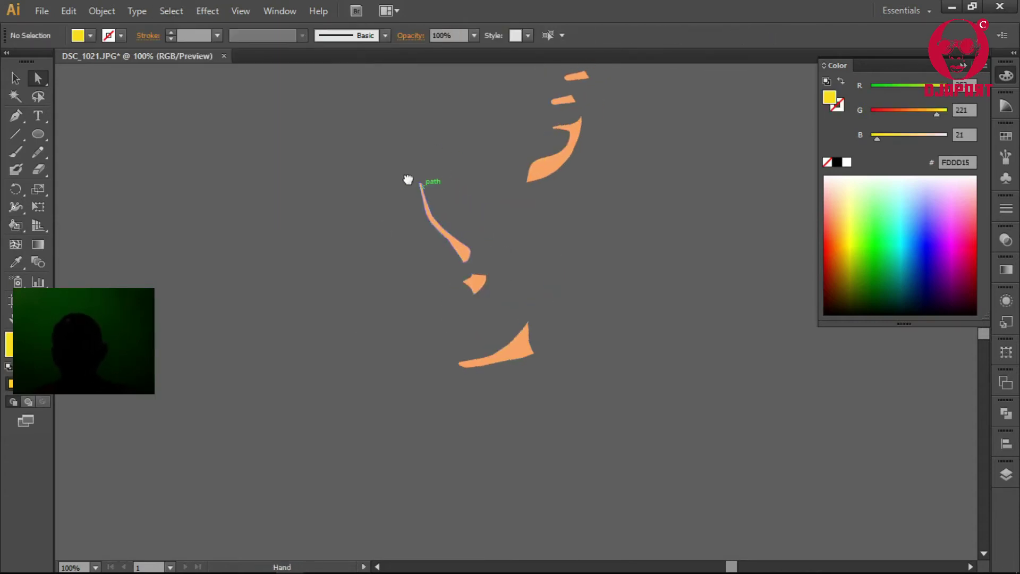
{"action": "left_click_drag", "start_coordinate": [408, 180], "coordinate": [341, 212]}
{"action": "left_click", "coordinate": [341, 212]}
{"action": "left_click", "coordinate": [446, 246]}
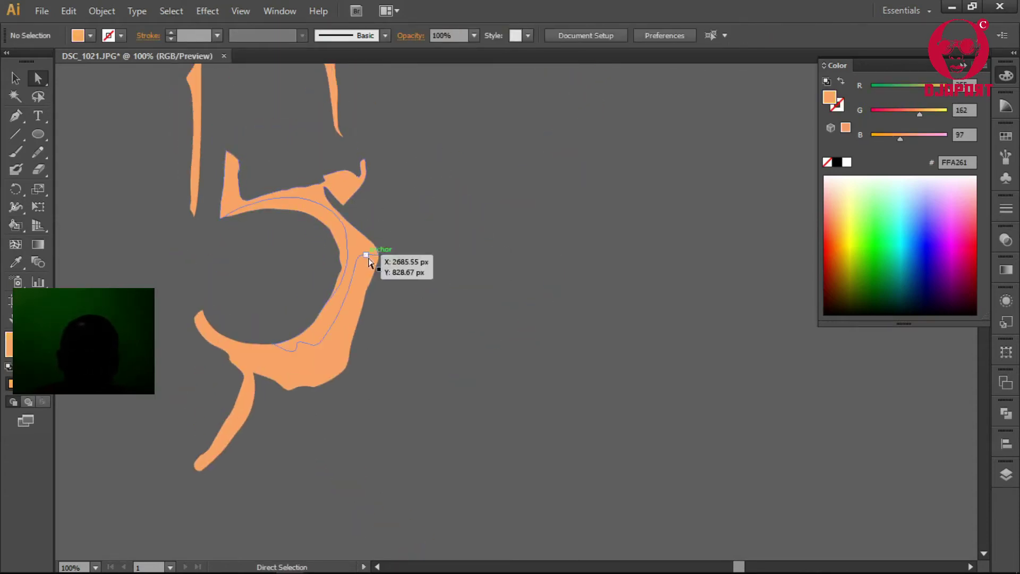
{"action": "left_click_drag", "start_coordinate": [233, 164], "coordinate": [422, 217]}
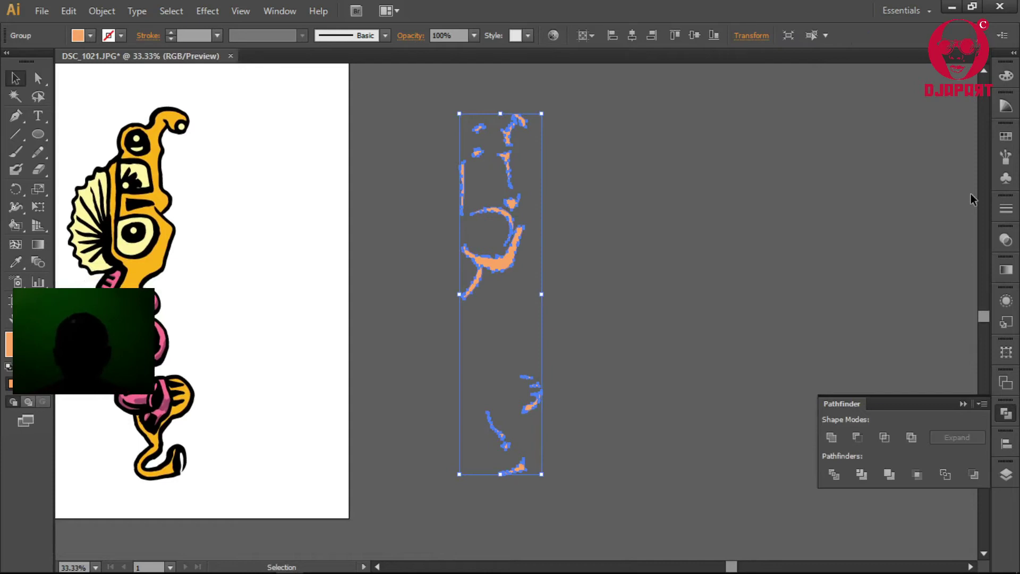
Give the shading 35% opacity and dark brown 514000 fill, positioned over the figure's head.
{"action": "left_click", "coordinate": [1005, 240]}
{"action": "left_click", "coordinate": [1006, 75]}
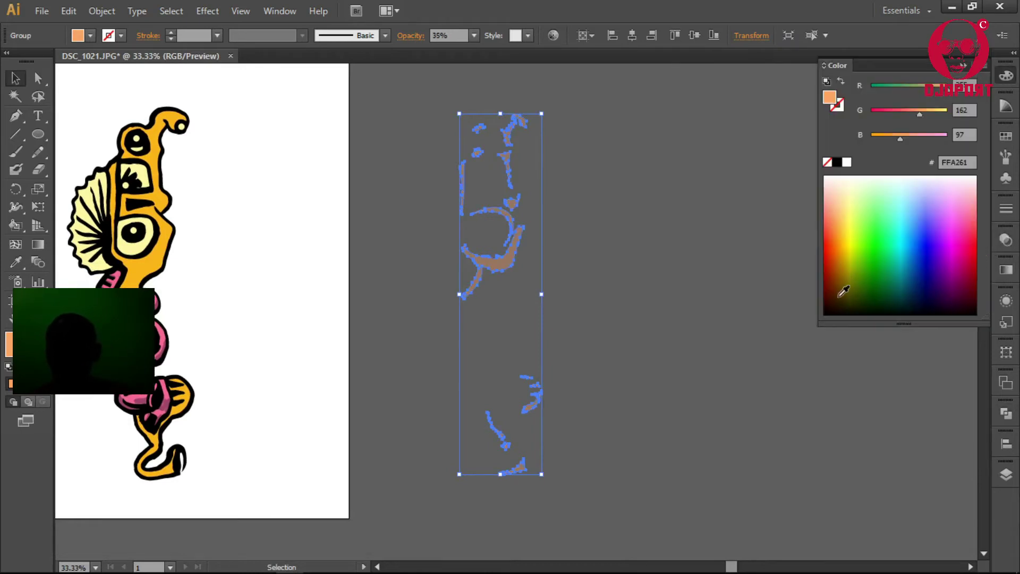
{"action": "left_click", "coordinate": [843, 291]}
{"action": "left_click_drag", "start_coordinate": [499, 265], "coordinate": [140, 263]}
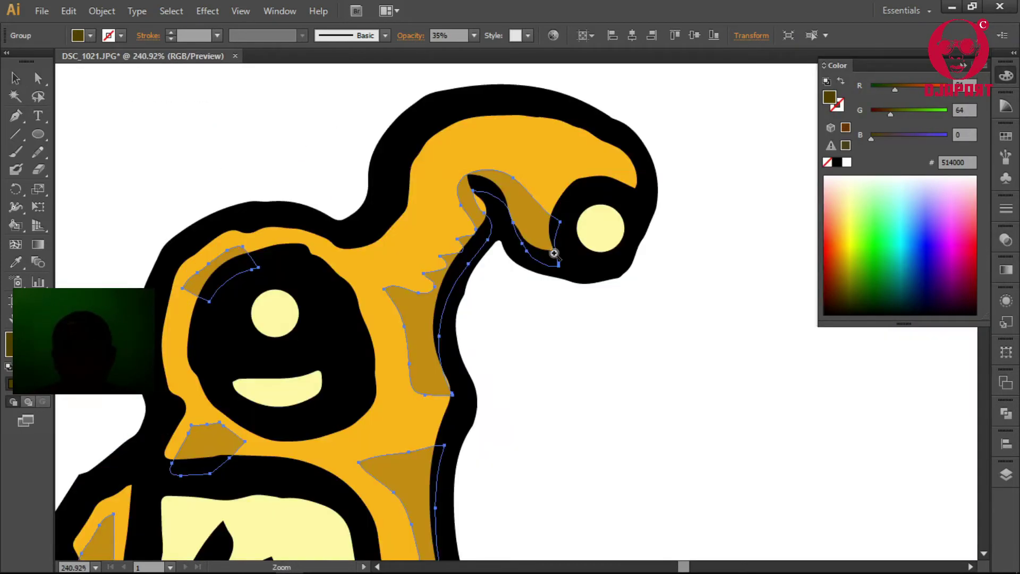
{"action": "left_click_drag", "start_coordinate": [542, 229], "coordinate": [538, 216]}
{"action": "key", "text": "ctrl+shift+a"}
{"action": "key", "text": "ctrl+0"}
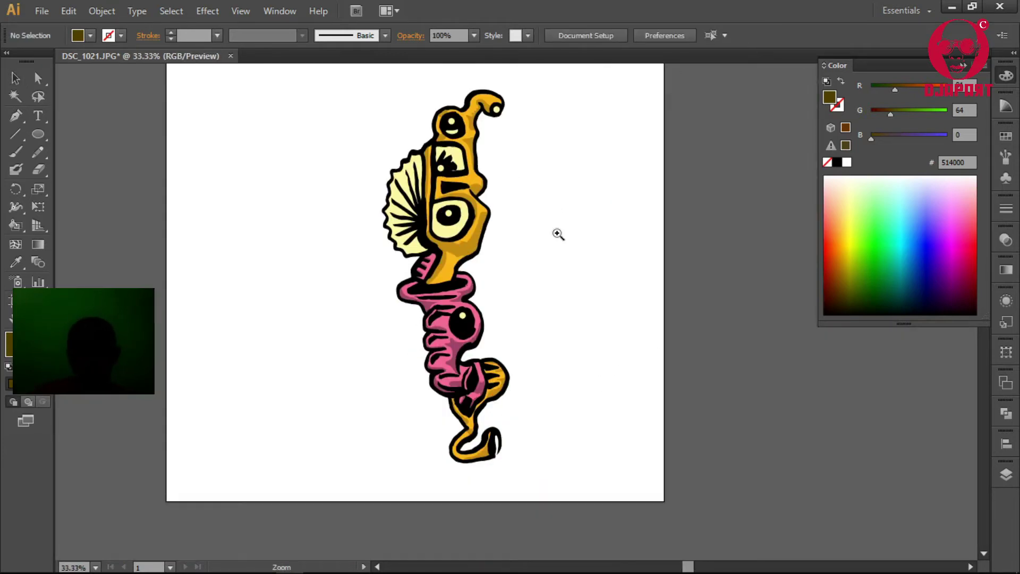
Paste a pink copy of the fan shape.
{"action": "left_click", "coordinate": [300, 135]}
{"action": "key", "text": "ctrl+v"}
{"action": "key", "text": "v"}
{"action": "left_click", "coordinate": [406, 245]}
{"action": "scroll", "coordinate": [528, 372], "scroll_direction": "up", "scroll_amount": 1}
Pencil three dividing lines across the pink fan and select the fan with its lines.
{"action": "key", "text": "n"}
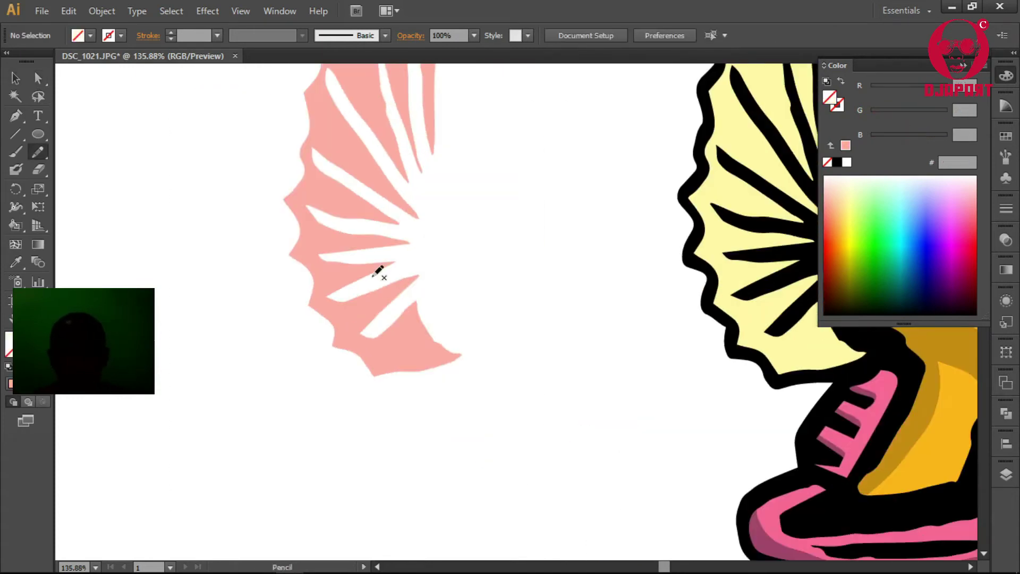
{"action": "left_click_drag", "start_coordinate": [408, 351], "coordinate": [360, 384]}
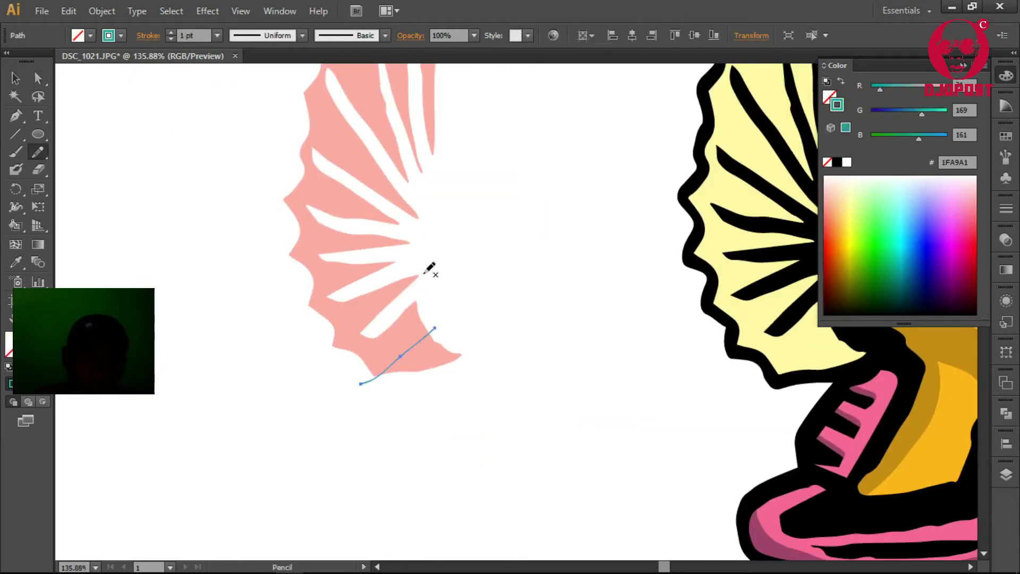
{"action": "left_click_drag", "start_coordinate": [375, 278], "coordinate": [421, 341]}
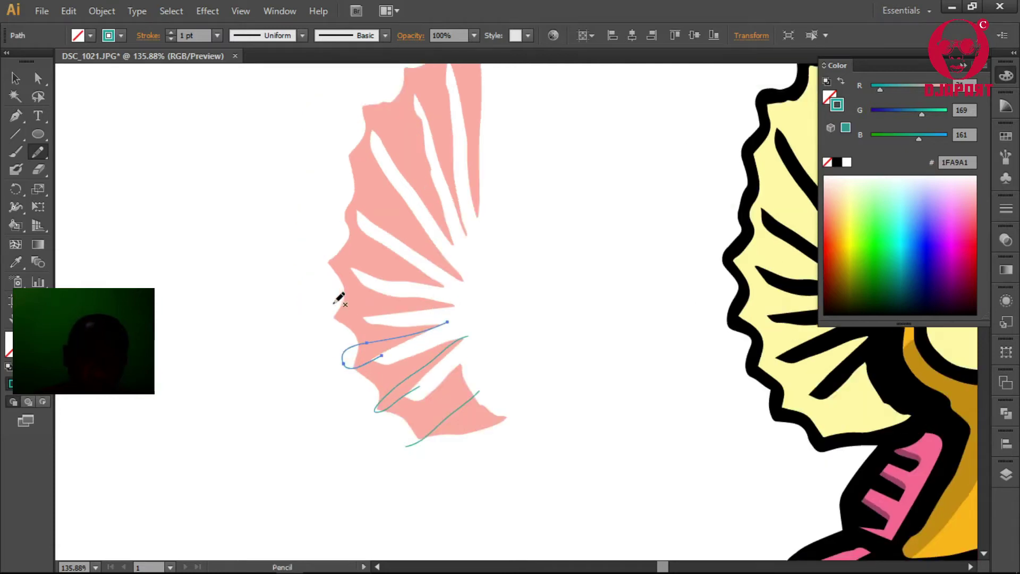
{"action": "left_click_drag", "start_coordinate": [378, 245], "coordinate": [414, 331]}
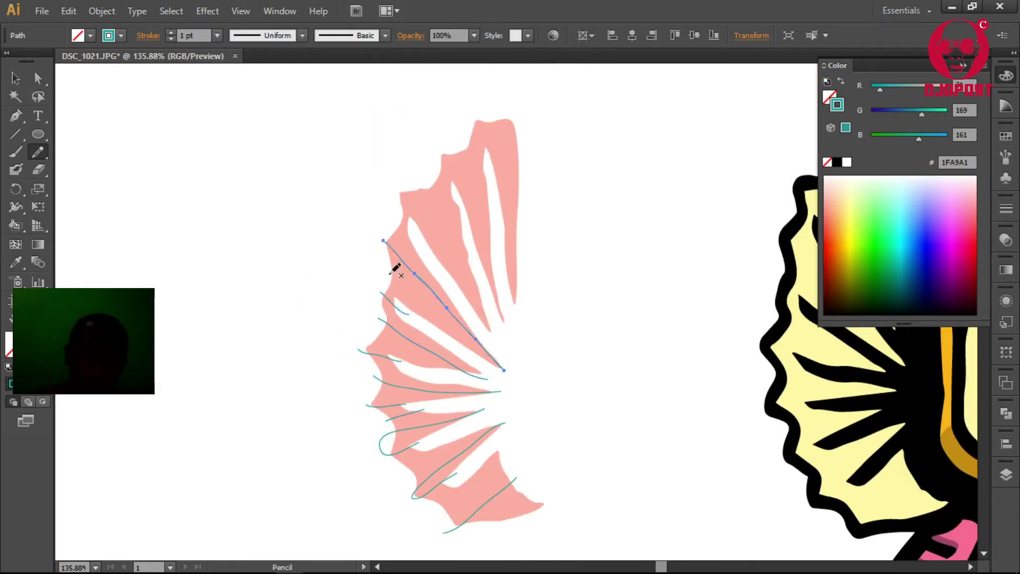
{"action": "left_click_drag", "start_coordinate": [439, 150], "coordinate": [460, 210]}
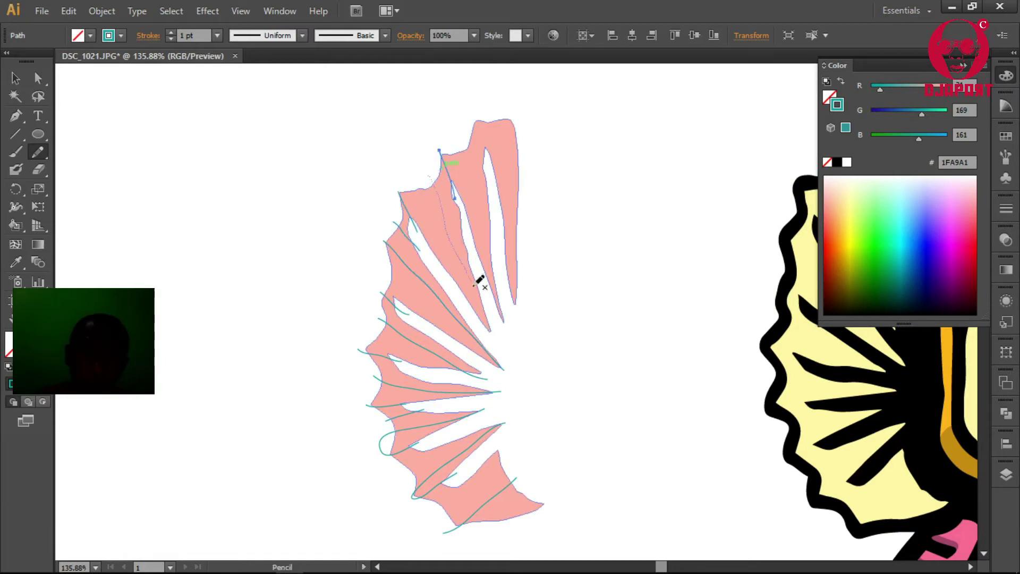
{"action": "key", "text": "v"}
{"action": "left_click_drag", "start_coordinate": [336, 110], "coordinate": [542, 430]}
Live Paint three alternating fan sections teal and delete the remaining pink sections.
{"action": "key", "text": "k"}
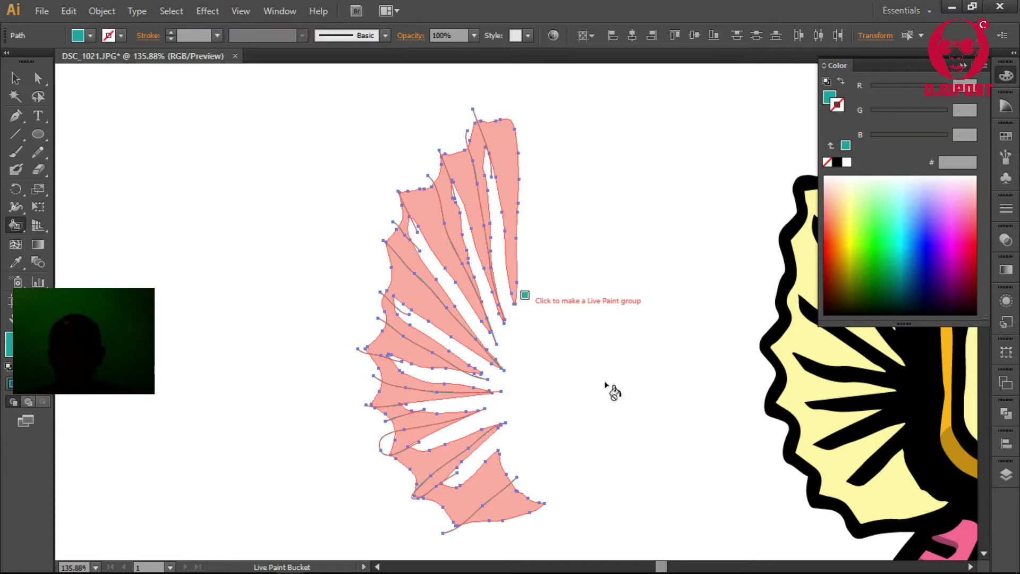
{"action": "left_click", "coordinate": [510, 502]}
{"action": "left_click_drag", "start_coordinate": [390, 370], "coordinate": [401, 255]}
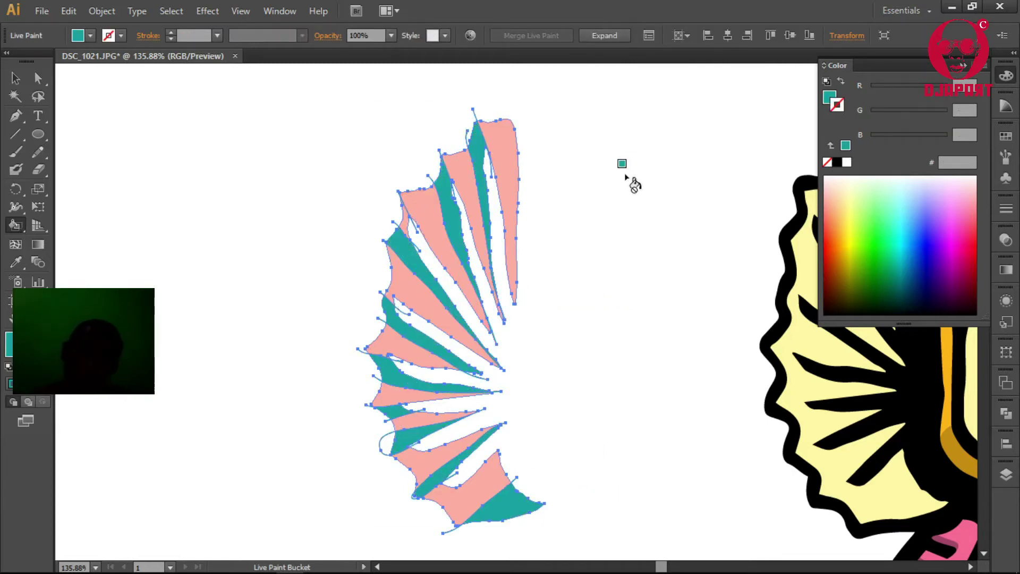
{"action": "key", "text": "a"}
{"action": "left_click", "coordinate": [620, 282]}
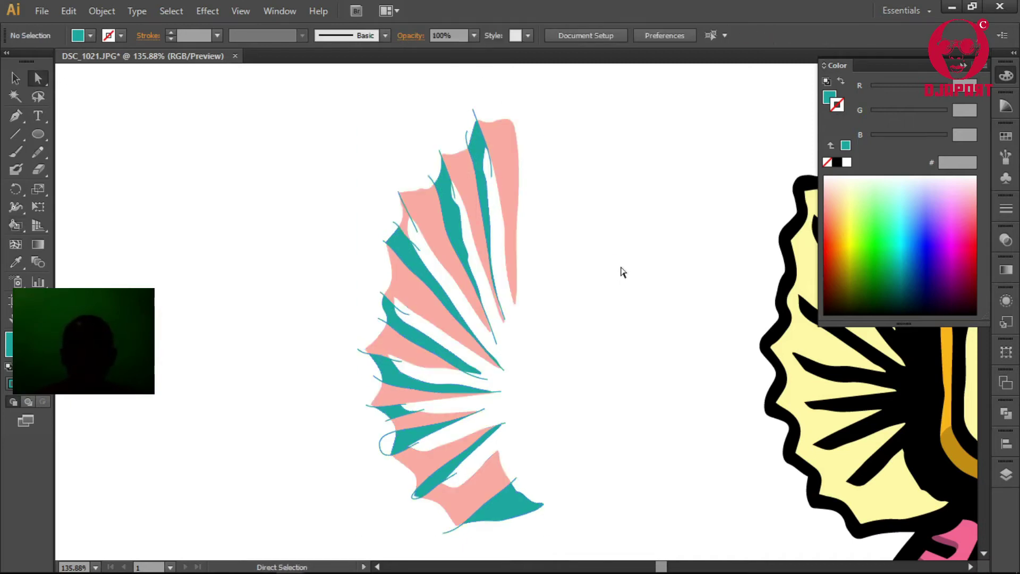
{"action": "left_click", "coordinate": [171, 11]}
{"action": "left_click", "coordinate": [434, 255]}
{"action": "left_click", "coordinate": [179, 13]}
{"action": "left_click", "coordinate": [425, 218]}
{"action": "key", "text": "Delete"}
Set the teal stripes to 35% opacity and align them onto the figure's fan ribs.
{"action": "key", "text": "ctrl+0"}
{"action": "key", "text": "v"}
{"action": "key", "text": "ctrl+a"}
{"action": "left_click", "coordinate": [1005, 413]}
{"action": "left_click", "coordinate": [1006, 240]}
{"action": "type", "text": "35"}
{"action": "key", "text": "Return"}
{"action": "left_click_drag", "start_coordinate": [680, 256], "coordinate": [569, 268]}
{"action": "left_click_drag", "start_coordinate": [453, 308], "coordinate": [656, 316]}
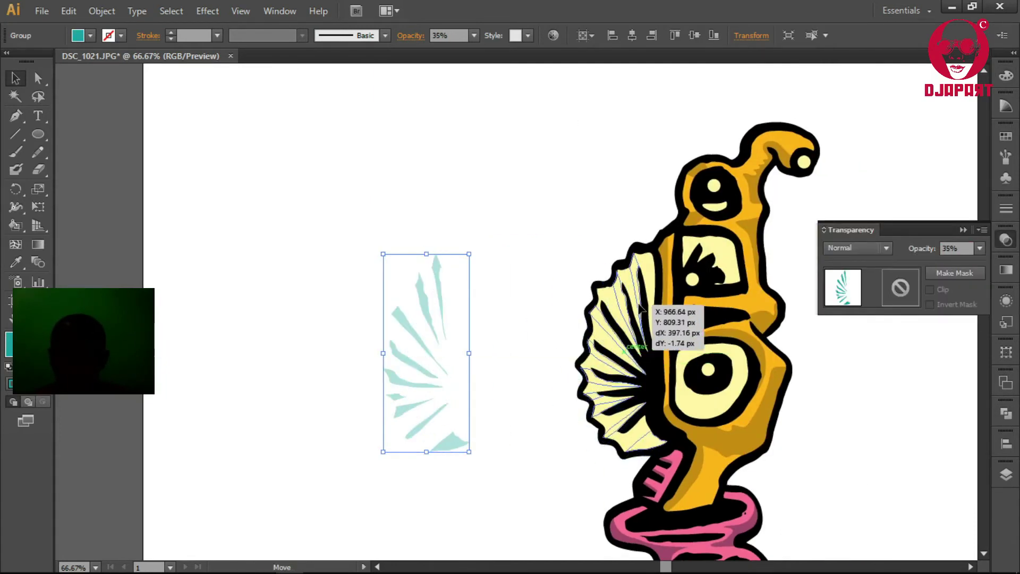
{"action": "left_click_drag", "start_coordinate": [558, 236], "coordinate": [556, 236]}
Recolor the stripes salmon pink via eyedropper and Color panel, keeping 35% opacity.
{"action": "key", "text": "i"}
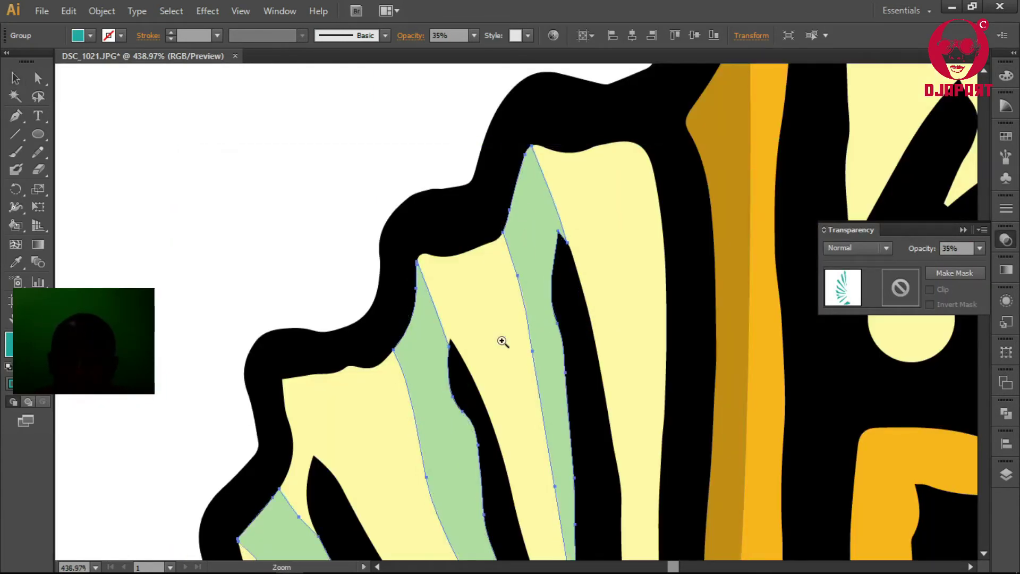
{"action": "left_click", "coordinate": [501, 342]}
{"action": "left_click", "coordinate": [1006, 75]}
{"action": "left_click", "coordinate": [911, 113]}
{"action": "left_click", "coordinate": [1005, 241]}
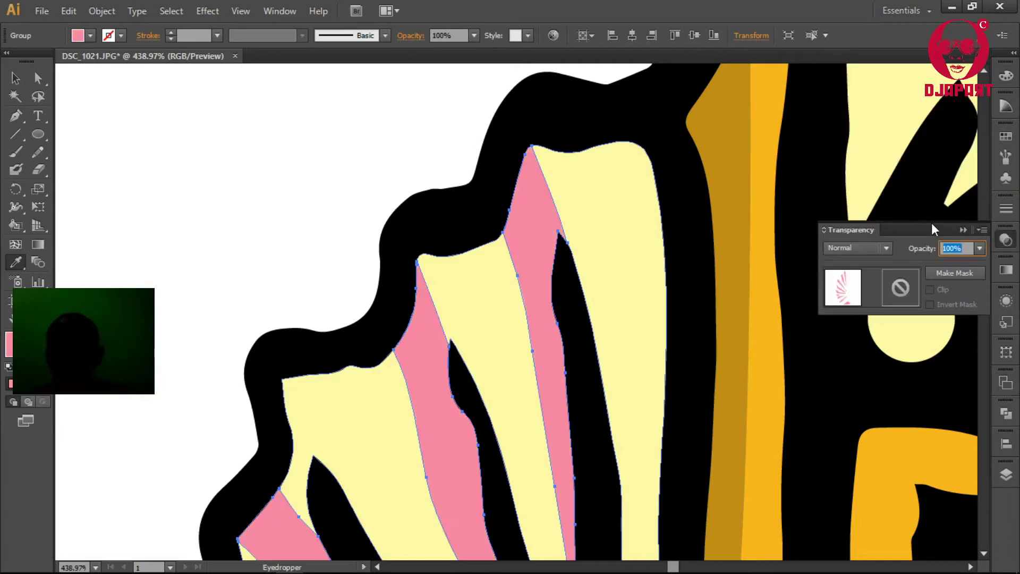
{"action": "left_click", "coordinate": [951, 248]}
{"action": "type", "text": "35"}
{"action": "key", "text": "Return"}
{"action": "key", "text": "ctrl+shift+a"}
Zoom in on the fan area and check the stripes group's placement.
{"action": "key", "text": "ctrl+minus"}
{"action": "key", "text": "ctrl+minus"}
{"action": "key", "text": "ctrl+minus"}
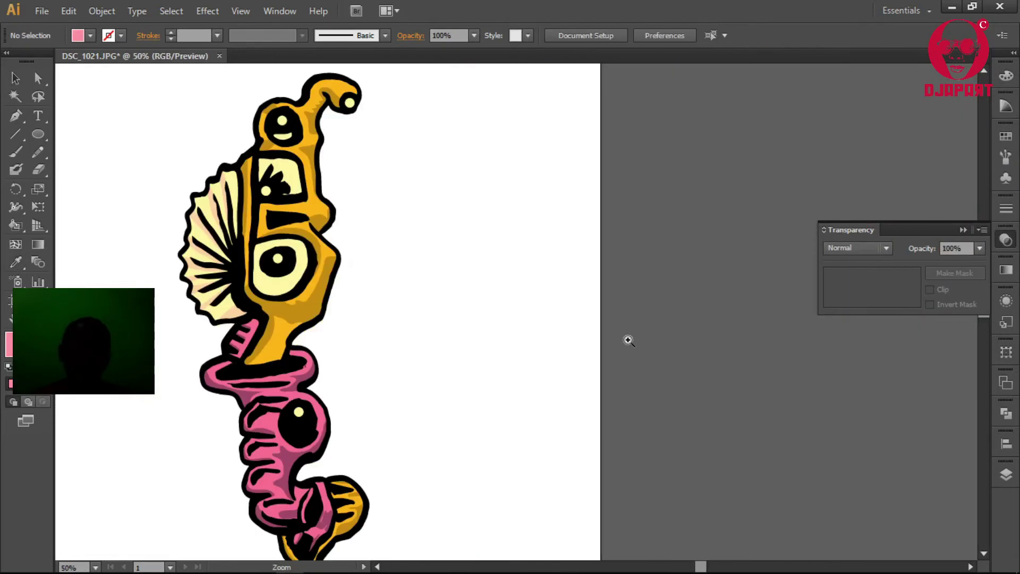
{"action": "left_click_drag", "start_coordinate": [122, 186], "coordinate": [330, 303]}
{"action": "left_click", "coordinate": [438, 279]}
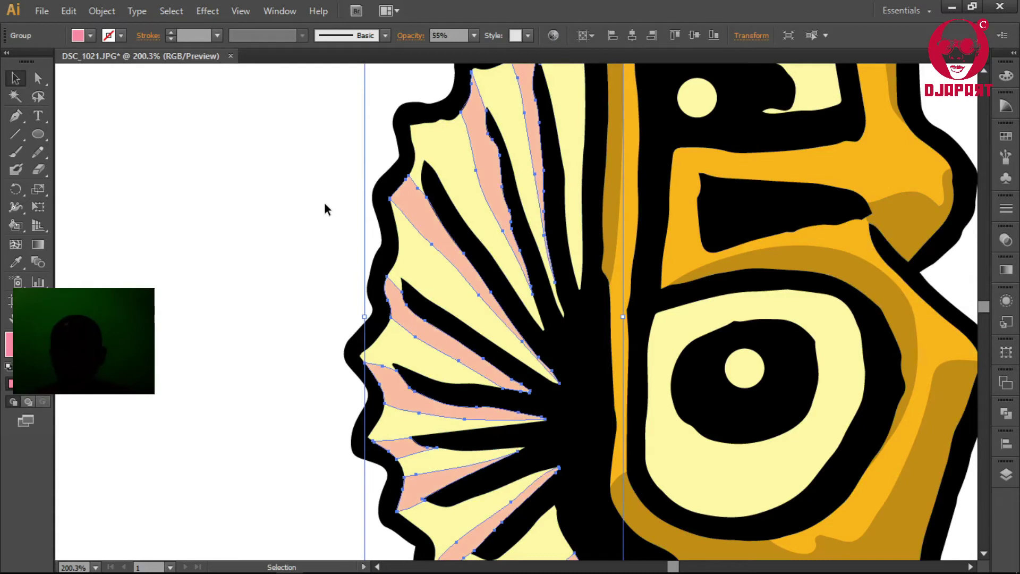
{"action": "key", "text": "p"}
{"action": "left_click", "coordinate": [235, 230]}
Draw a thin lens shape with the Pen and save it as Art Brush 1.
{"action": "left_click", "coordinate": [302, 230]}
{"action": "left_click_drag", "start_coordinate": [235, 230], "coordinate": [261, 242]}
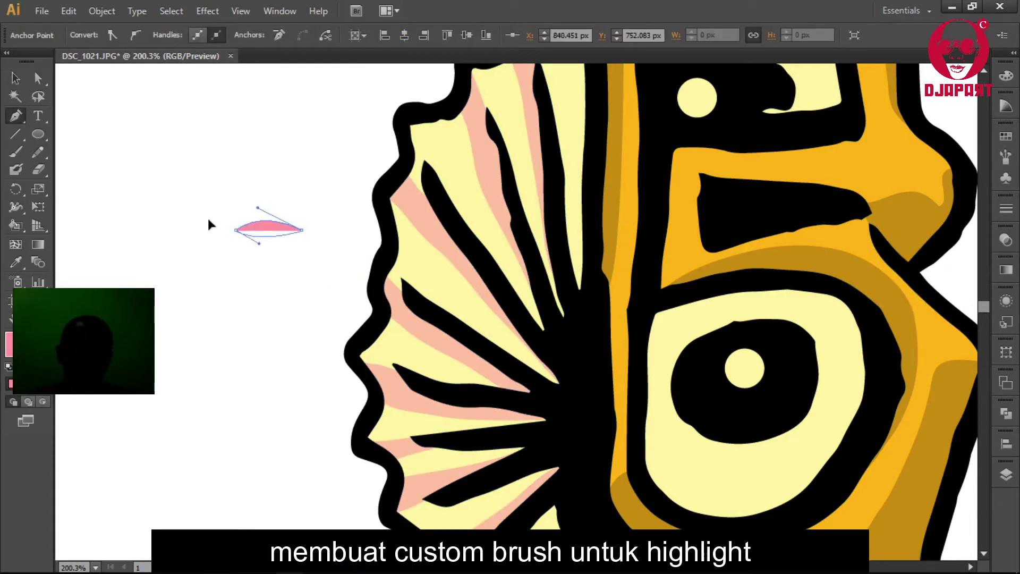
{"action": "left_click", "coordinate": [1006, 157]}
{"action": "left_click", "coordinate": [945, 210]}
{"action": "left_click", "coordinate": [366, 353]}
{"action": "left_click", "coordinate": [432, 419]}
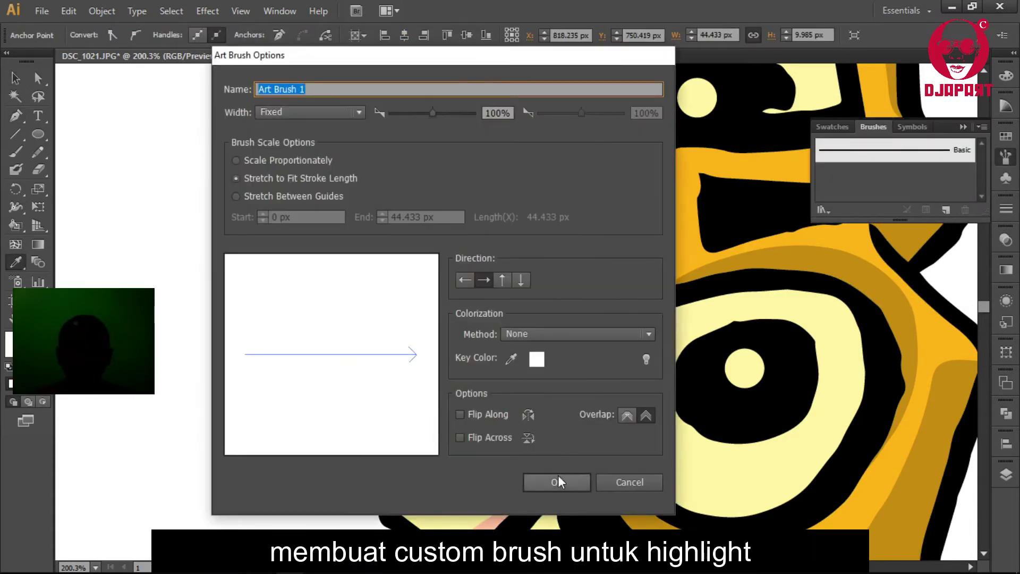
{"action": "left_click", "coordinate": [558, 482]}
Deselect the lens shape, close the Brushes panel and show the Layers panel.
{"action": "key", "text": "b"}
{"action": "left_click_drag", "start_coordinate": [672, 275], "coordinate": [527, 302]}
{"action": "key", "text": "ctrl+shift+a"}
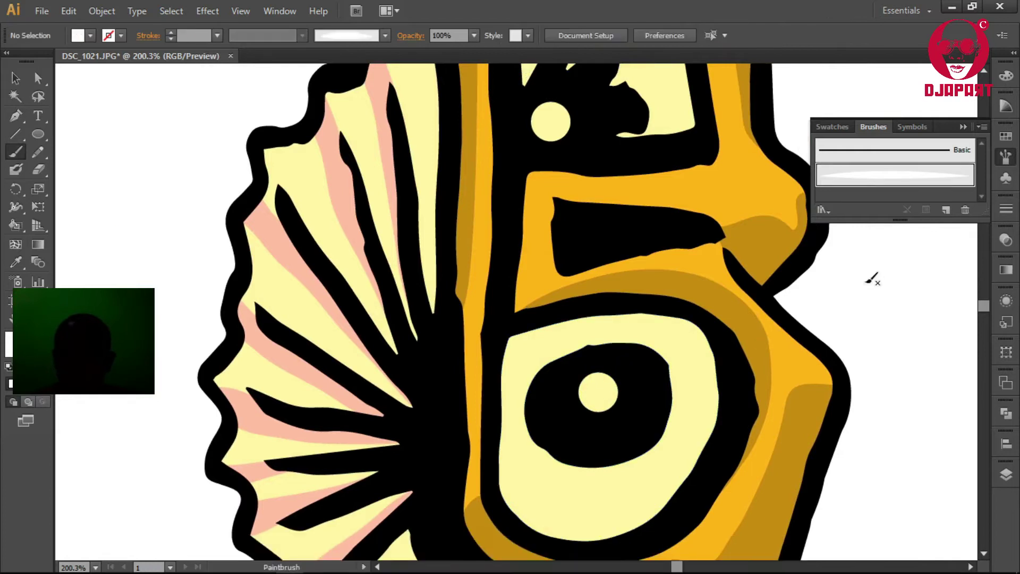
{"action": "left_click", "coordinate": [1006, 473]}
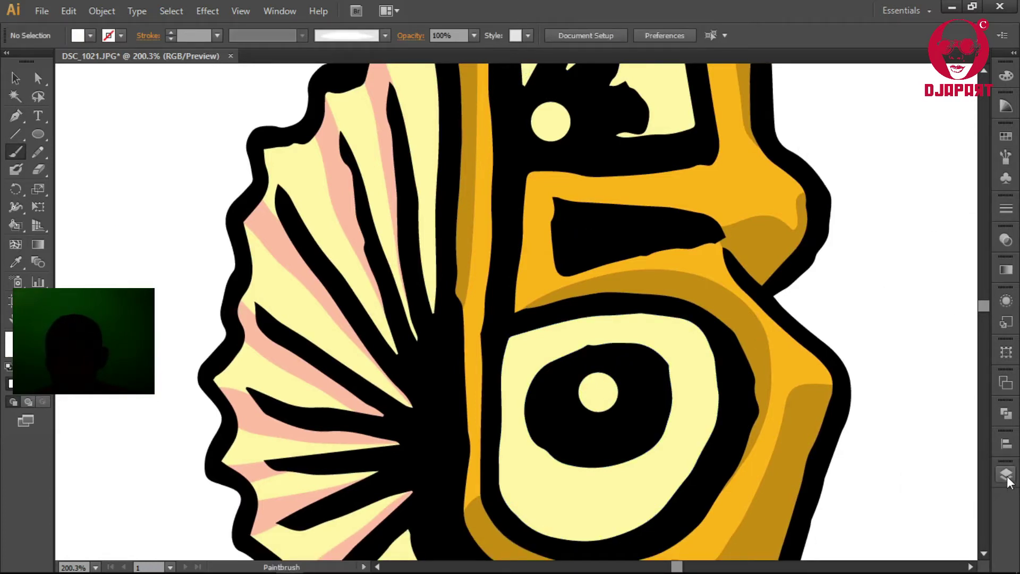
{"action": "left_click", "coordinate": [1008, 479]}
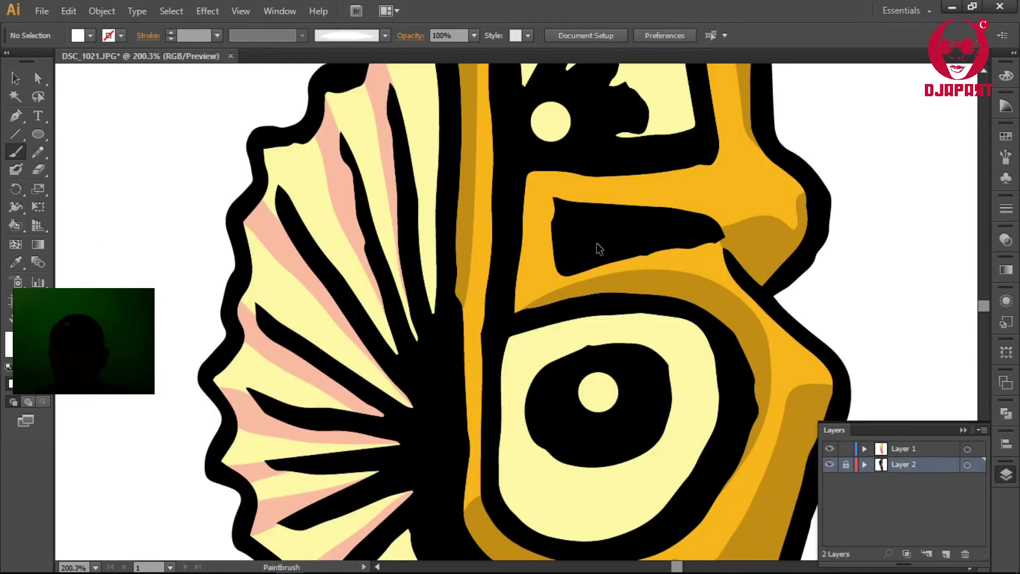
On Layer 1, paint a white highlight stroke along the ornament's mouth.
{"action": "left_click", "coordinate": [924, 448]}
{"action": "left_click_drag", "start_coordinate": [578, 235], "coordinate": [672, 230]}
{"action": "scroll", "coordinate": [537, 187], "scroll_direction": "up", "scroll_amount": 3}
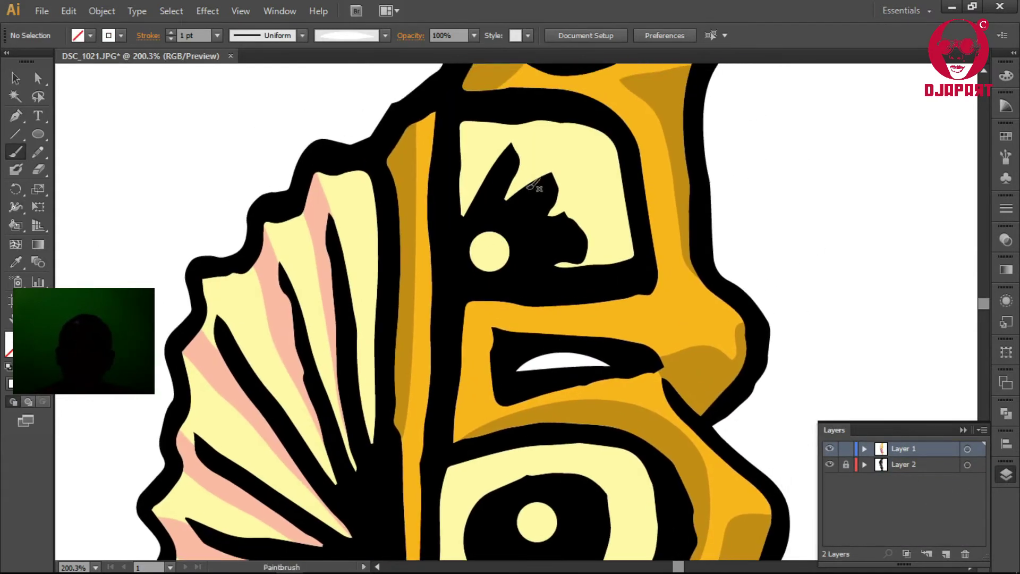
{"action": "left_click_drag", "start_coordinate": [502, 159], "coordinate": [478, 229]}
{"action": "scroll", "coordinate": [479, 341], "scroll_direction": "down", "scroll_amount": 5}
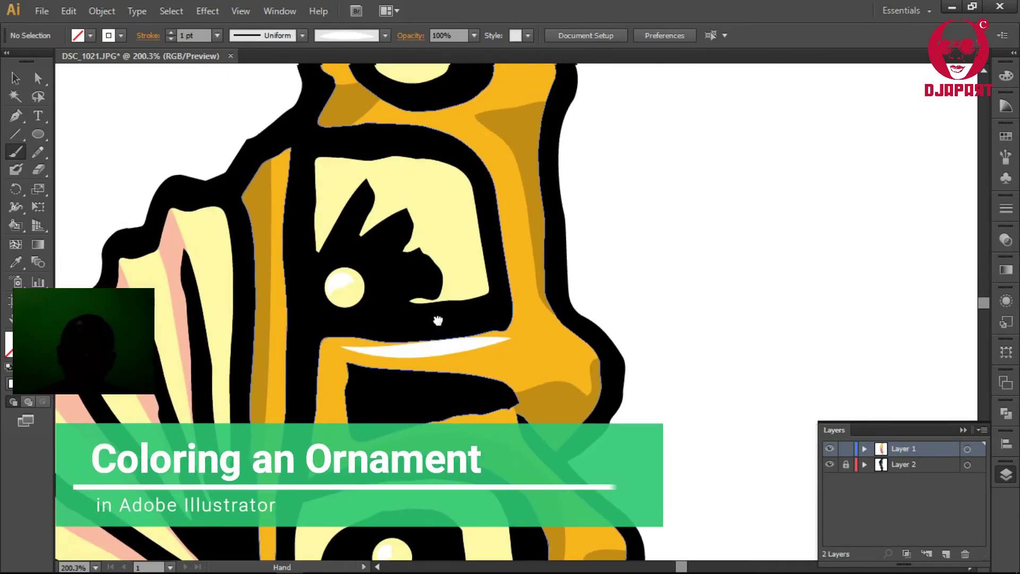
{"action": "scroll", "coordinate": [680, 199], "scroll_direction": "up", "scroll_amount": 5}
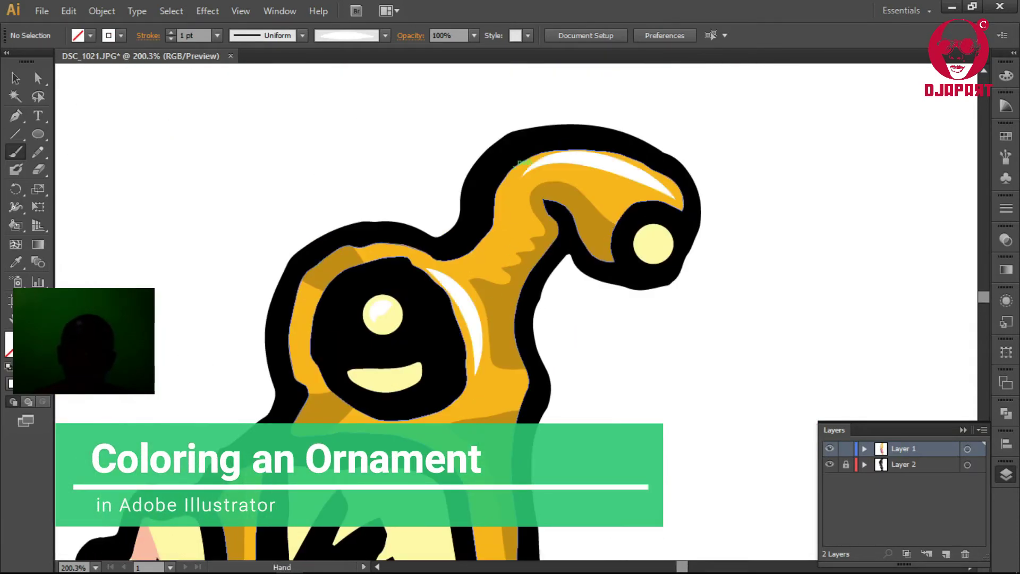
{"action": "scroll", "coordinate": [553, 296], "scroll_direction": "down", "scroll_amount": 3}
{"action": "scroll", "coordinate": [536, 290], "scroll_direction": "down", "scroll_amount": 2}
Paint a white highlight along the inner pink edge near the lower eye.
{"action": "left_click_drag", "start_coordinate": [484, 393], "coordinate": [512, 233]}
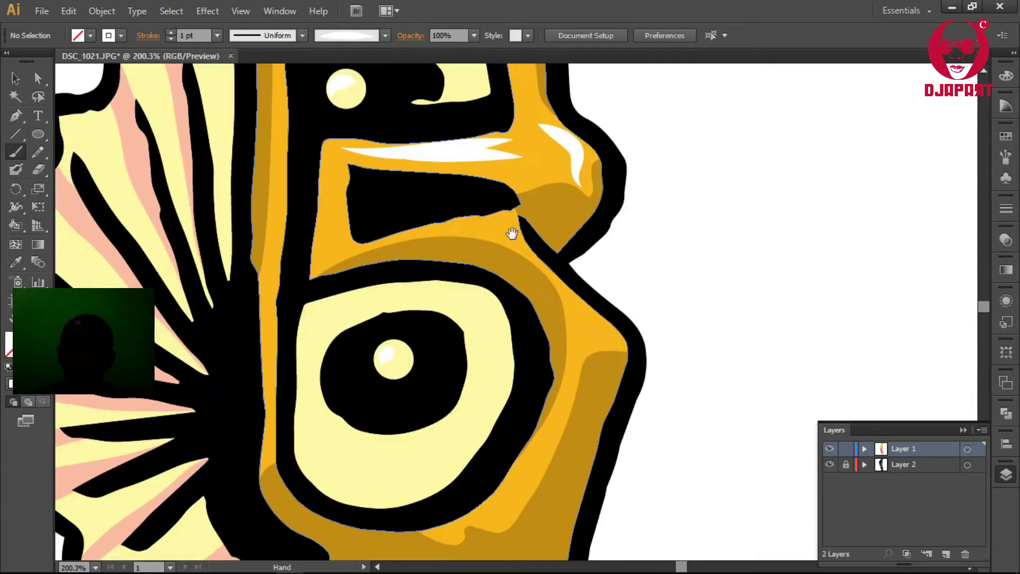
{"action": "scroll", "coordinate": [402, 239], "scroll_direction": "down", "scroll_amount": 3}
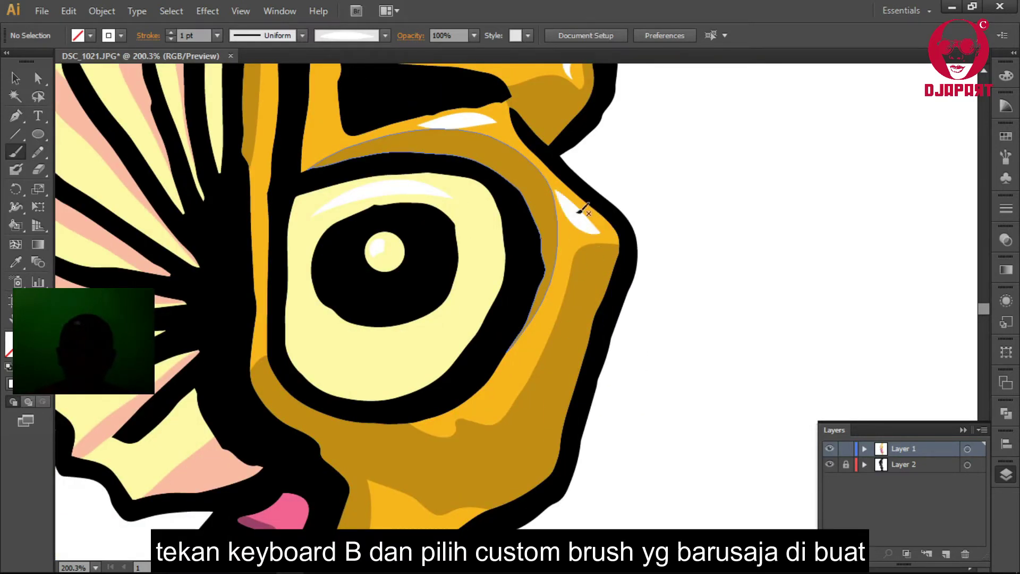
{"action": "scroll", "coordinate": [552, 344], "scroll_direction": "down", "scroll_amount": 3}
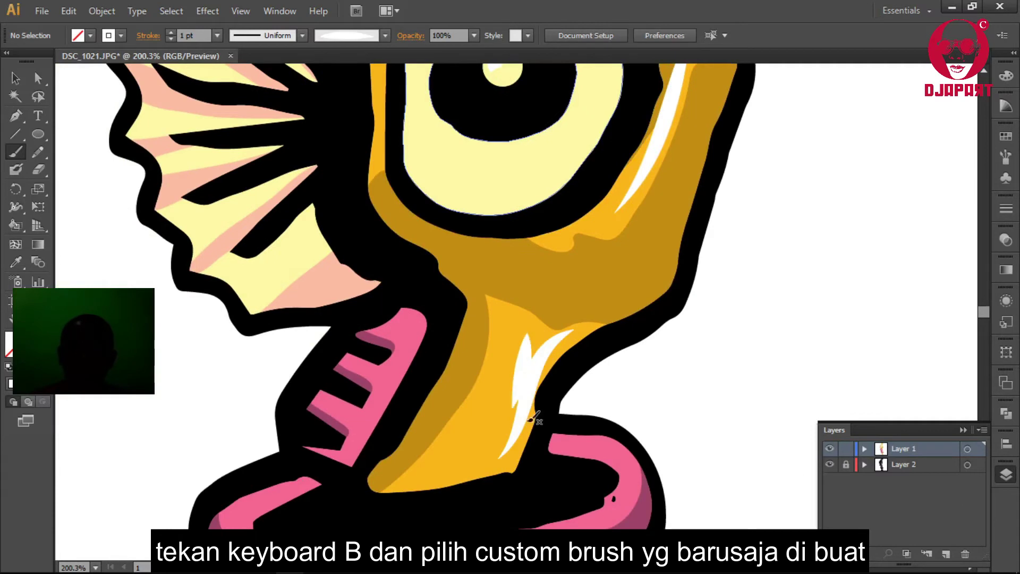
{"action": "scroll", "coordinate": [649, 276], "scroll_direction": "down", "scroll_amount": 3}
{"action": "scroll", "coordinate": [584, 322], "scroll_direction": "down", "scroll_amount": 3}
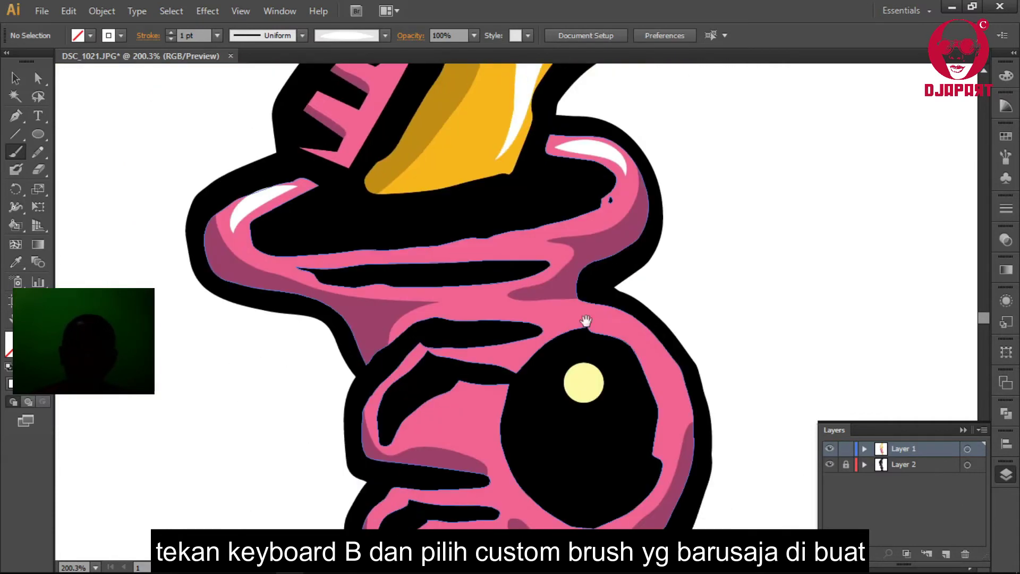
{"action": "scroll", "coordinate": [603, 242], "scroll_direction": "down", "scroll_amount": 3}
{"action": "scroll", "coordinate": [595, 308], "scroll_direction": "down", "scroll_amount": 3}
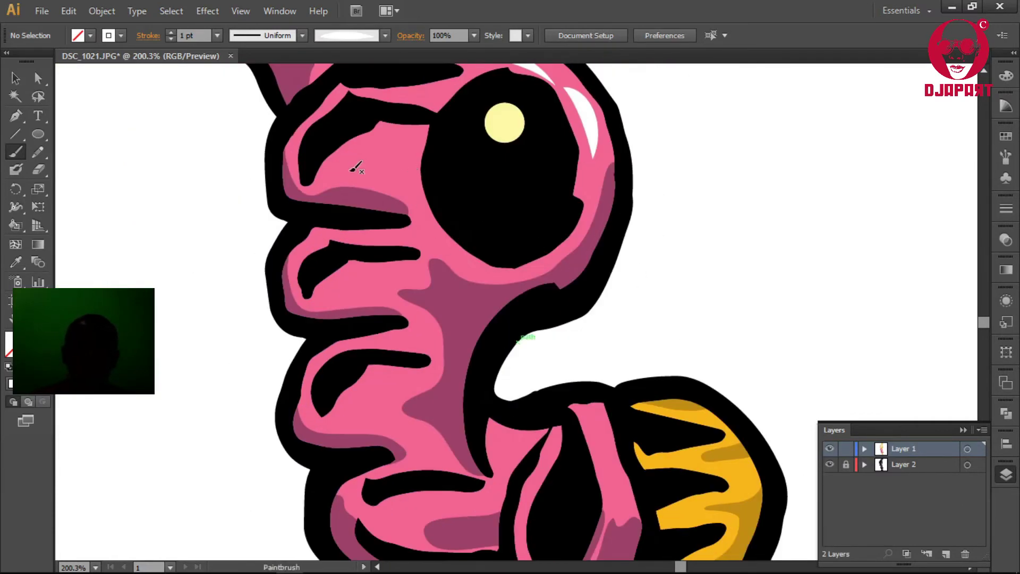
{"action": "left_click_drag", "start_coordinate": [407, 137], "coordinate": [419, 207]}
{"action": "scroll", "coordinate": [437, 372], "scroll_direction": "down", "scroll_amount": 3}
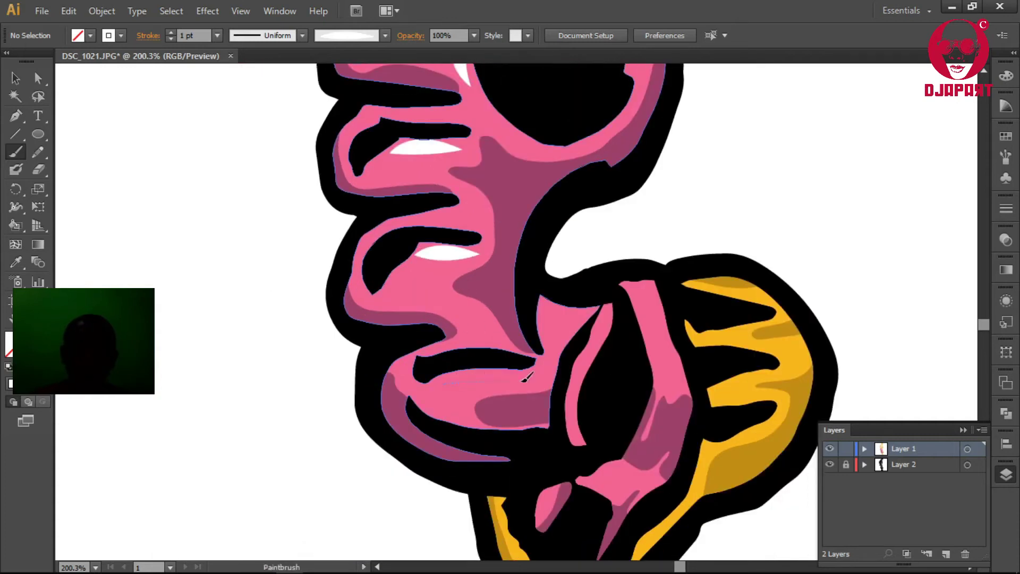
{"action": "scroll", "coordinate": [437, 372], "scroll_direction": "down", "scroll_amount": 3}
{"action": "left_click_drag", "start_coordinate": [420, 142], "coordinate": [391, 282]}
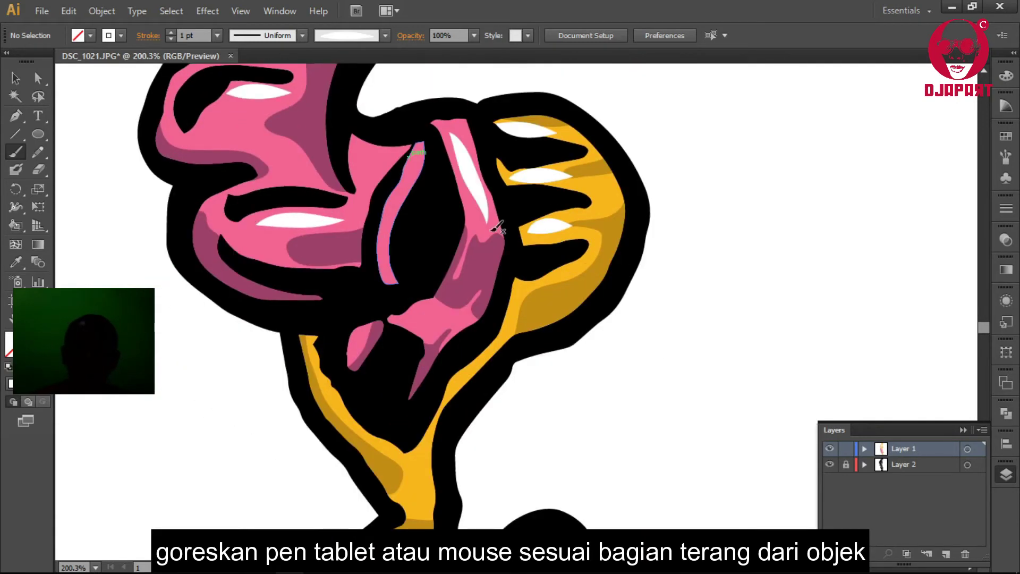
Try a highlight on the yellow head and fin, undoing the stray stroke.
{"action": "scroll", "coordinate": [425, 276], "scroll_direction": "down", "scroll_amount": 3}
{"action": "scroll", "coordinate": [462, 295], "scroll_direction": "down", "scroll_amount": 3}
{"action": "scroll", "coordinate": [452, 335], "scroll_direction": "down", "scroll_amount": 3}
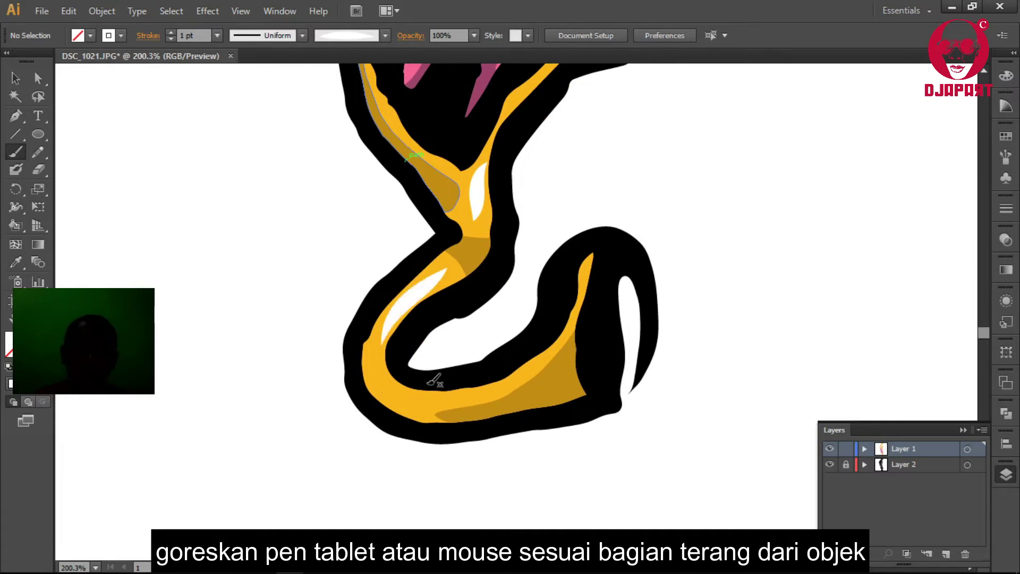
{"action": "scroll", "coordinate": [637, 303], "scroll_direction": "up", "scroll_amount": 5}
{"action": "scroll", "coordinate": [609, 308], "scroll_direction": "up", "scroll_amount": 5}
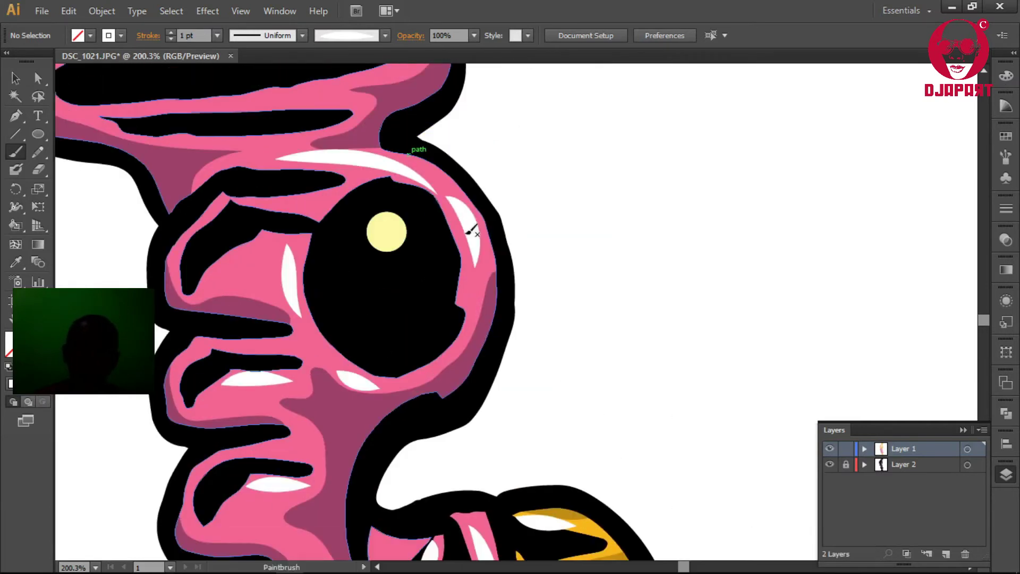
{"action": "scroll", "coordinate": [472, 228], "scroll_direction": "up", "scroll_amount": 3}
{"action": "scroll", "coordinate": [399, 239], "scroll_direction": "up", "scroll_amount": 5}
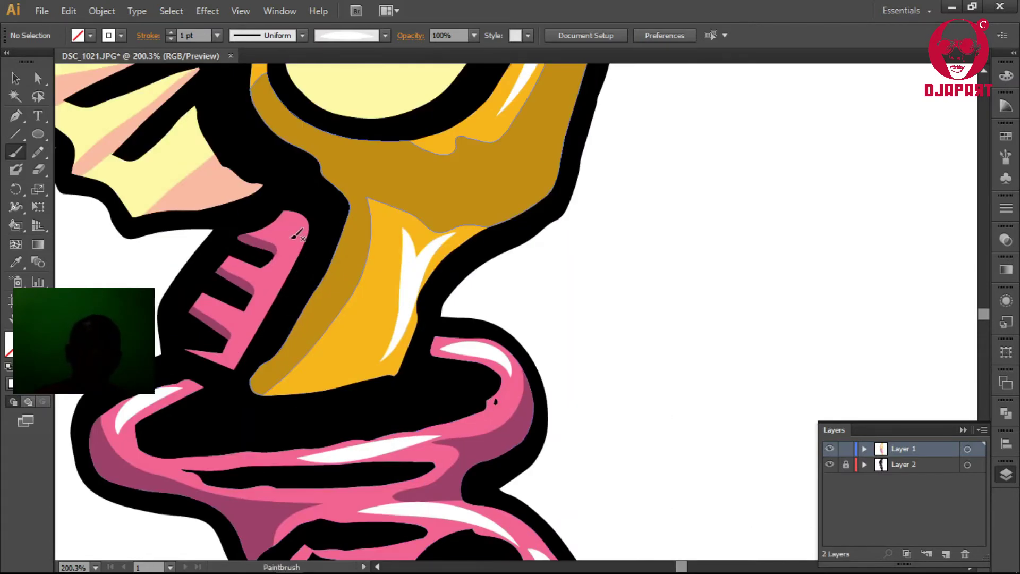
{"action": "mouse_move", "coordinate": [325, 289]}
{"action": "left_mouse_down"}
{"action": "mouse_move", "coordinate": [302, 432]}
{"action": "mouse_move", "coordinate": [190, 571]}
{"action": "left_mouse_up"}
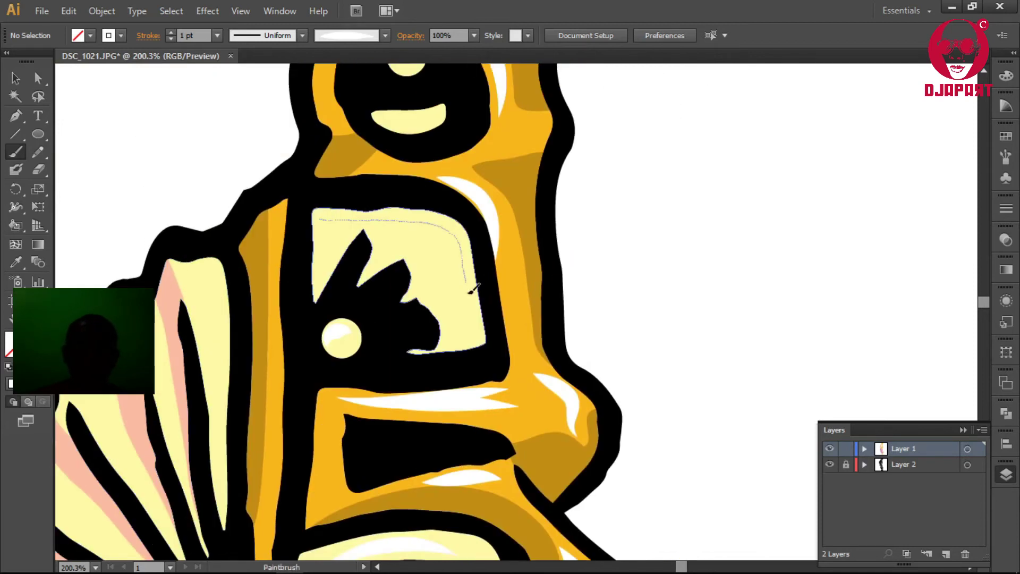
{"action": "scroll", "coordinate": [472, 289], "scroll_direction": "up", "scroll_amount": 5}
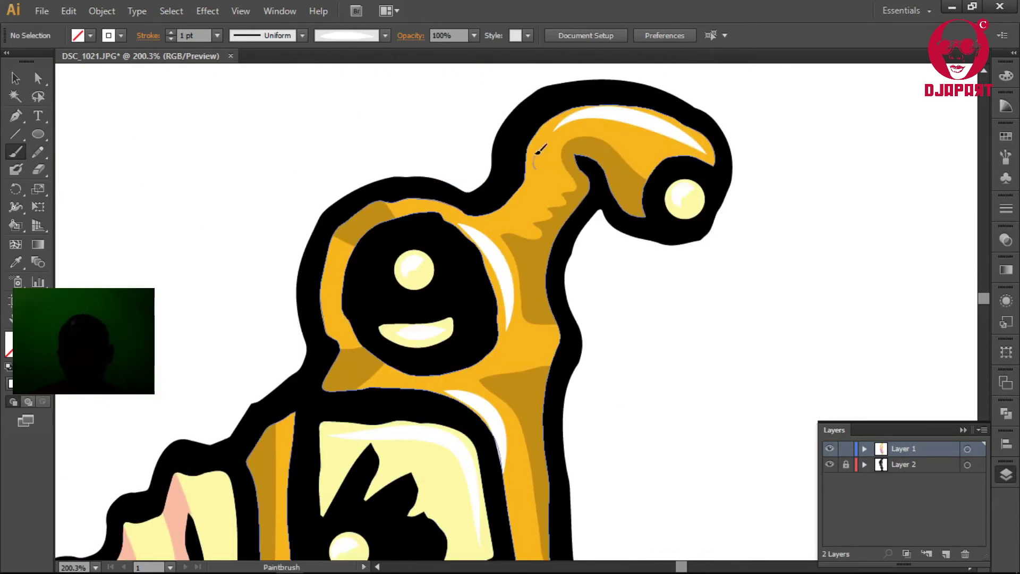
{"action": "scroll", "coordinate": [538, 151], "scroll_direction": "down", "scroll_amount": 3}
{"action": "scroll", "coordinate": [510, 265], "scroll_direction": "up", "scroll_amount": 2}
{"action": "scroll", "coordinate": [510, 265], "scroll_direction": "down", "scroll_amount": 2}
{"action": "mouse_move", "coordinate": [520, 217]}
{"action": "left_mouse_down"}
{"action": "mouse_move", "coordinate": [547, 223]}
{"action": "mouse_move", "coordinate": [553, 240]}
{"action": "mouse_move", "coordinate": [541, 218]}
{"action": "left_mouse_up"}
{"action": "key", "text": "ctrl+z"}
{"action": "key", "text": "ctrl+z"}
Select all the white highlight strokes and expand them into filled shapes.
{"action": "left_click_drag", "start_coordinate": [476, 276], "coordinate": [477, 275]}
{"action": "left_click", "coordinate": [585, 186], "text": "ctrl+alt"}
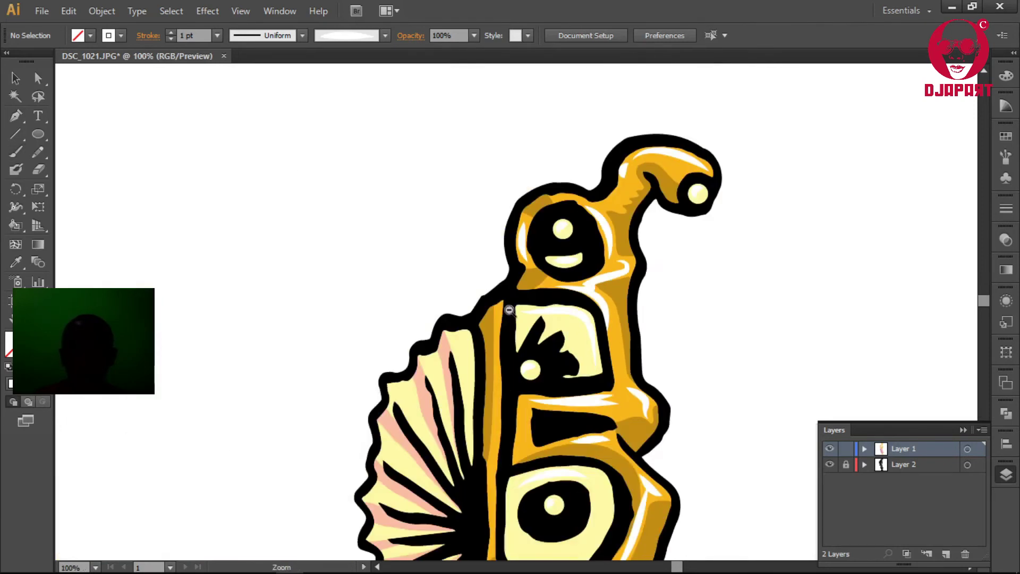
{"action": "left_click", "coordinate": [680, 160], "text": "ctrl+alt"}
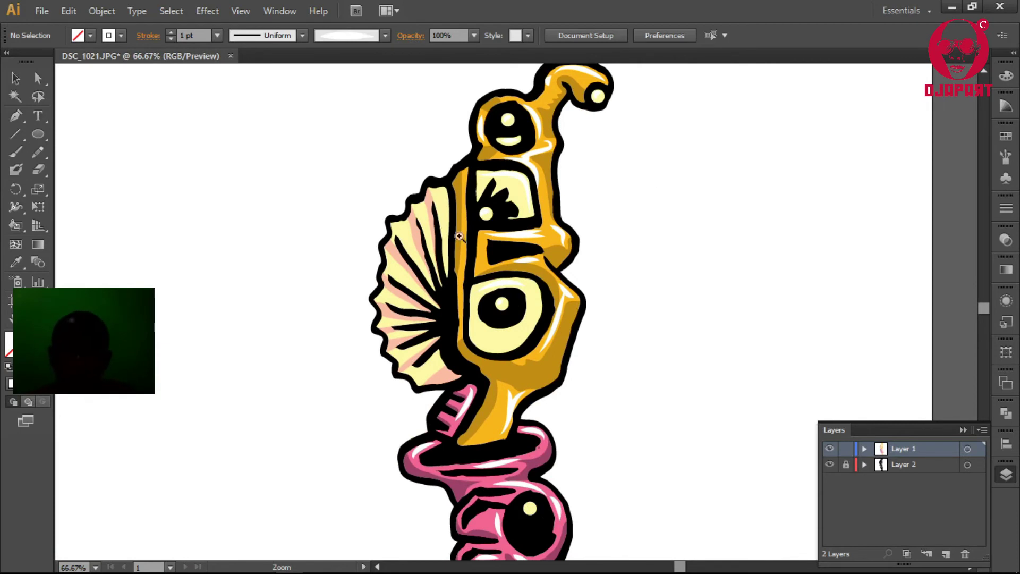
{"action": "left_click_drag", "start_coordinate": [425, 220], "coordinate": [614, 321]}
{"action": "left_click", "coordinate": [172, 11]}
{"action": "left_click", "coordinate": [419, 253]}
{"action": "left_click", "coordinate": [102, 10]}
{"action": "left_click", "coordinate": [175, 187]}
Adjust the anchor point at the tip of one white highlight.
{"action": "left_click", "coordinate": [1005, 414]}
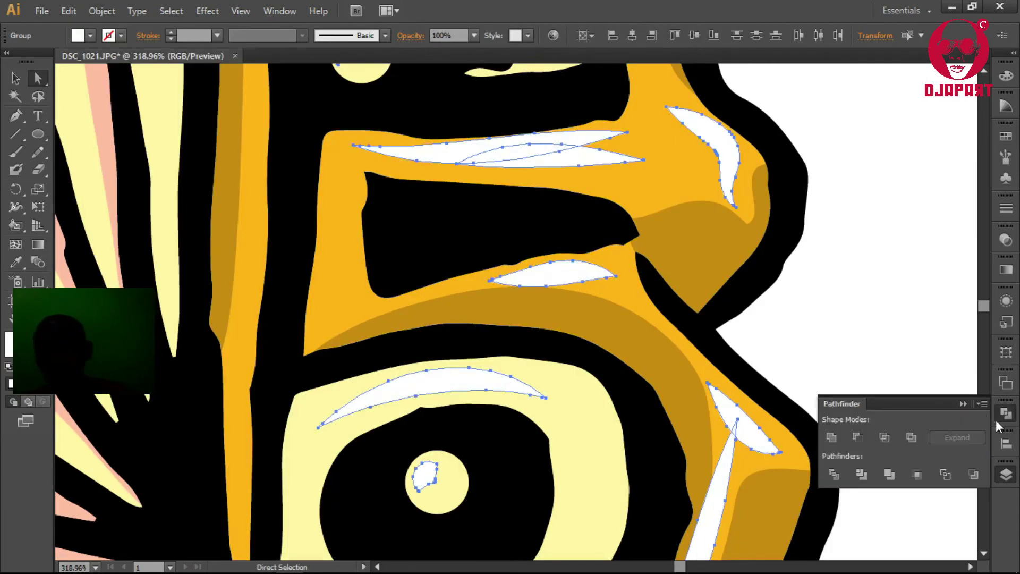
{"action": "scroll", "coordinate": [694, 296], "scroll_direction": "up", "scroll_amount": 2}
{"action": "scroll", "coordinate": [680, 372], "scroll_direction": "up", "scroll_amount": 3}
{"action": "key", "text": "n"}
{"action": "mouse_move", "coordinate": [545, 444]}
{"action": "left_mouse_down"}
{"action": "mouse_move", "coordinate": [626, 186]}
{"action": "mouse_move", "coordinate": [375, 285]}
{"action": "mouse_move", "coordinate": [524, 371]}
{"action": "left_mouse_up"}
{"action": "left_click", "coordinate": [543, 346], "text": "ctrl"}
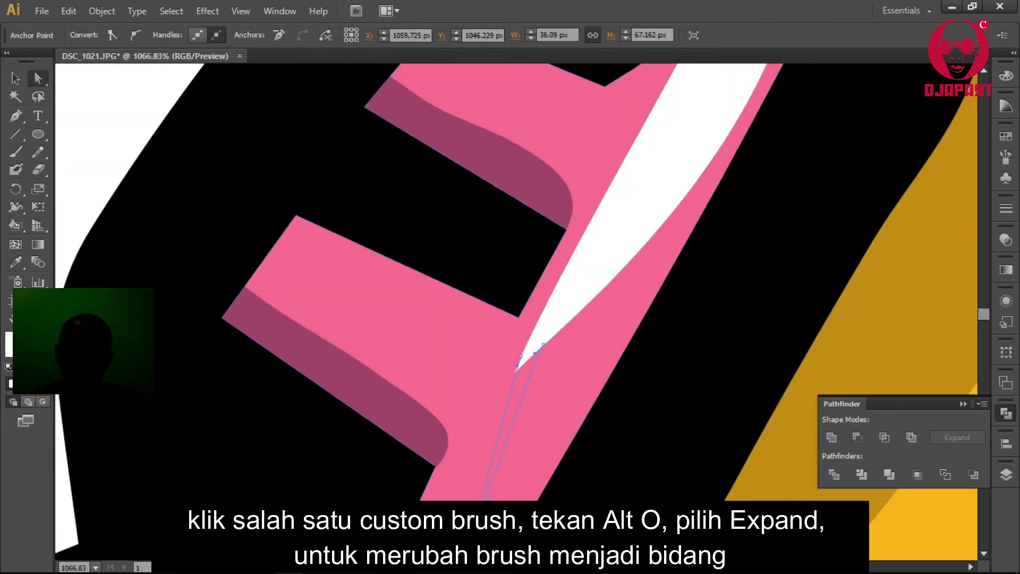
{"action": "key", "text": "v"}
{"action": "key", "text": "ctrl+minus"}
{"action": "key", "text": "ctrl+minus"}
{"action": "key", "text": "ctrl+minus"}
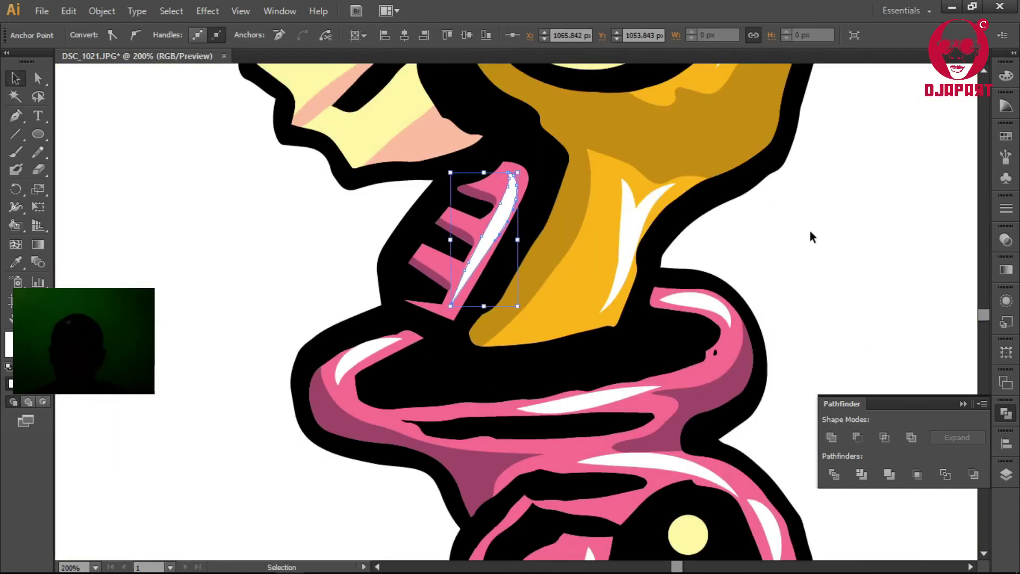
Select all pale-yellow areas with Same Fill and recolour them peach.
{"action": "key", "text": "a"}
{"action": "left_click", "coordinate": [504, 324]}
{"action": "left_click", "coordinate": [171, 10]}
{"action": "left_click", "coordinate": [400, 218]}
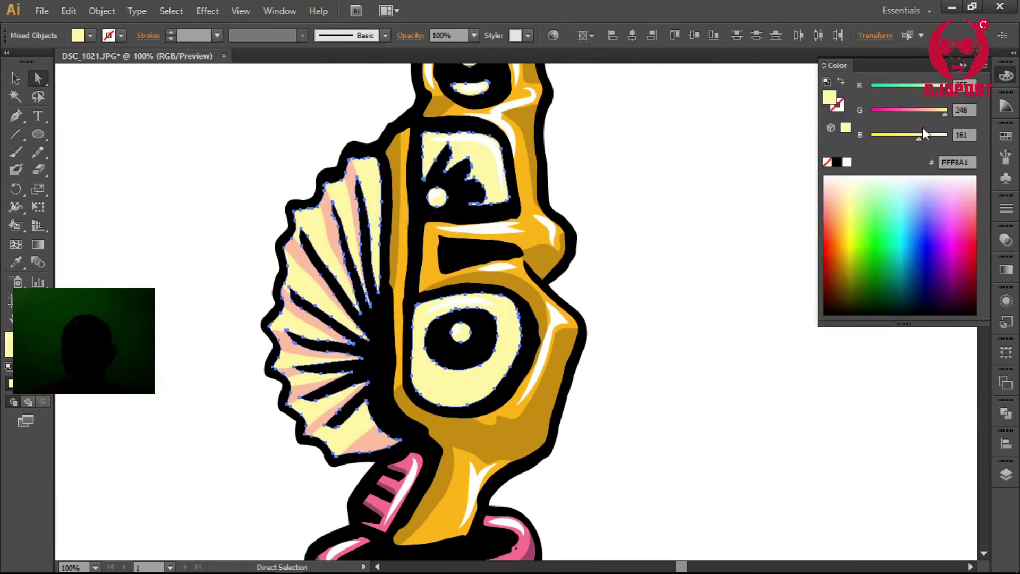
{"action": "key", "text": "v"}
Set the fan group's opacity to 55%.
{"action": "left_click", "coordinate": [329, 266]}
{"action": "left_click", "coordinate": [1006, 240]}
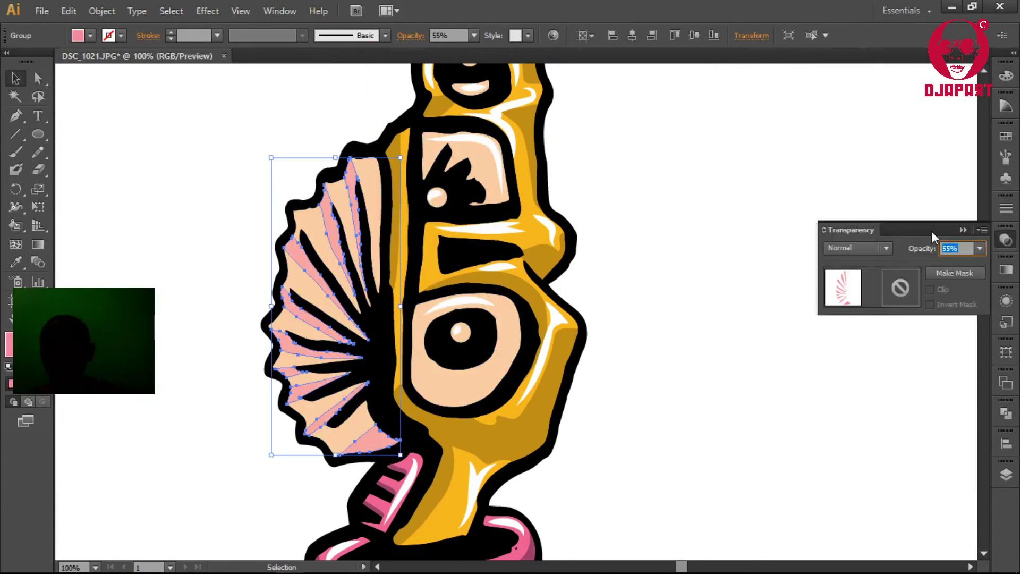
{"action": "left_click", "coordinate": [1005, 76]}
{"action": "left_click", "coordinate": [698, 262]}
{"action": "key", "text": "z"}
{"action": "left_click", "coordinate": [632, 334], "text": "alt"}
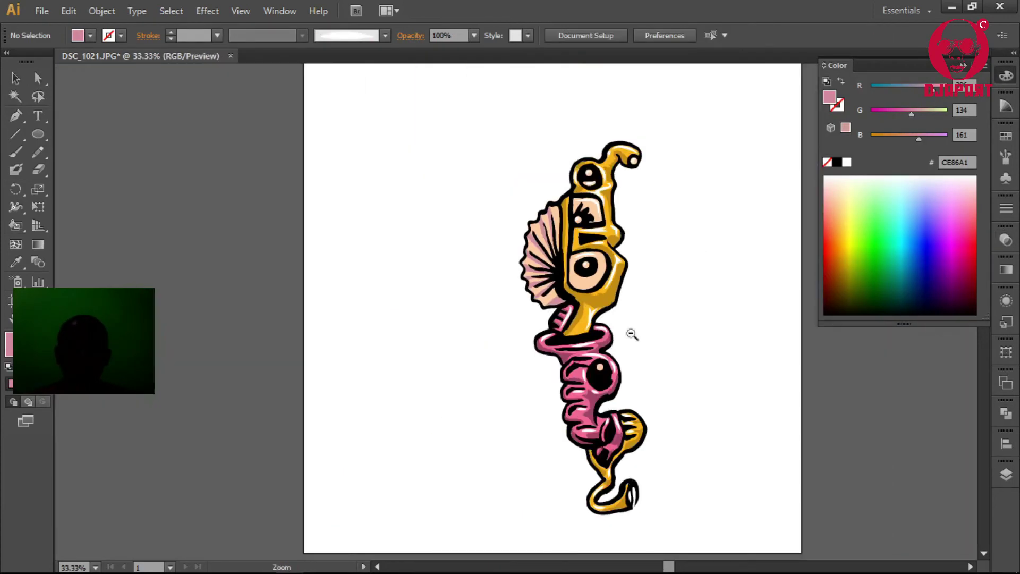
Select every white highlight shape by same fill and set its opacity to 50%.
{"action": "left_click_drag", "start_coordinate": [558, 409], "coordinate": [670, 531]}
{"action": "key", "text": "a"}
{"action": "left_click", "coordinate": [595, 308]}
{"action": "left_click", "coordinate": [171, 11]}
{"action": "left_click", "coordinate": [426, 219]}
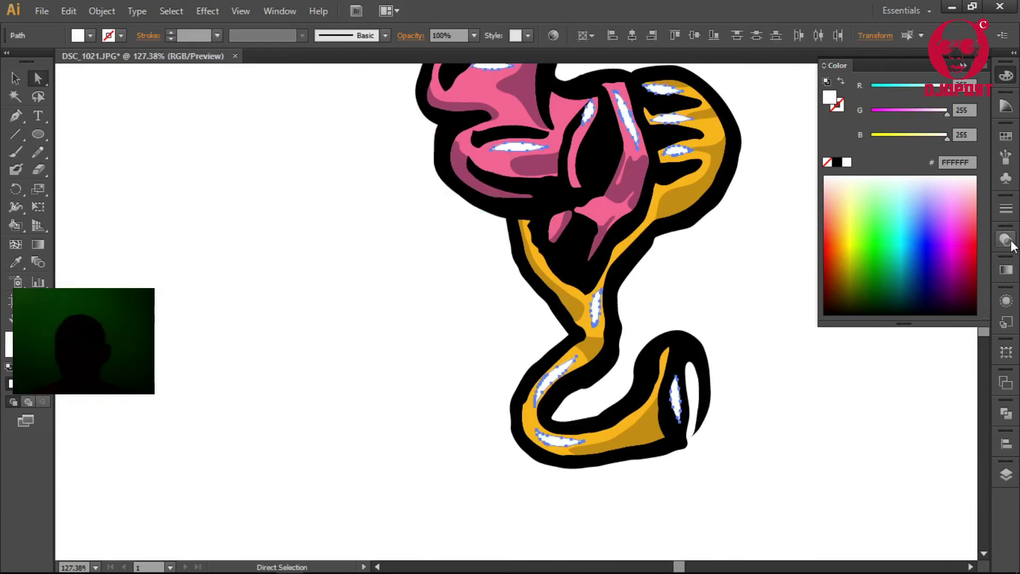
{"action": "left_click", "coordinate": [1006, 240]}
{"action": "left_click", "coordinate": [962, 247]}
{"action": "type", "text": "50"}
{"action": "left_click", "coordinate": [1005, 240]}
{"action": "key", "text": "ctrl+minus"}
{"action": "key", "text": "ctrl+minus"}
{"action": "key", "text": "ctrl+minus"}
{"action": "left_click", "coordinate": [599, 312]}
{"action": "key", "text": "a"}
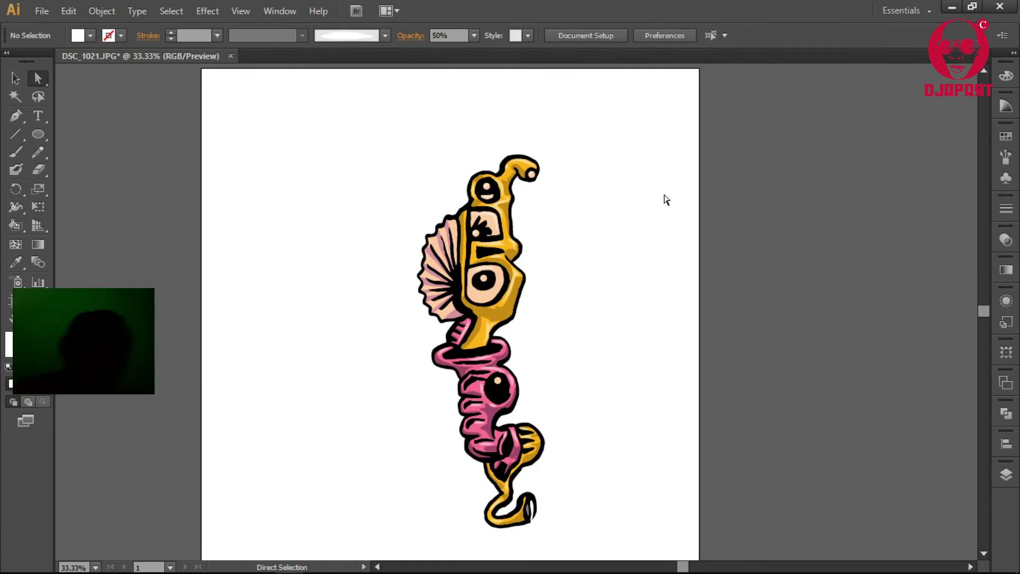
Paint grey crescent strokes inside the ornament's eyes.
{"action": "mouse_move", "coordinate": [590, 260]}
{"action": "left_mouse_down"}
{"action": "mouse_move", "coordinate": [553, 260]}
{"action": "mouse_move", "coordinate": [541, 326]}
{"action": "left_mouse_up"}
{"action": "scroll", "coordinate": [563, 266], "scroll_direction": "down", "scroll_amount": 5}
{"action": "scroll", "coordinate": [610, 364], "scroll_direction": "down", "scroll_amount": 10}
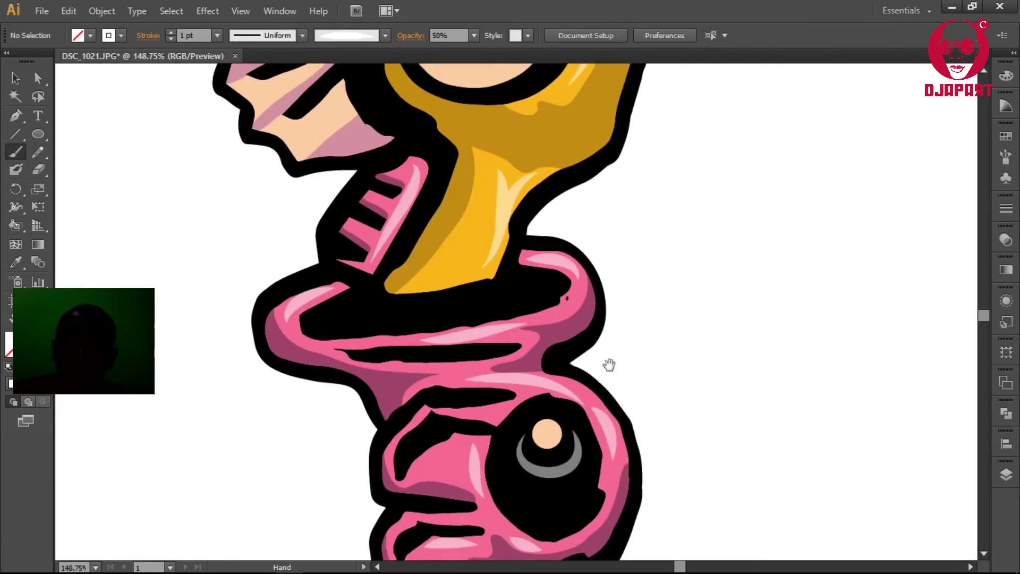
{"action": "scroll", "coordinate": [447, 268], "scroll_direction": "down", "scroll_amount": 10}
{"action": "left_click_drag", "start_coordinate": [467, 81], "coordinate": [511, 274]}
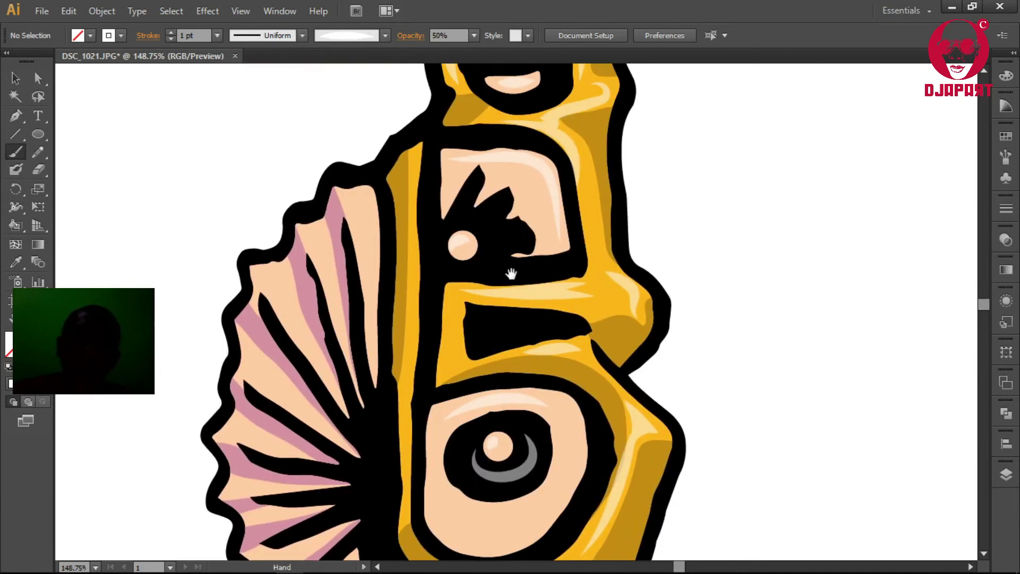
{"action": "left_click_drag", "start_coordinate": [519, 196], "coordinate": [507, 406]}
{"action": "mouse_move", "coordinate": [474, 234]}
{"action": "left_mouse_down"}
{"action": "mouse_move", "coordinate": [512, 273]}
{"action": "mouse_move", "coordinate": [526, 265]}
{"action": "left_mouse_up"}
{"action": "key", "text": "a"}
{"action": "left_click_drag", "start_coordinate": [478, 345], "coordinate": [529, 235]}
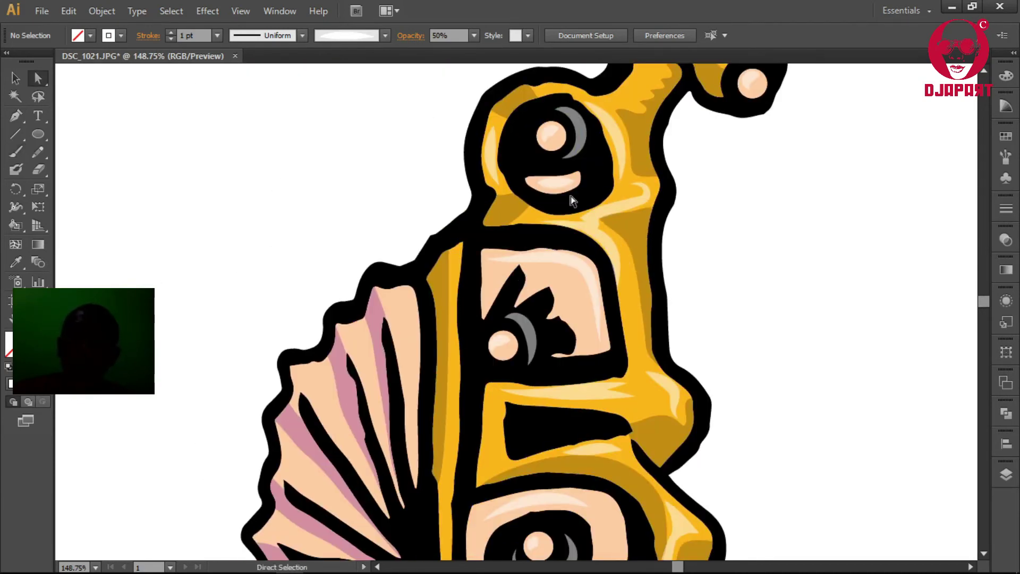
Select all grey crescents via Select Same and expand them into shapes.
{"action": "left_click", "coordinate": [529, 340]}
{"action": "left_click", "coordinate": [171, 11]}
{"action": "left_click", "coordinate": [475, 235]}
{"action": "left_click", "coordinate": [102, 11]}
{"action": "left_click", "coordinate": [205, 192]}
{"action": "left_click", "coordinate": [1006, 413]}
{"action": "key", "text": "i"}
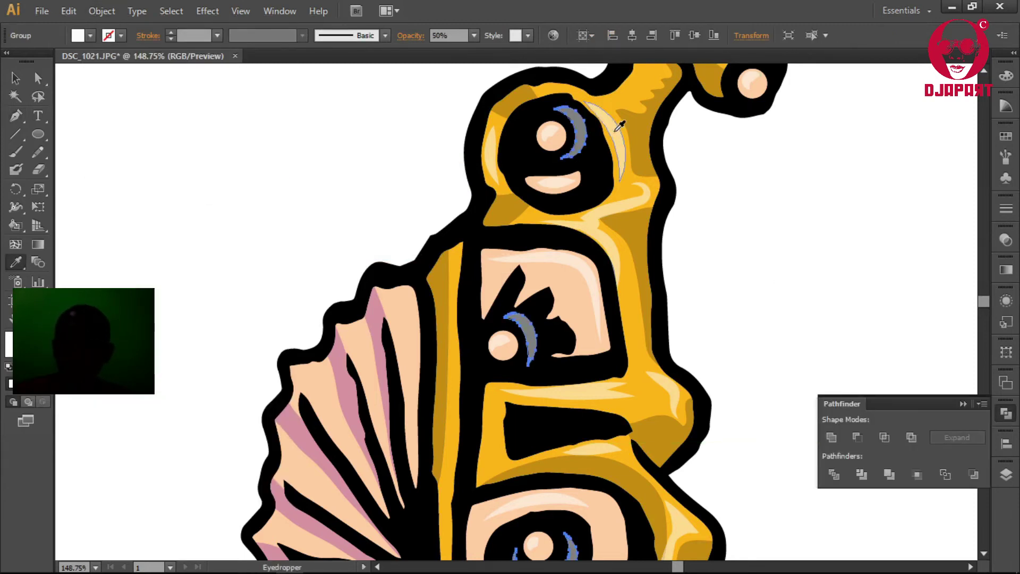
{"action": "key", "text": "ctrl+minus"}
{"action": "key", "text": "ctrl+minus"}
{"action": "key", "text": "F7"}
{"action": "key", "text": "ctrl+0"}
Group the ornament, move it left, and make a 180° rotated copy.
{"action": "key", "text": "v"}
{"action": "key", "text": "ctrl+a"}
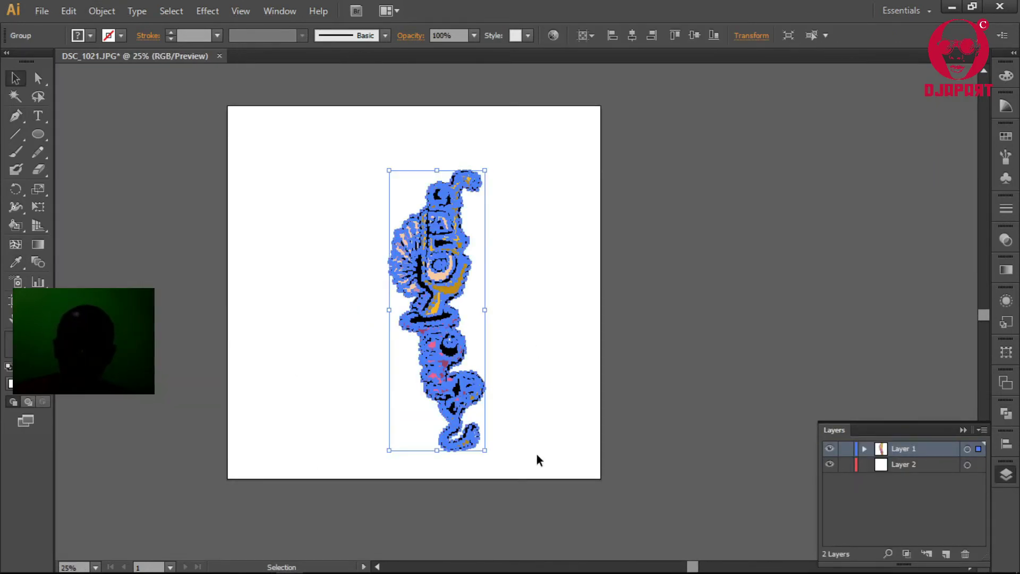
{"action": "mouse_move", "coordinate": [467, 374]}
{"action": "left_mouse_down"}
{"action": "mouse_move", "coordinate": [353, 352]}
{"action": "mouse_move", "coordinate": [446, 353]}
{"action": "left_mouse_up"}
{"action": "right_click", "coordinate": [335, 338]}
{"action": "left_click", "coordinate": [552, 352]}
{"action": "type", "text": "0"}
{"action": "left_click", "coordinate": [698, 347]}
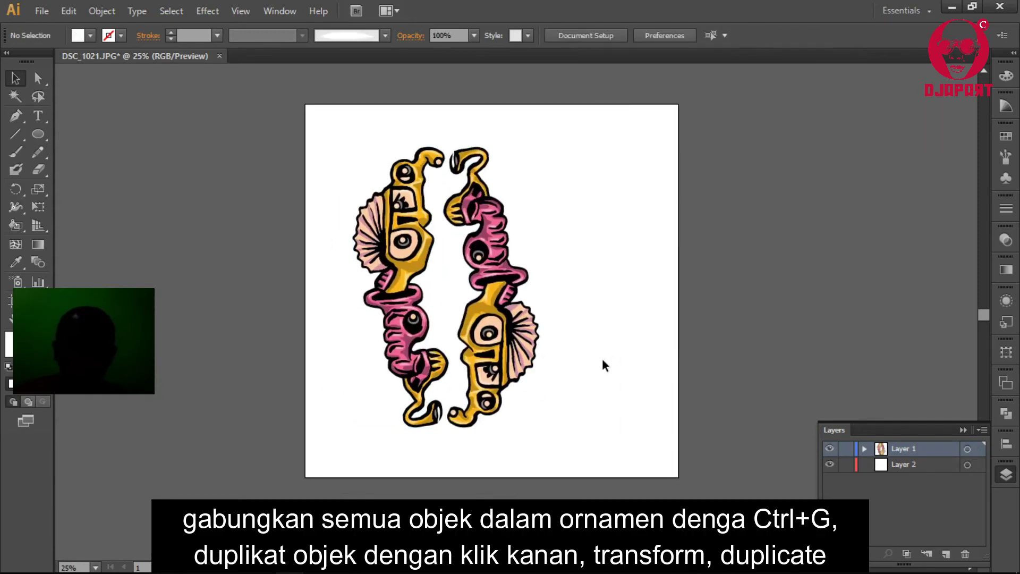
Rotate both figures 90° to lie horizontally and scale them up.
{"action": "left_click_drag", "start_coordinate": [306, 117], "coordinate": [543, 428]}
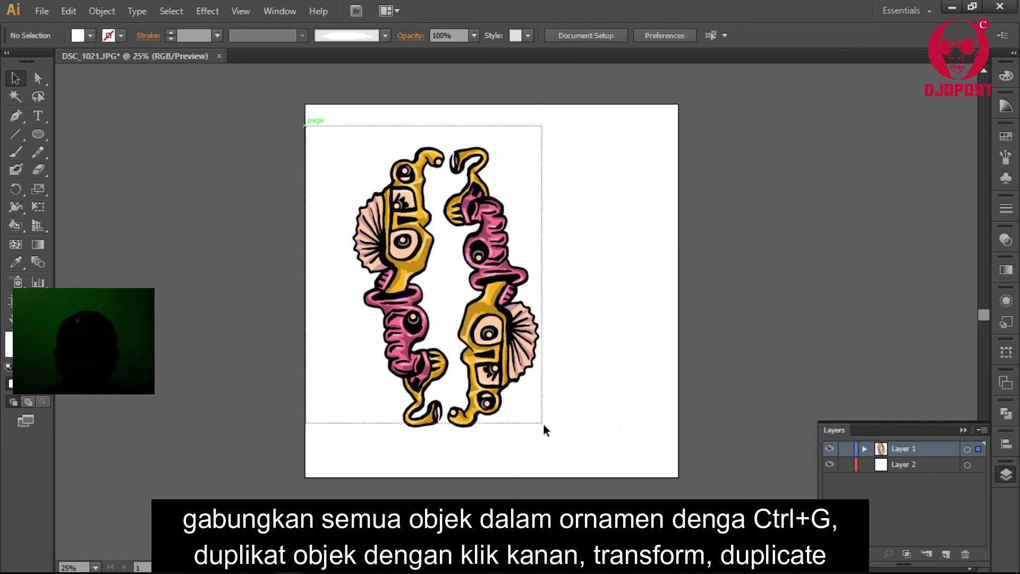
{"action": "key", "text": "r"}
{"action": "left_click_drag", "start_coordinate": [518, 202], "coordinate": [600, 318]}
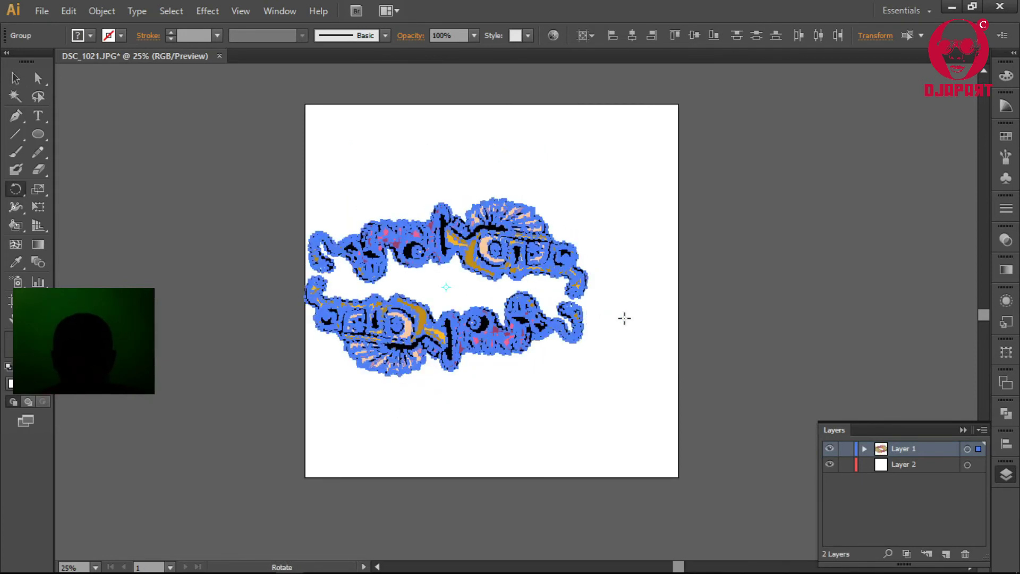
{"action": "left_click", "coordinate": [1006, 444]}
{"action": "key", "text": "v"}
{"action": "left_click", "coordinate": [793, 252]}
{"action": "left_click_drag", "start_coordinate": [632, 201], "coordinate": [647, 192]}
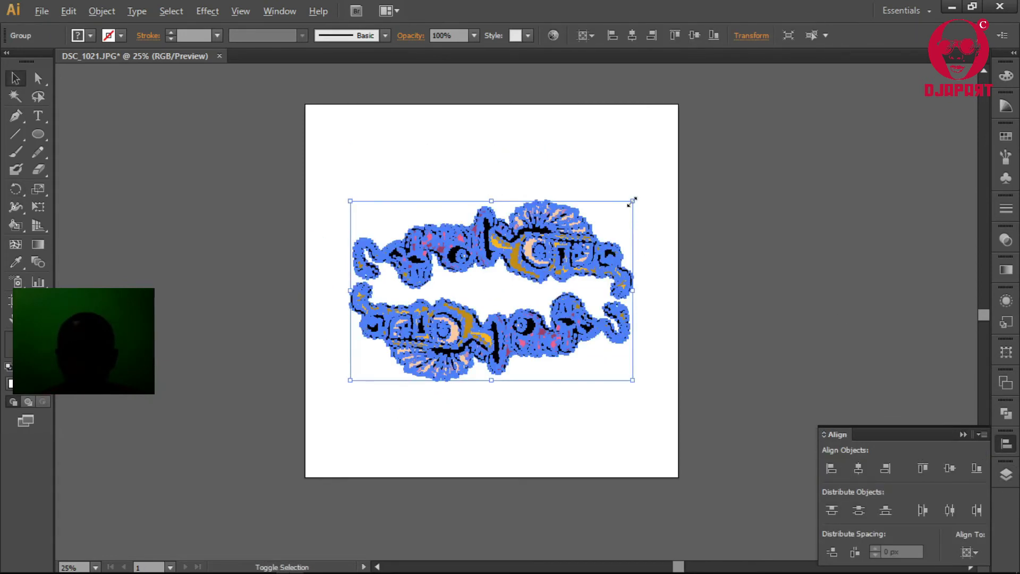
{"action": "left_click", "coordinate": [742, 224]}
Draw a page-sized rectangle behind the figures and fill it #3D4748.
{"action": "key", "text": "m"}
{"action": "left_click_drag", "start_coordinate": [305, 104], "coordinate": [677, 477]}
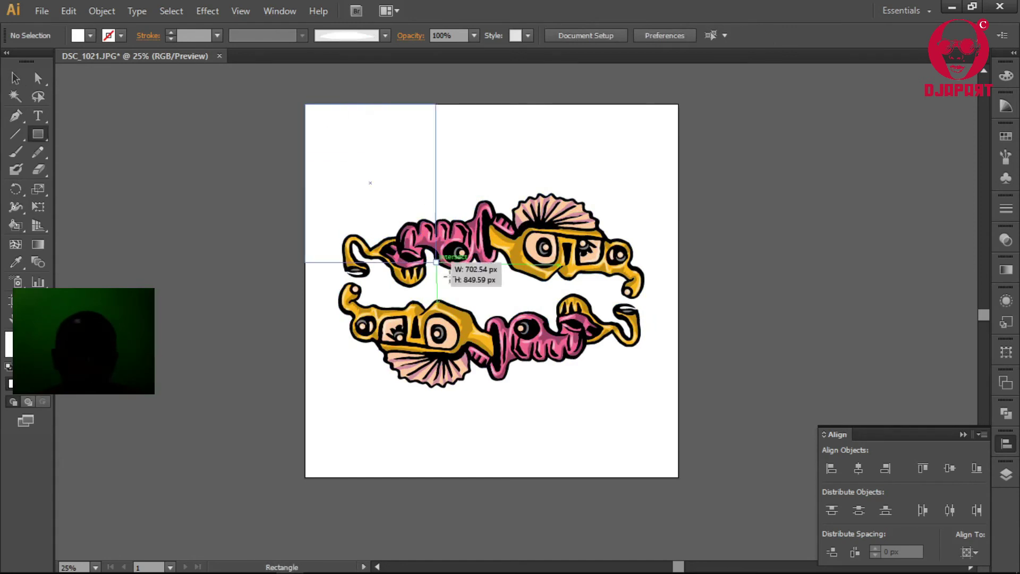
{"action": "key", "text": "ctrl+shift+bracketleft"}
{"action": "left_click", "coordinate": [1006, 76]}
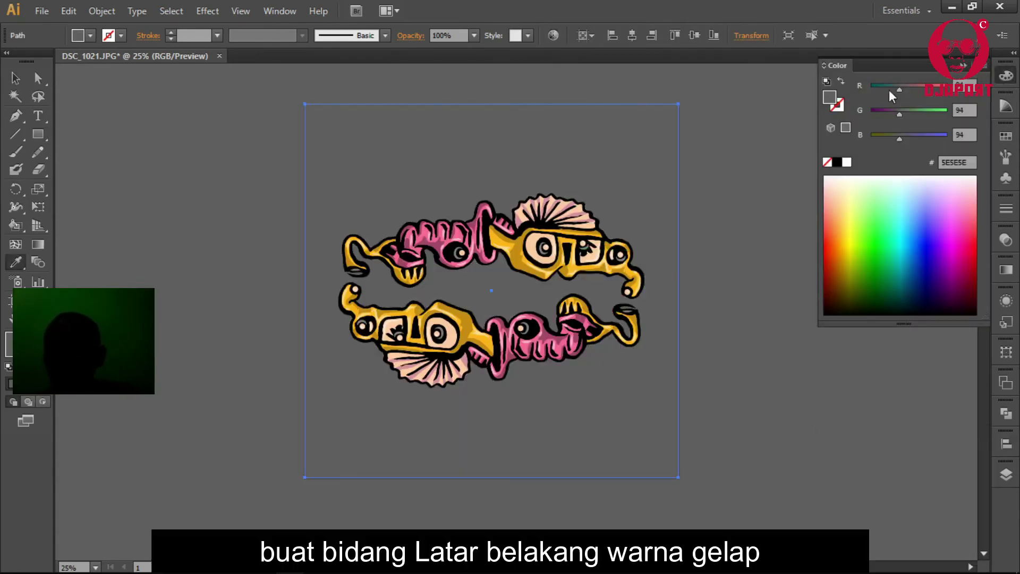
{"action": "left_click", "coordinate": [892, 136]}
{"action": "key", "text": "v"}
{"action": "left_click", "coordinate": [776, 305]}
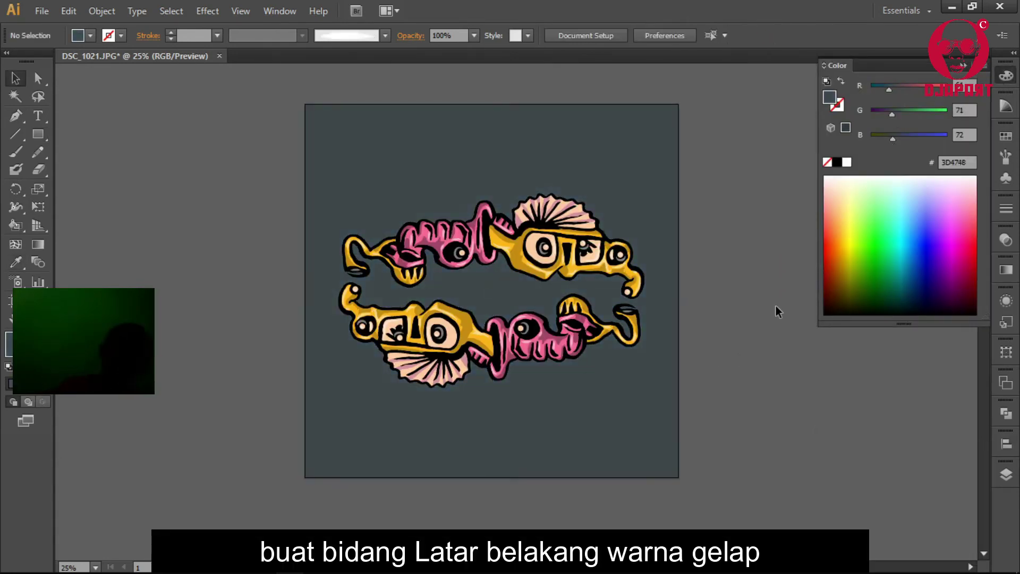
Open Recolor Artwork for the upper ornament and try a different harmony rule.
{"action": "left_click", "coordinate": [587, 249]}
{"action": "left_click", "coordinate": [1006, 107]}
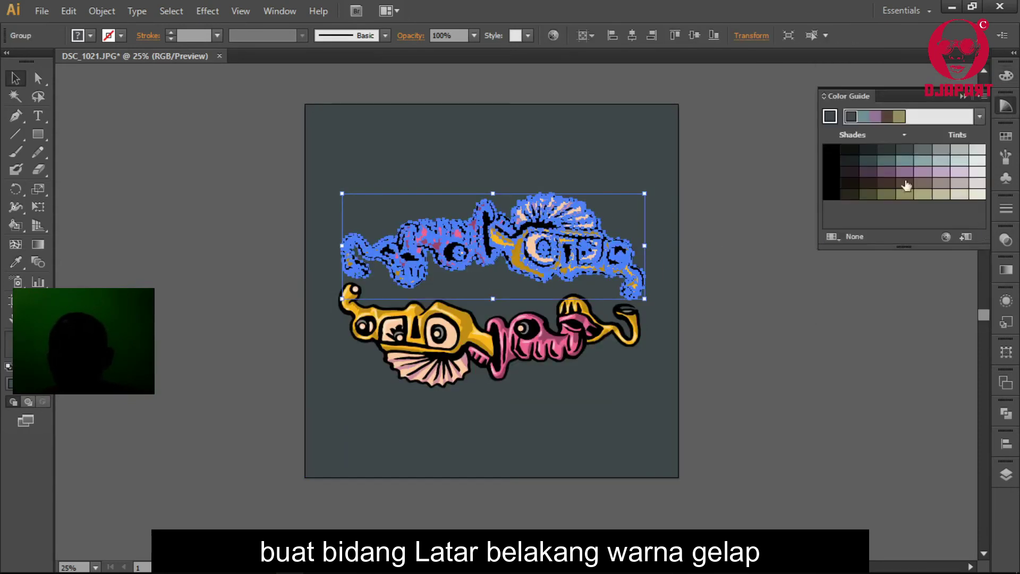
{"action": "left_click", "coordinate": [906, 186]}
{"action": "left_click", "coordinate": [906, 215]}
{"action": "left_click", "coordinate": [827, 406]}
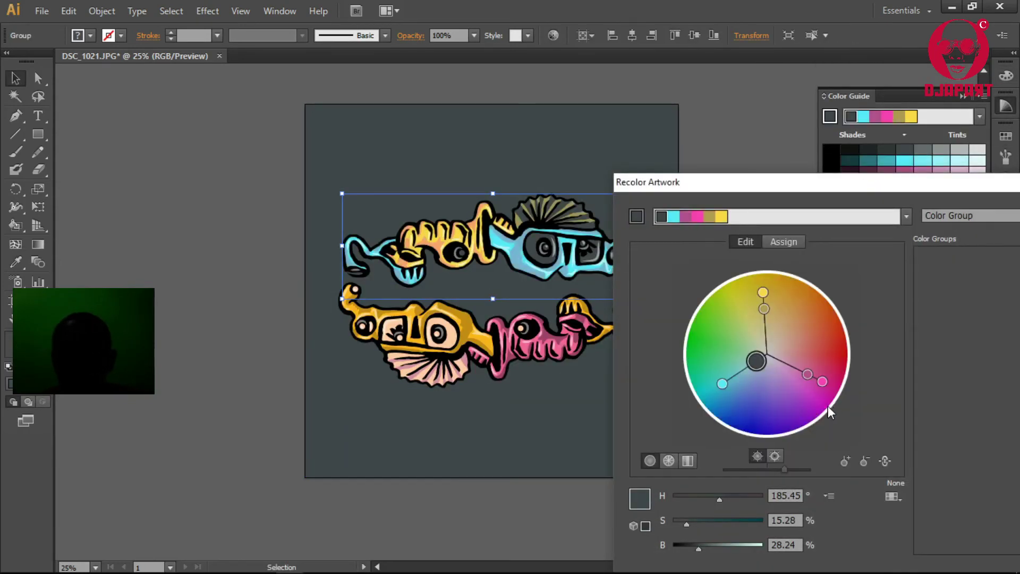
{"action": "left_click_drag", "start_coordinate": [828, 406], "coordinate": [766, 351]}
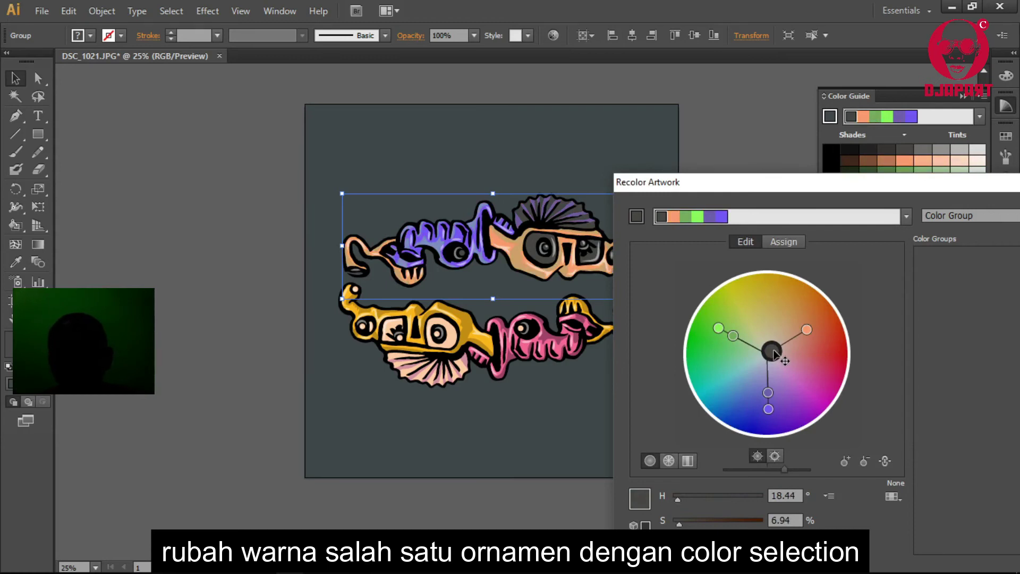
Apply the Triad 3 harmony with boosted saturation, turning it purple and green.
{"action": "left_click", "coordinate": [907, 215]}
{"action": "left_click", "coordinate": [872, 285]}
{"action": "left_click_drag", "start_coordinate": [728, 324], "coordinate": [773, 357]}
{"action": "mouse_move", "coordinate": [679, 524]}
{"action": "left_mouse_down"}
{"action": "mouse_move", "coordinate": [709, 523]}
{"action": "mouse_move", "coordinate": [724, 547]}
{"action": "left_mouse_up"}
{"action": "key", "text": "Return"}
{"action": "left_click", "coordinate": [804, 382]}
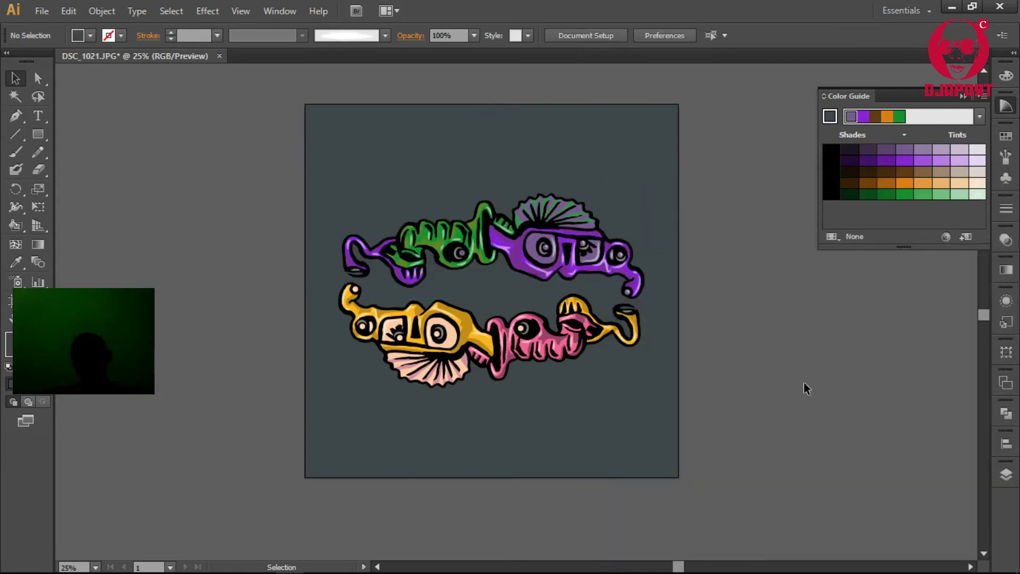
Sample green onto the fan's purple areas with the Eyedropper.
{"action": "left_click_drag", "start_coordinate": [456, 173], "coordinate": [667, 287]}
{"action": "key", "text": "a"}
{"action": "left_click", "coordinate": [531, 228]}
{"action": "key", "text": "i"}
{"action": "left_click", "coordinate": [555, 210]}
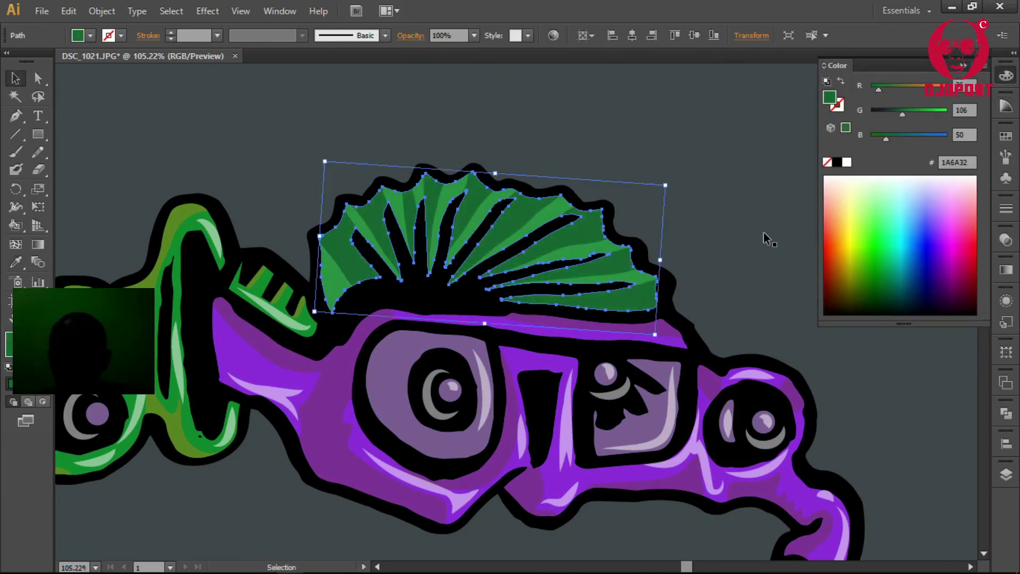
{"action": "left_click", "coordinate": [568, 317], "text": "ctrl+alt"}
Select all shapes sharing the purple body fill and darken it.
{"action": "left_click", "coordinate": [339, 366]}
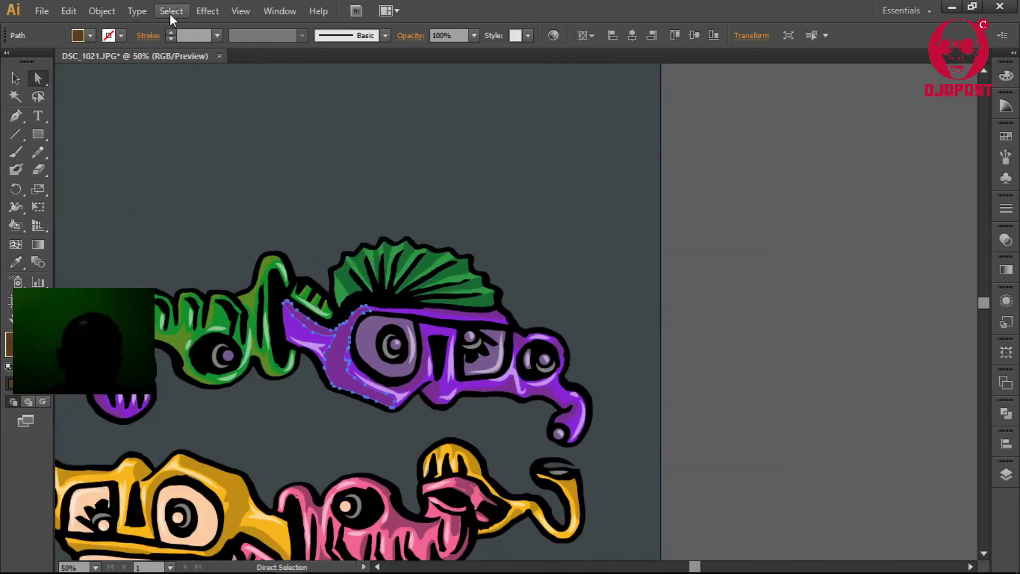
{"action": "left_click", "coordinate": [171, 11]}
{"action": "left_click", "coordinate": [395, 223]}
{"action": "left_click", "coordinate": [1005, 75]}
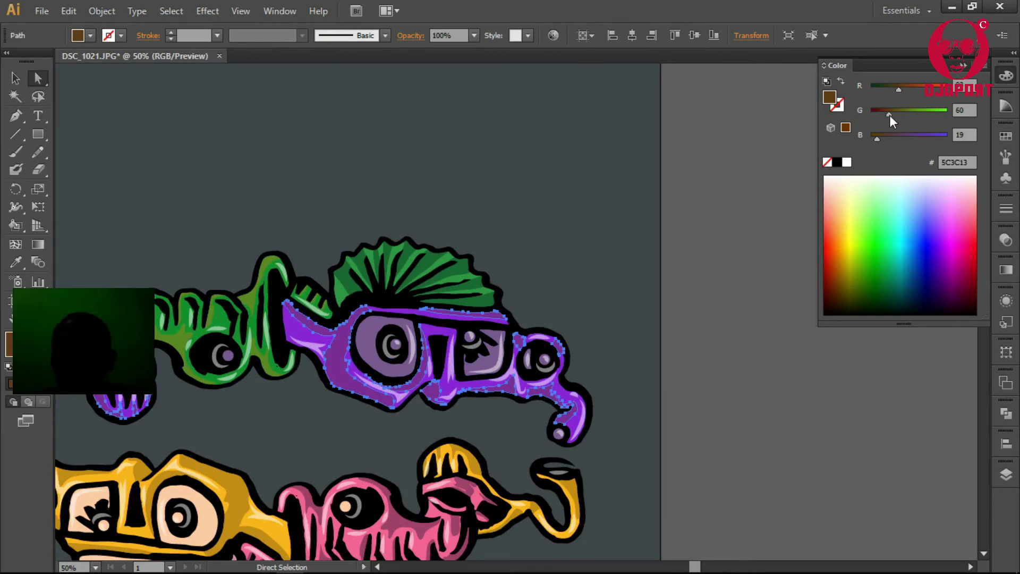
{"action": "left_click_drag", "start_coordinate": [889, 114], "coordinate": [883, 88]}
{"action": "key", "text": "v"}
{"action": "left_click", "coordinate": [686, 343]}
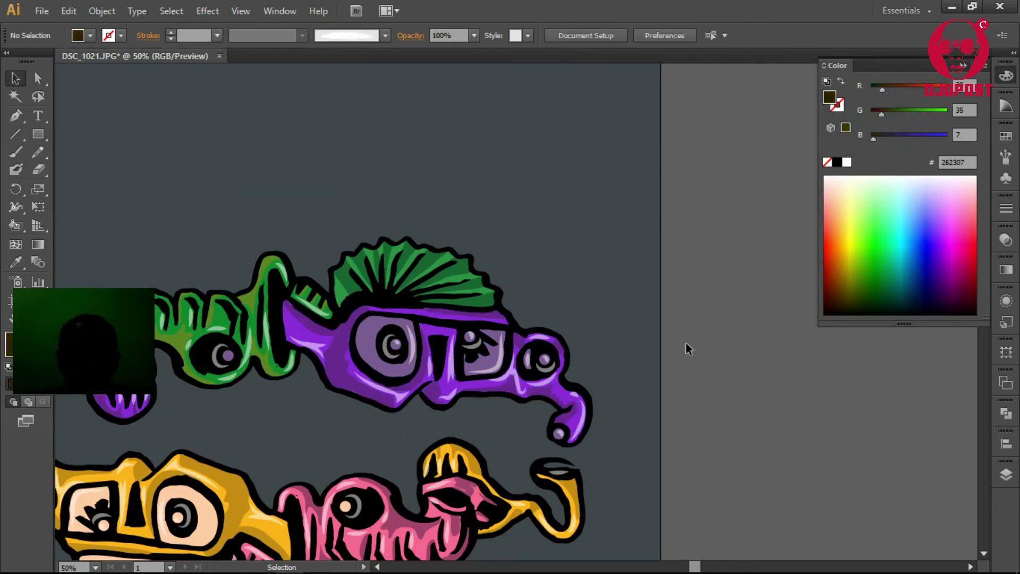
Send the bottom ornament's white welded shape to the back and give it a 15 px Offset Path.
{"action": "scroll", "coordinate": [687, 343], "scroll_direction": "down", "scroll_amount": 5}
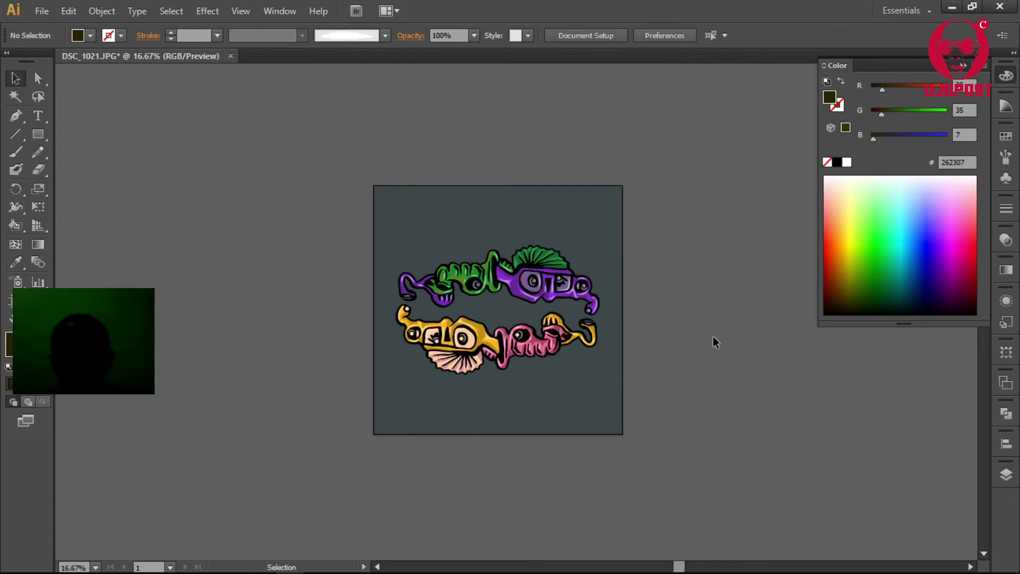
{"action": "scroll", "coordinate": [713, 342], "scroll_direction": "up", "scroll_amount": 2}
{"action": "scroll", "coordinate": [670, 444], "scroll_direction": "up", "scroll_amount": 1}
{"action": "left_click", "coordinate": [652, 339]}
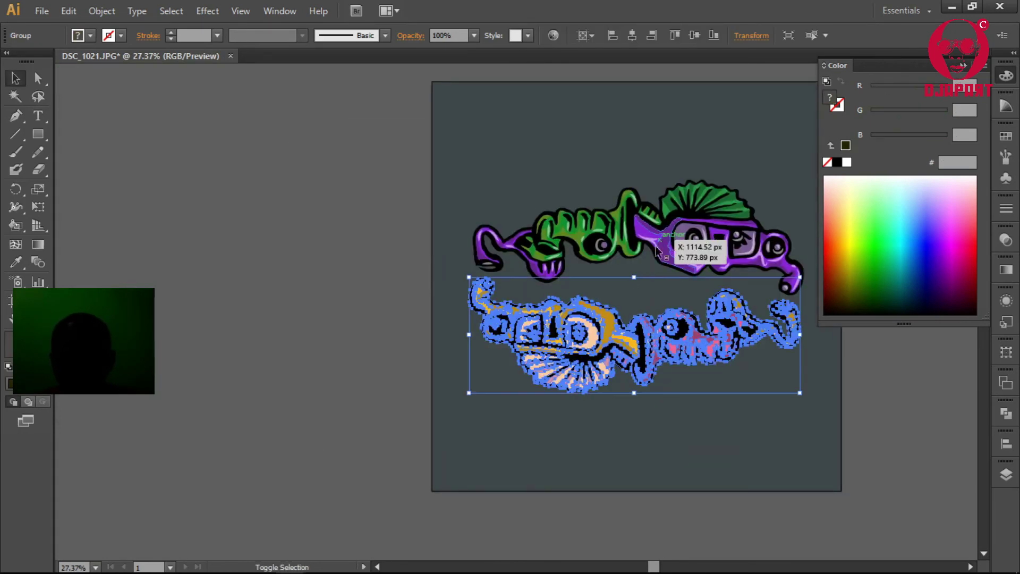
{"action": "key", "text": "ctrl+shift+bracketleft"}
{"action": "left_click", "coordinate": [208, 11]}
{"action": "mouse_move", "coordinate": [377, 163]}
{"action": "left_click", "coordinate": [396, 142]}
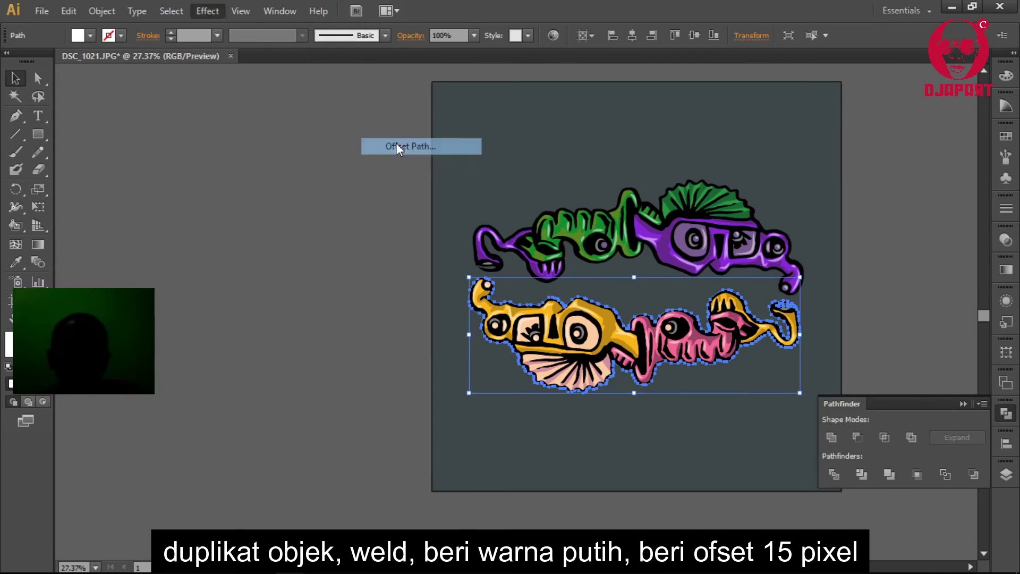
{"action": "type", "text": "15"}
{"action": "left_click", "coordinate": [363, 237]}
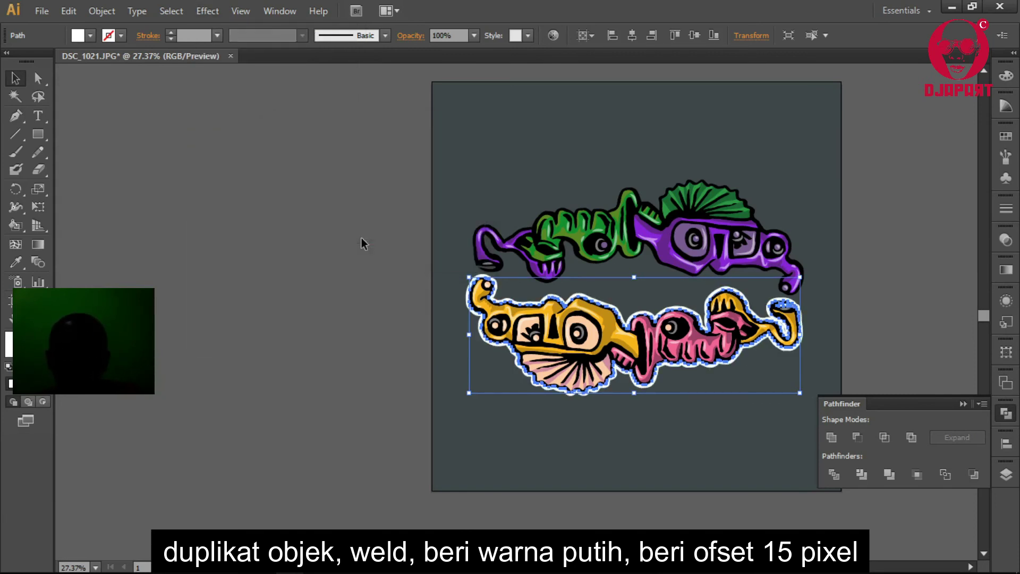
Unite the top ornament's white outline copy, send it behind the ornament, and apply Offset Path.
{"action": "left_click", "coordinate": [602, 231]}
{"action": "left_click", "coordinate": [831, 437]}
{"action": "key", "text": "ctrl+shift+bracketleft"}
{"action": "left_click", "coordinate": [207, 11]}
{"action": "left_click", "coordinate": [393, 144]}
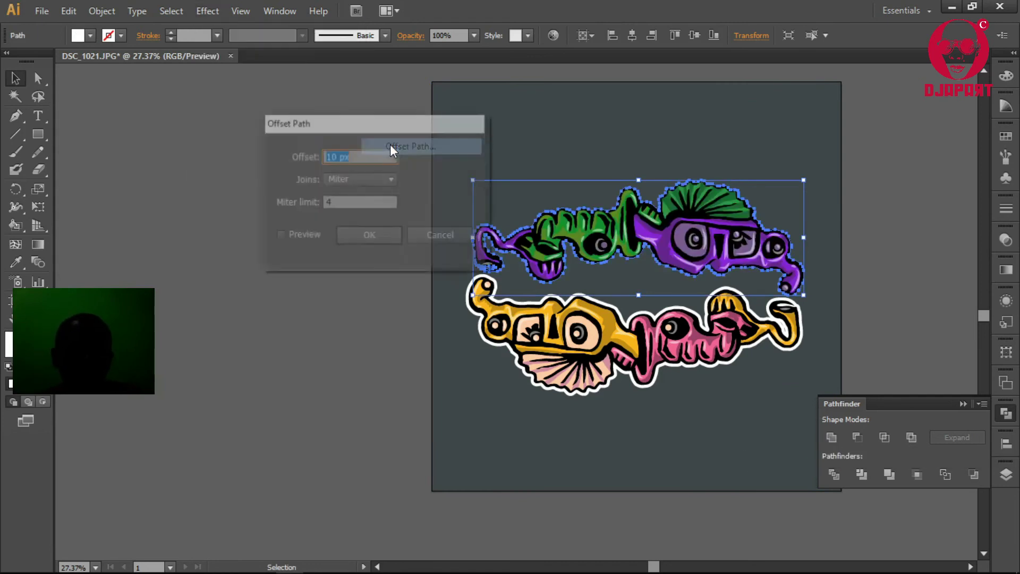
{"action": "left_click", "coordinate": [362, 235]}
{"action": "left_click", "coordinate": [288, 265]}
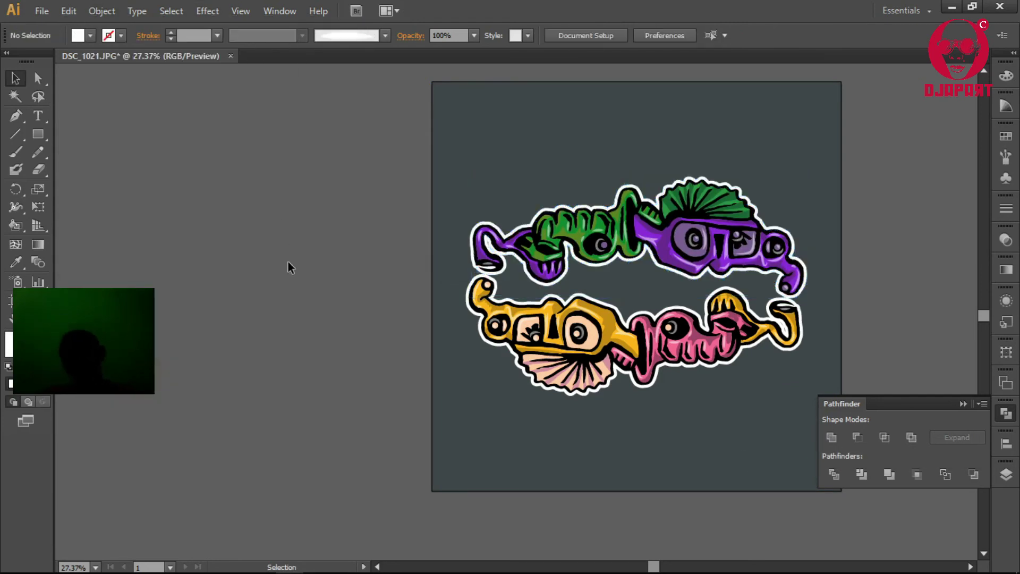
Select the ornament artwork and open the Align panel with Shift+F7.
{"action": "mouse_move", "coordinate": [461, 310]}
{"action": "left_mouse_down"}
{"action": "mouse_move", "coordinate": [748, 396]}
{"action": "mouse_move", "coordinate": [707, 344]}
{"action": "left_mouse_up"}
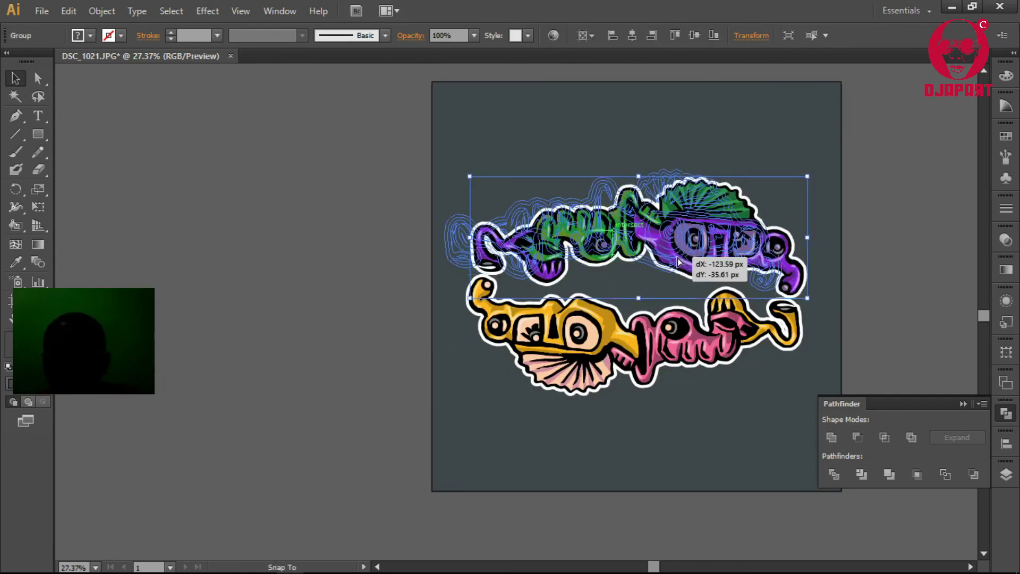
{"action": "key", "text": "ctrl+a"}
{"action": "key", "text": "shift+F7"}
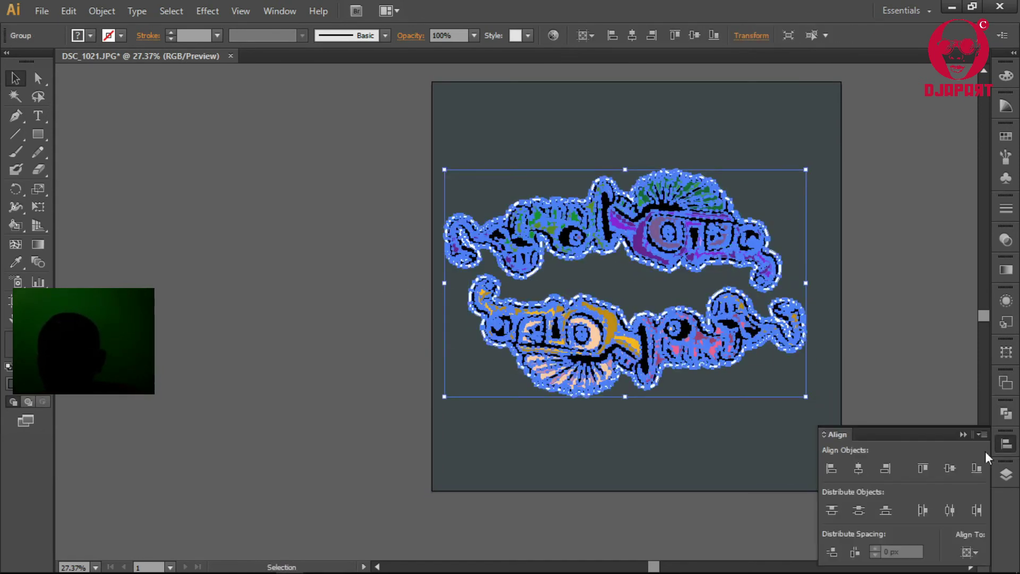
{"action": "left_click", "coordinate": [903, 363]}
{"action": "key", "text": "ctrl+a"}
Place a copy of the top ornament left of the artboard, rotated about 45° counter-clockwise.
{"action": "key", "text": "ctrl+minus"}
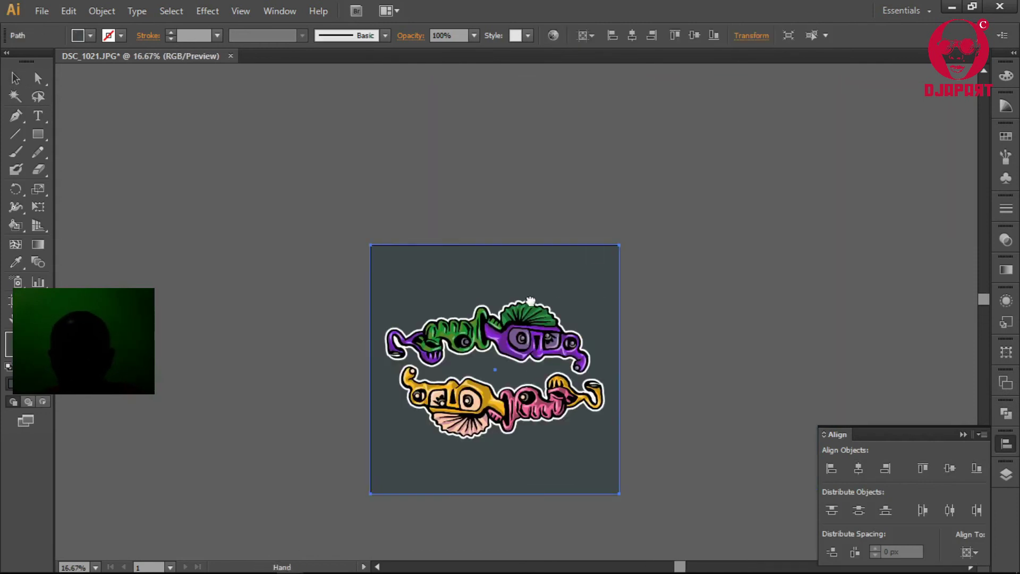
{"action": "left_click", "coordinate": [425, 265]}
{"action": "left_click_drag", "start_coordinate": [622, 279], "coordinate": [334, 240]}
{"action": "mouse_move", "coordinate": [446, 205]}
{"action": "left_mouse_down"}
{"action": "mouse_move", "coordinate": [428, 175]}
{"action": "mouse_move", "coordinate": [342, 248]}
{"action": "left_mouse_up"}
Shrink the rotated ornament copy, fade it to 25% opacity, and make a pattern from it.
{"action": "key", "text": "ctrl+shift+F10"}
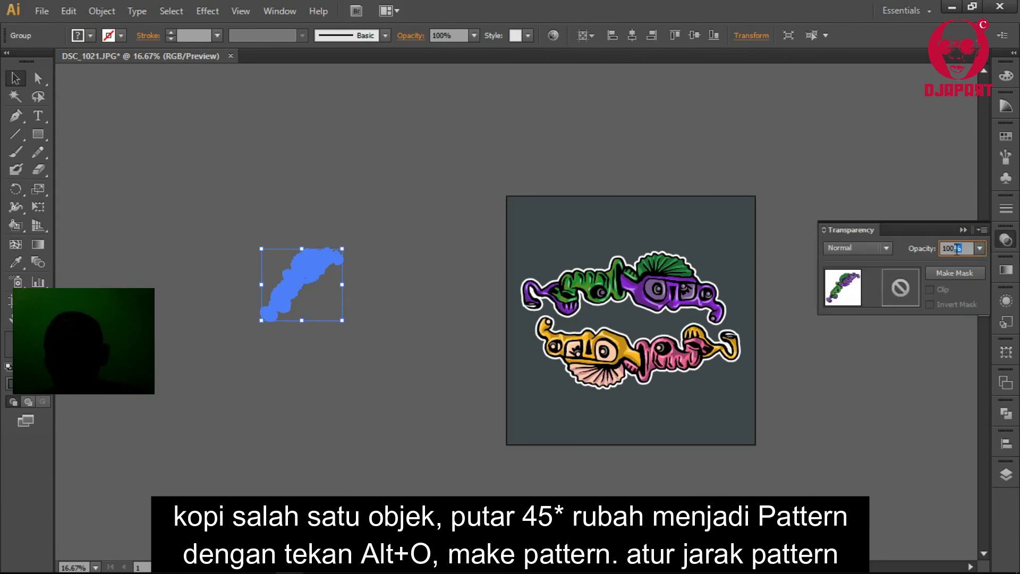
{"action": "key", "text": "2"}
{"action": "key", "text": "5"}
{"action": "key", "text": "alt+o"}
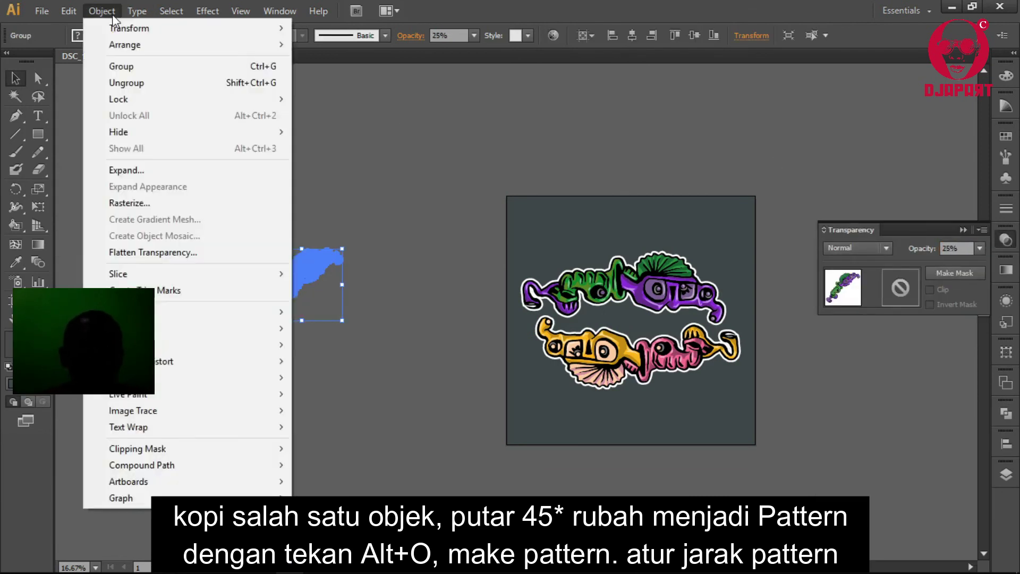
{"action": "left_click", "coordinate": [320, 324]}
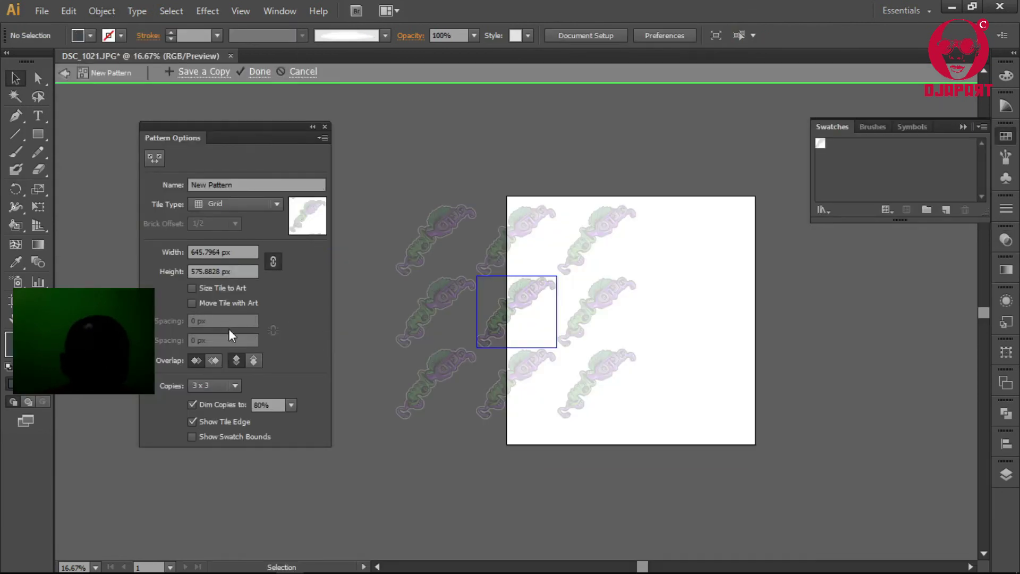
Size the pattern tile to the art and try spacing values 38, -60 and -141 px.
{"action": "left_click", "coordinate": [191, 288]}
{"action": "left_click", "coordinate": [230, 321]}
{"action": "type", "text": "38"}
{"action": "key", "text": "Return"}
{"action": "type", "text": "-60"}
{"action": "key", "text": "Tab"}
{"action": "type", "text": "-141"}
{"action": "key", "text": "Return"}
Set the pattern tile spacing to -113 px horizontal and -192 px vertical, and finish the pattern.
{"action": "left_click", "coordinate": [235, 320]}
{"action": "type", "text": "-68"}
{"action": "key", "text": "Return"}
{"action": "key", "text": "Tab"}
{"action": "type", "text": "-192"}
{"action": "key", "text": "Return"}
{"action": "type", "text": "-113"}
{"action": "key", "text": "Return"}
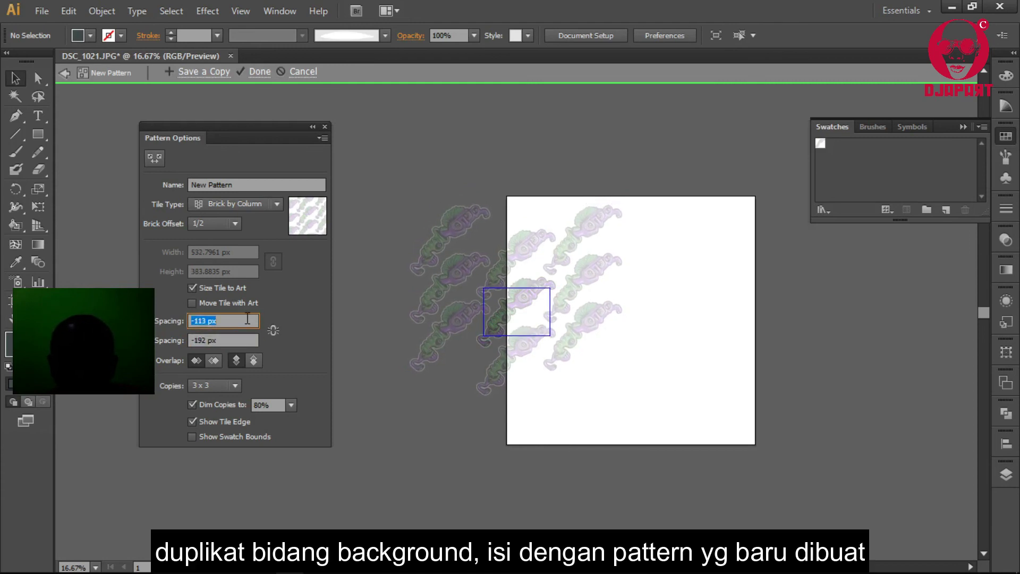
{"action": "left_click", "coordinate": [260, 71]}
Fill the dark background rectangle with the new ornament pattern swatch.
{"action": "left_click", "coordinate": [663, 234]}
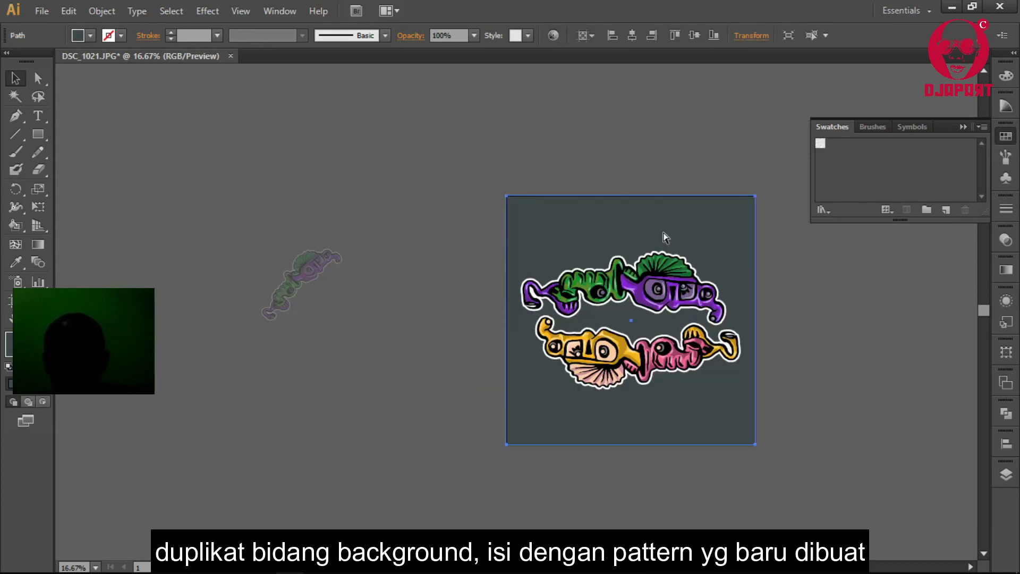
{"action": "left_click", "coordinate": [820, 143]}
{"action": "left_click", "coordinate": [855, 302]}
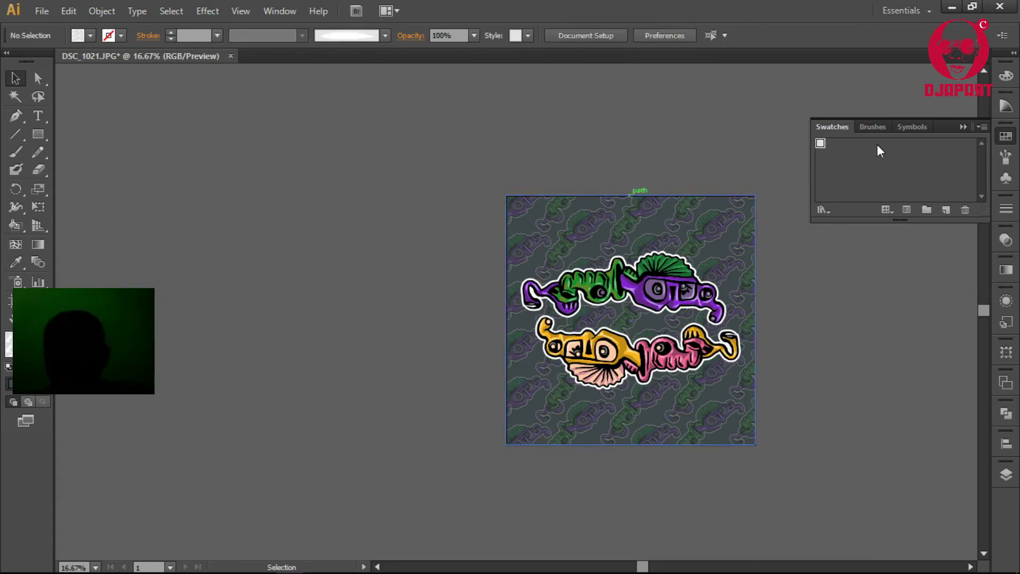
Save the document as an Illustrator EPS named 'ornamental pattern'.
{"action": "key", "text": "ctrl+shift+s"}
{"action": "type", "text": "rn"}
{"action": "left_click", "coordinate": [406, 460]}
{"action": "left_click", "coordinate": [181, 496]}
{"action": "left_click", "coordinate": [462, 441]}
Choose the EPS version in EPS Options and confirm to write ornamental pattern.eps.
{"action": "left_click", "coordinate": [531, 43]}
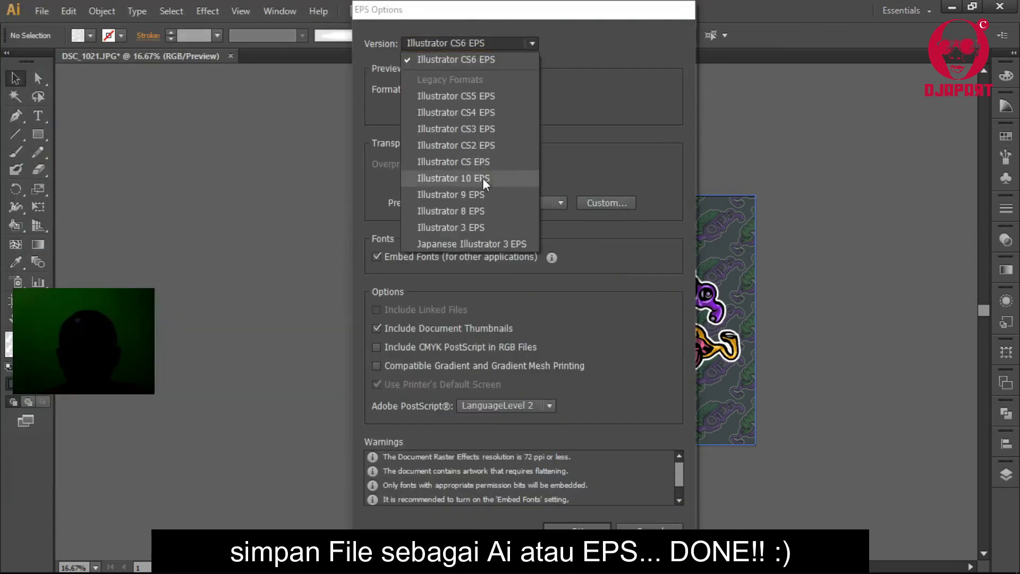
{"action": "left_click", "coordinate": [484, 179]}
{"action": "key", "text": "Return"}
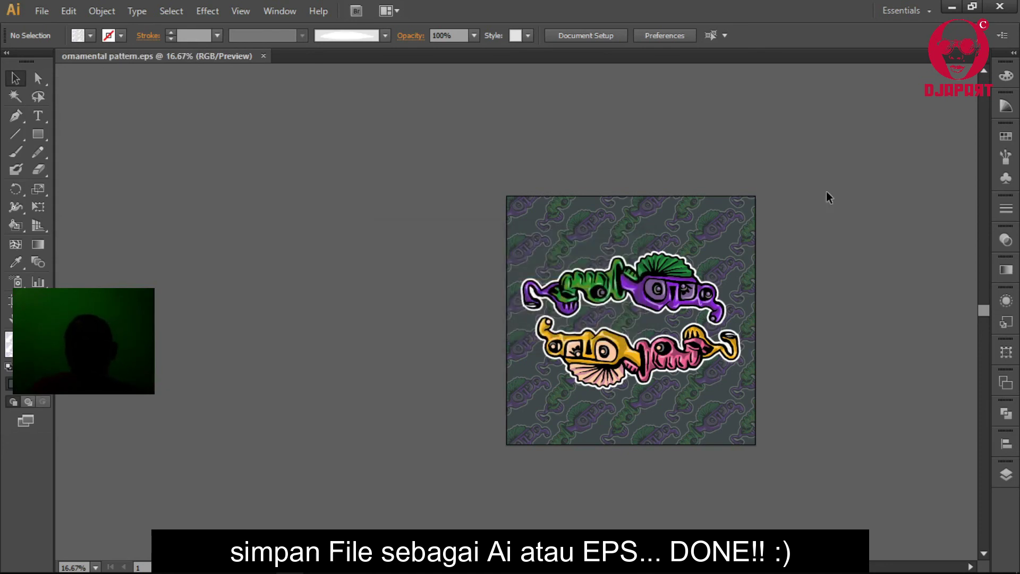
Preview the finished patterned ornament artwork full-screen, then return to the normal workspace.
{"action": "key", "text": "ctrl+="}
{"action": "key", "text": "f"}
{"action": "scroll", "coordinate": [827, 198], "scroll_direction": "up", "scroll_amount": 1}
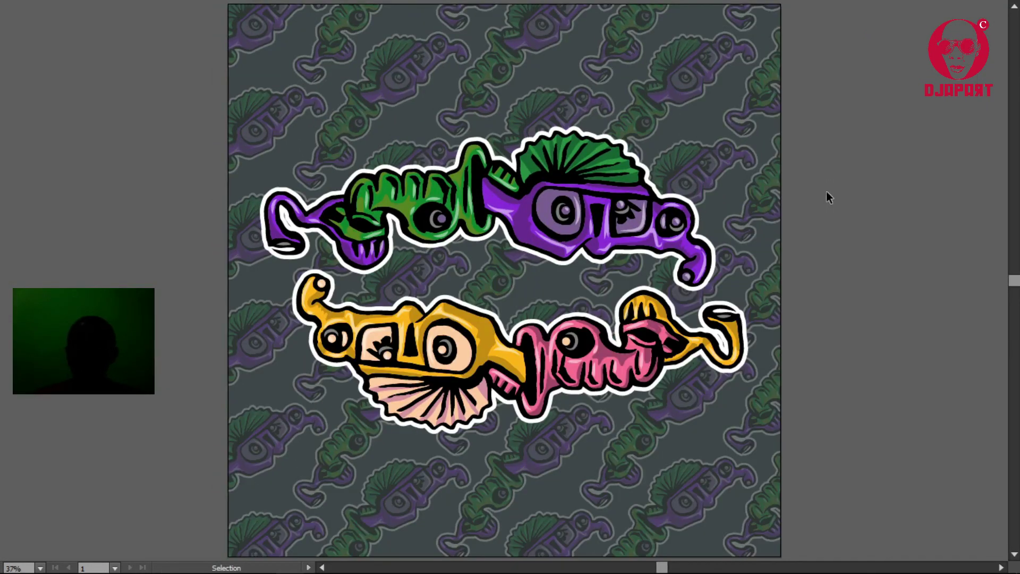
{"action": "key", "text": "f"}
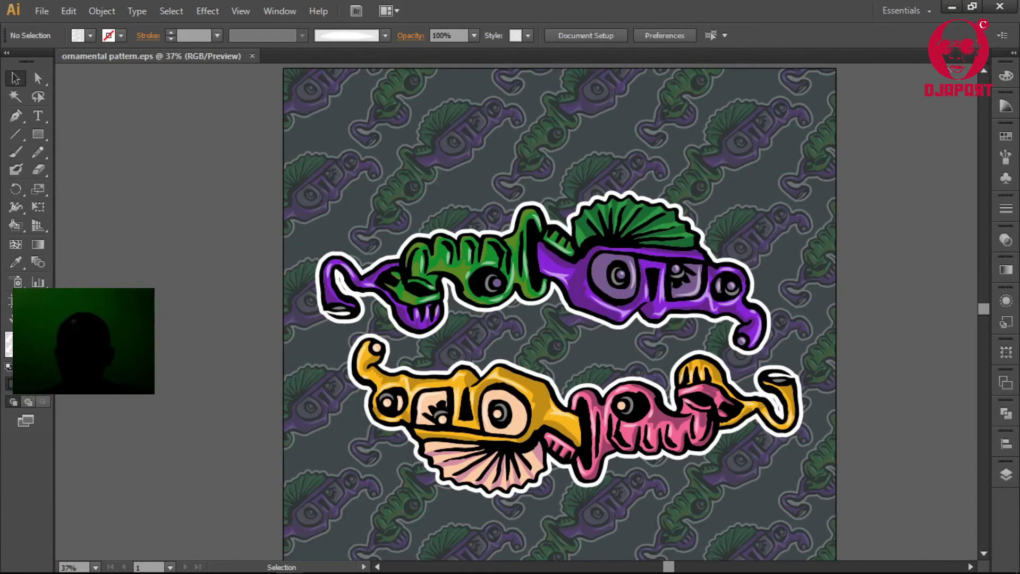